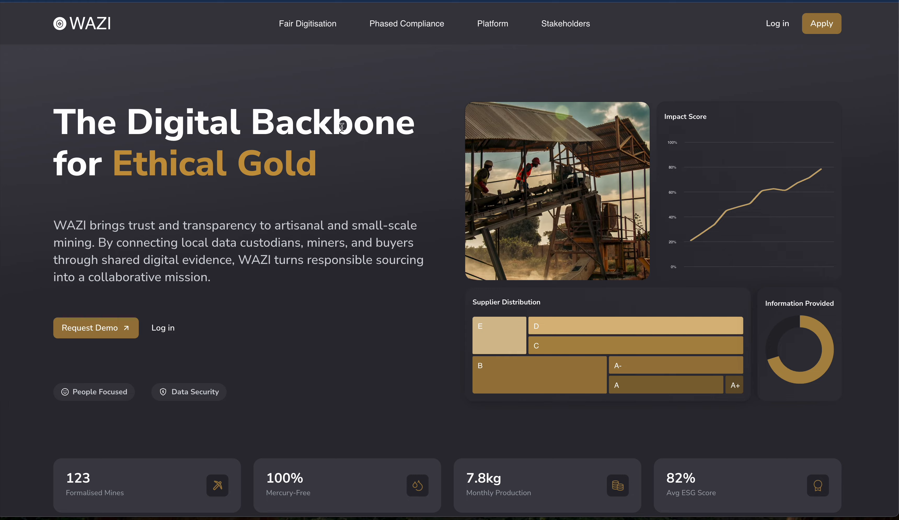
Look over the WAZI landing page's introduction and headline indicators
scroll(381, 92, down, 2)
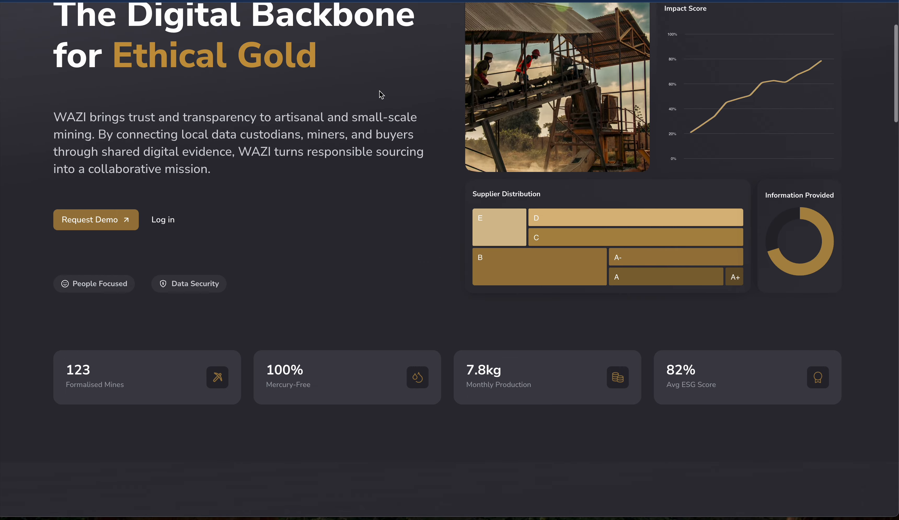
scroll(381, 92, up, 2)
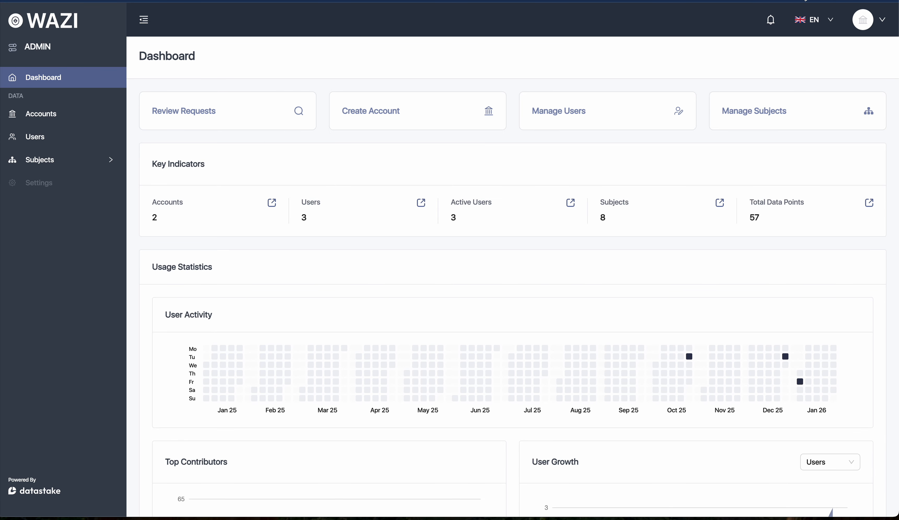
Open a guest browser window and load the site wazi.datastake.io
click(804, 1)
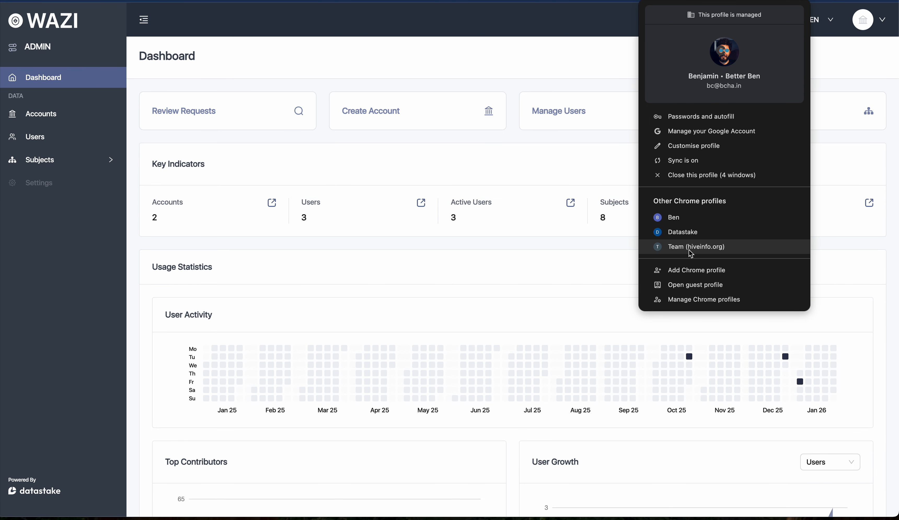
click(685, 285)
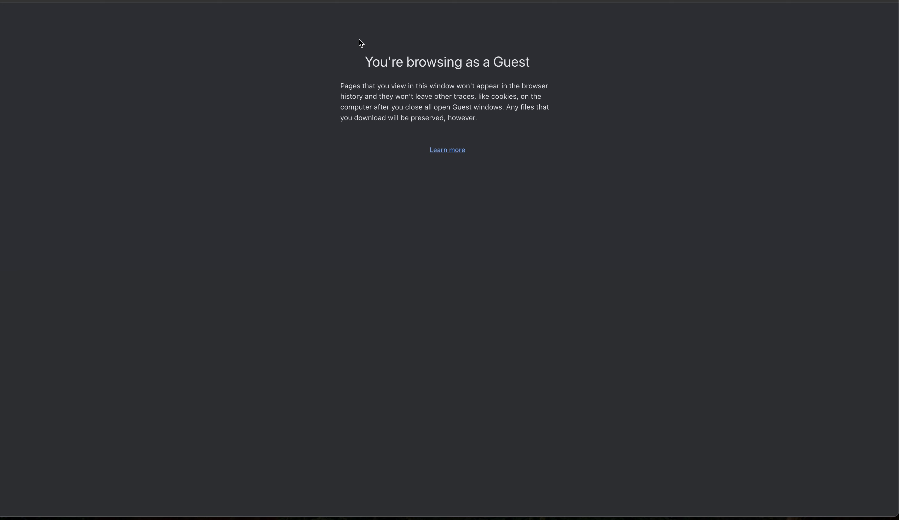
text(wa)
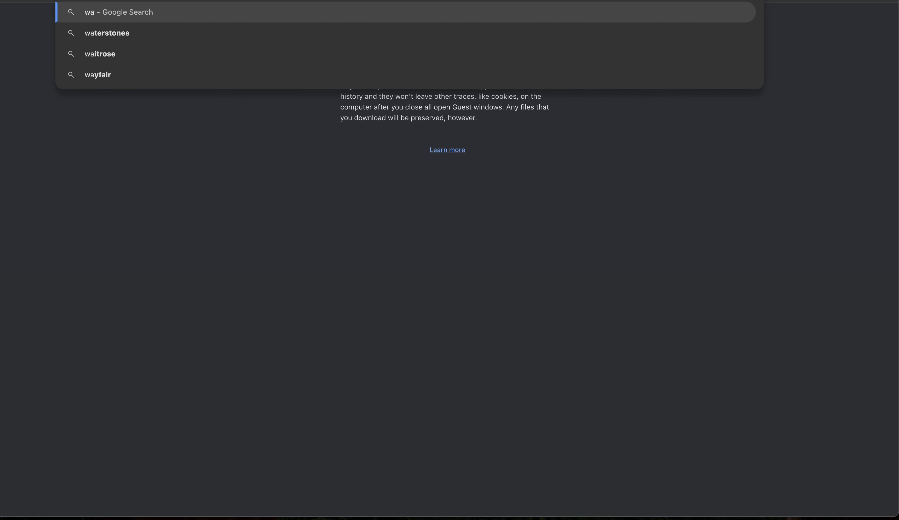
text(zi.)
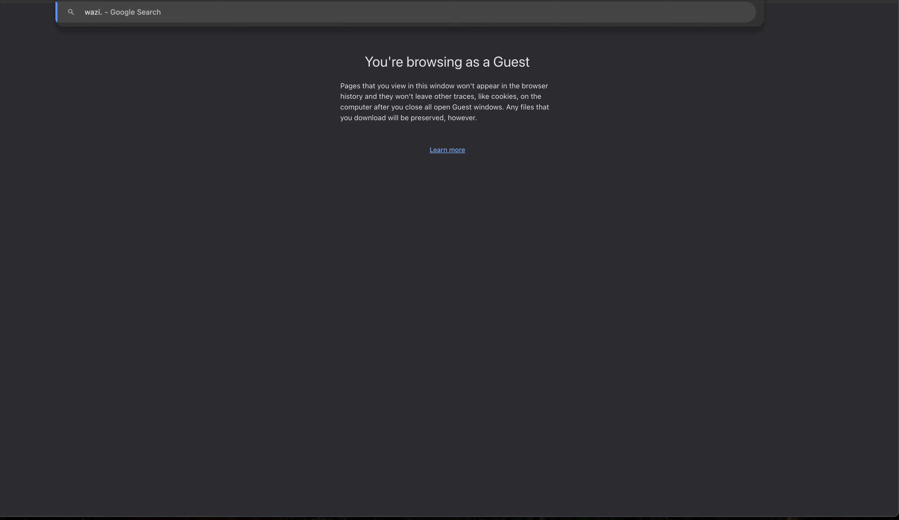
text(datastake.io)
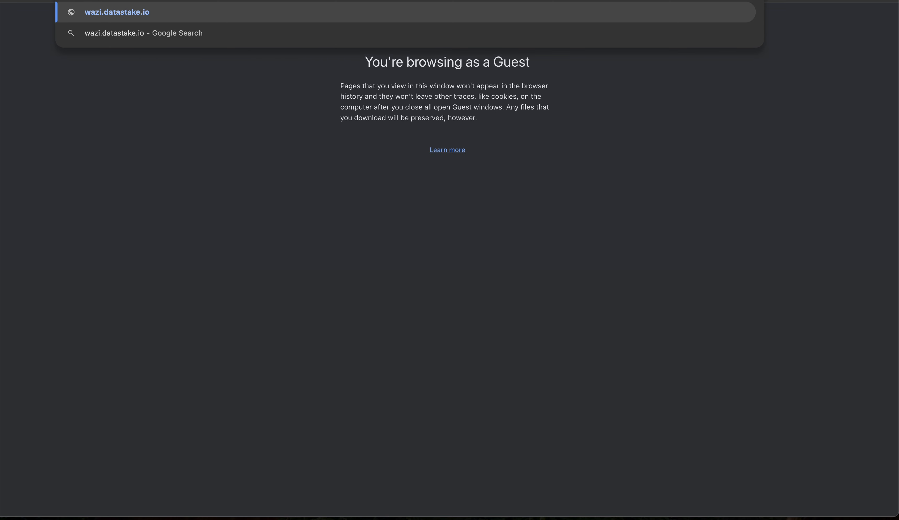
key(Return)
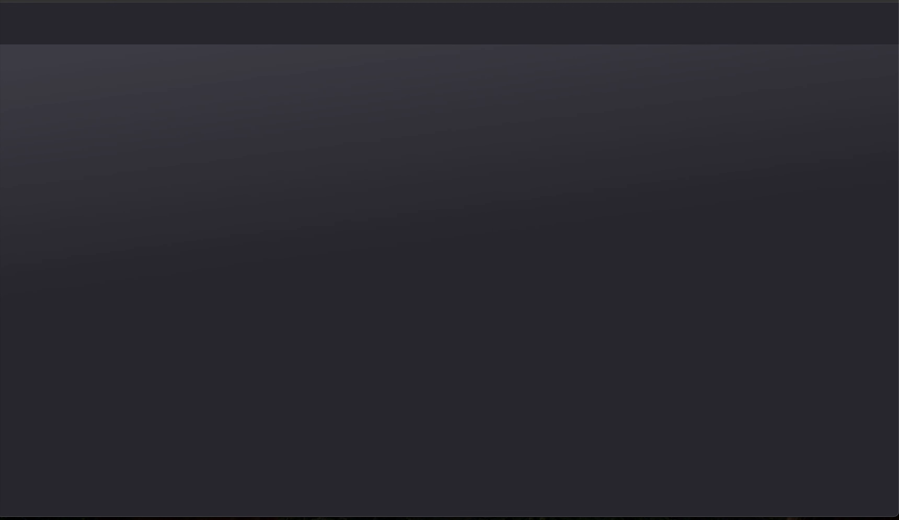
View the organisation registration form reached from the login page, and close the guest browser page
click(771, 24)
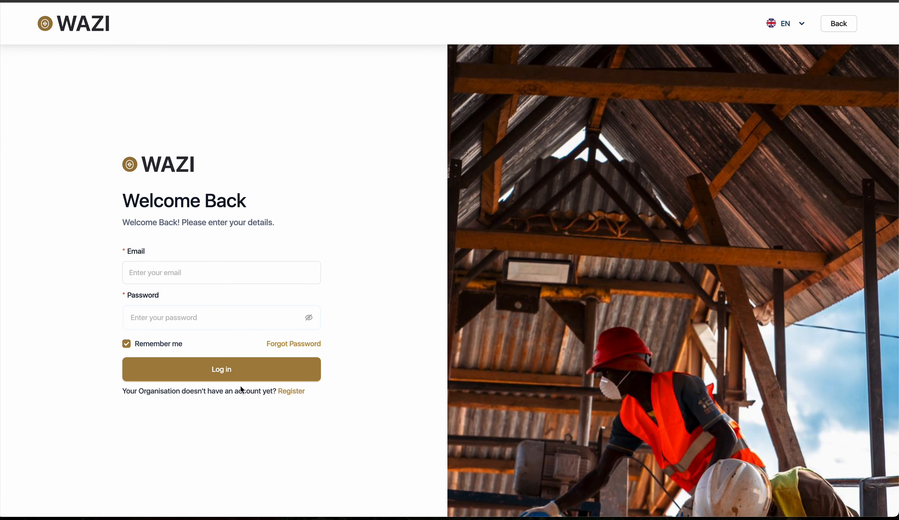
click(299, 395)
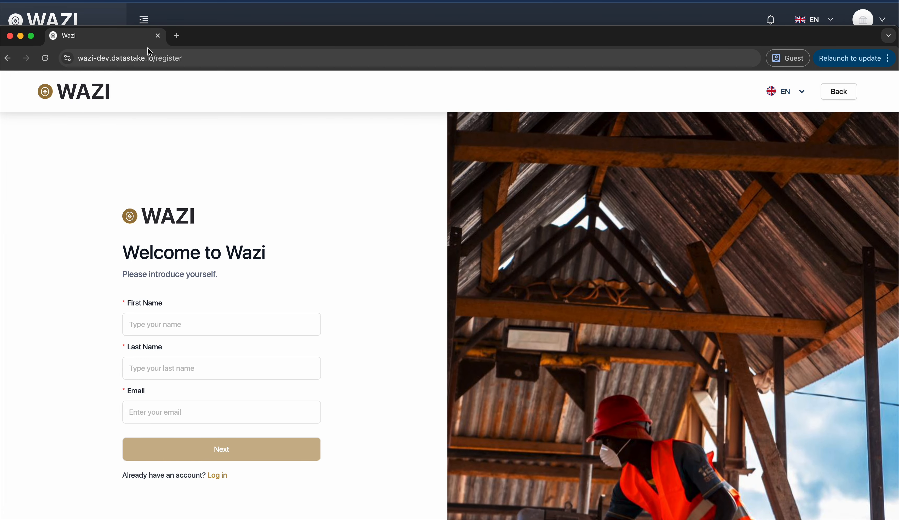
click(158, 37)
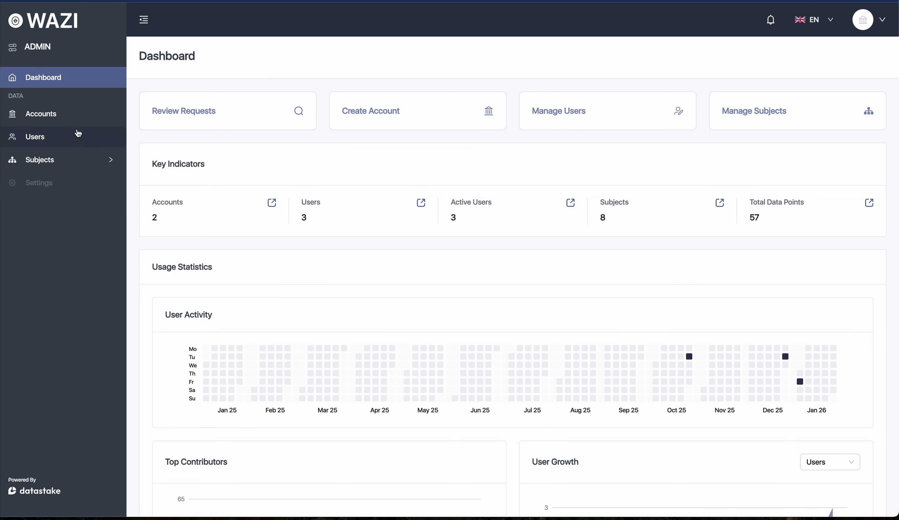
Review the admin dashboard's key indicators, user activity, top contributors and user growth charts
scroll(356, 164, down, 1)
scroll(356, 163, down, 5)
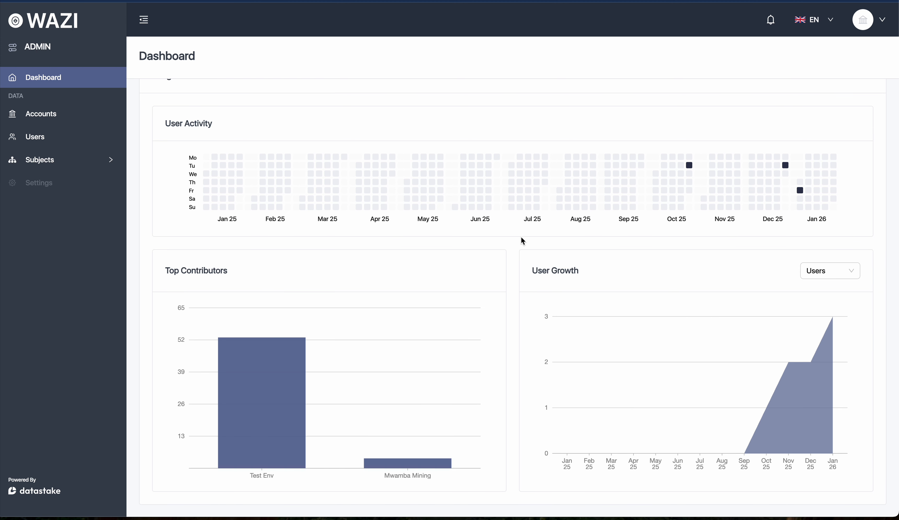
scroll(417, 219, up, 5)
scroll(386, 272, down, 2)
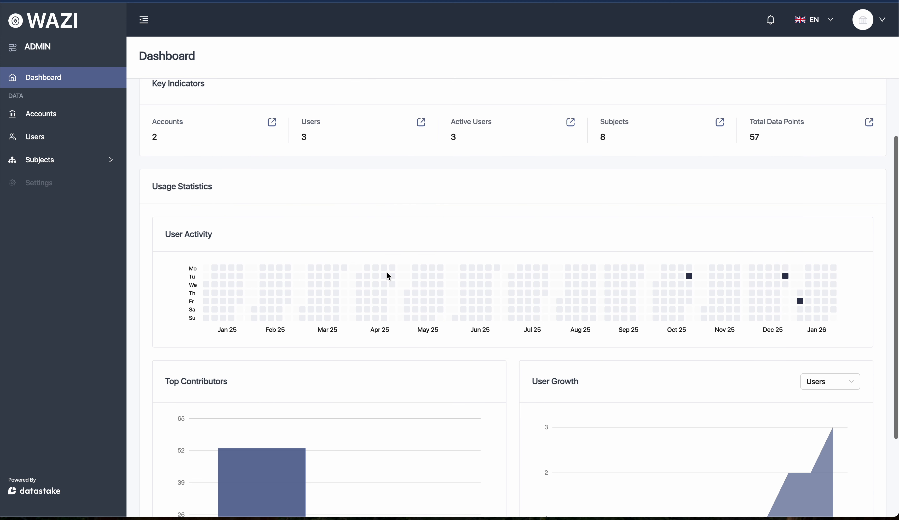
scroll(387, 271, up, 2)
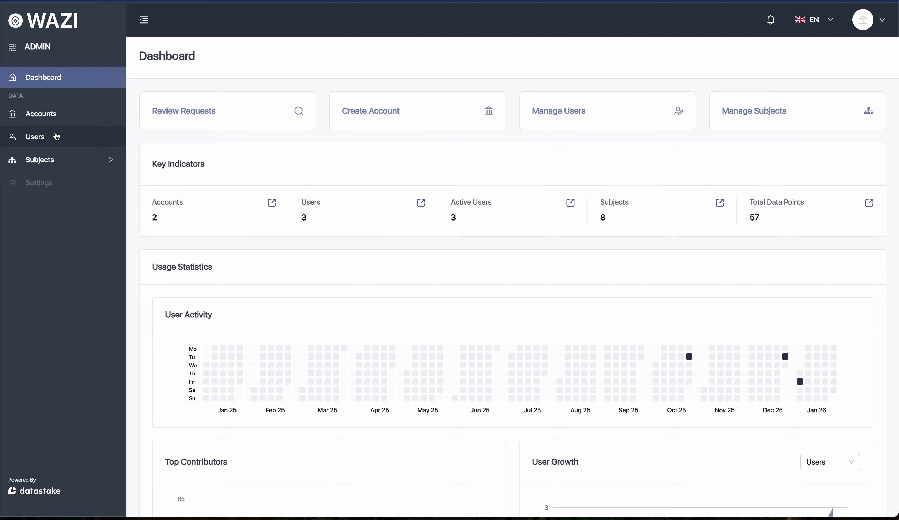
Open the accounts list and examine the names of the active accounts
click(62, 120)
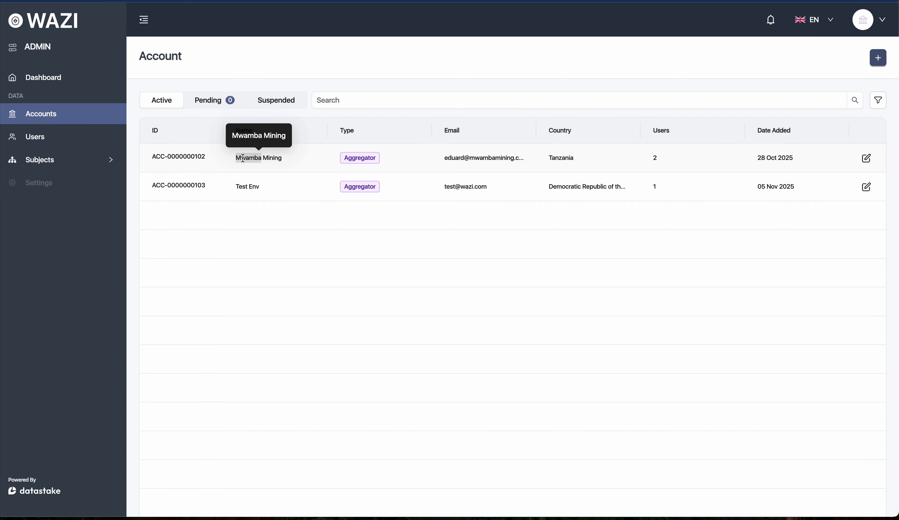
triple_click(249, 187)
click(240, 187)
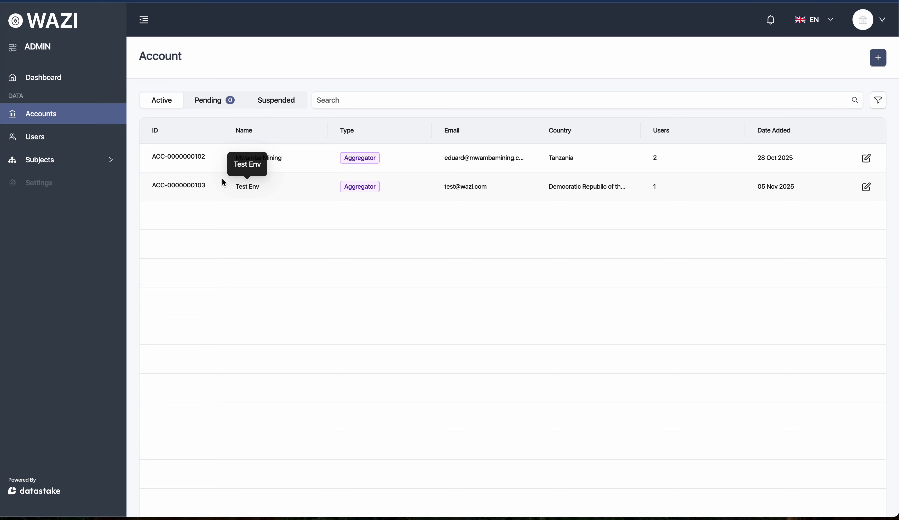
Open the users list and examine the names of the active users belonging to Mwamba Mining
click(56, 135)
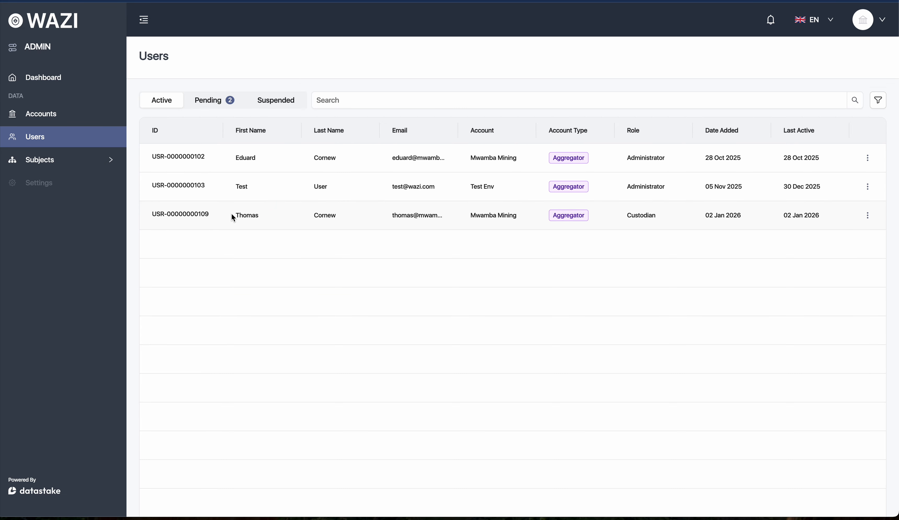
drag(233, 215, 385, 216)
click(385, 216)
drag(234, 156, 279, 157)
click(280, 156)
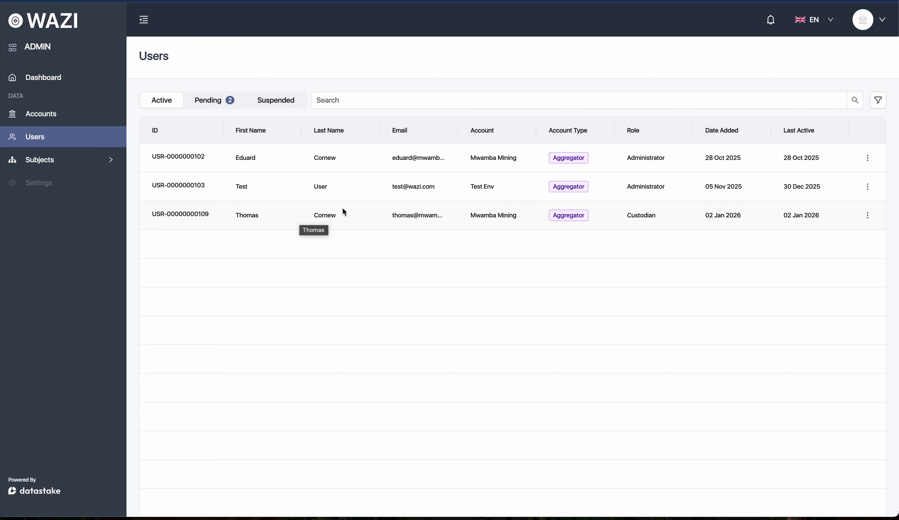
Inspect the Mwamba Mining account's users in edit mode and return to the accounts list without changes
click(58, 122)
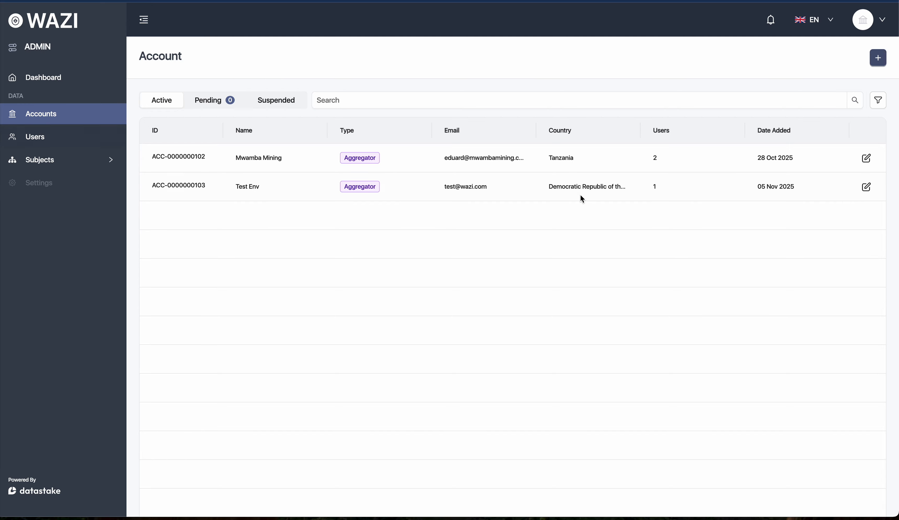
click(866, 159)
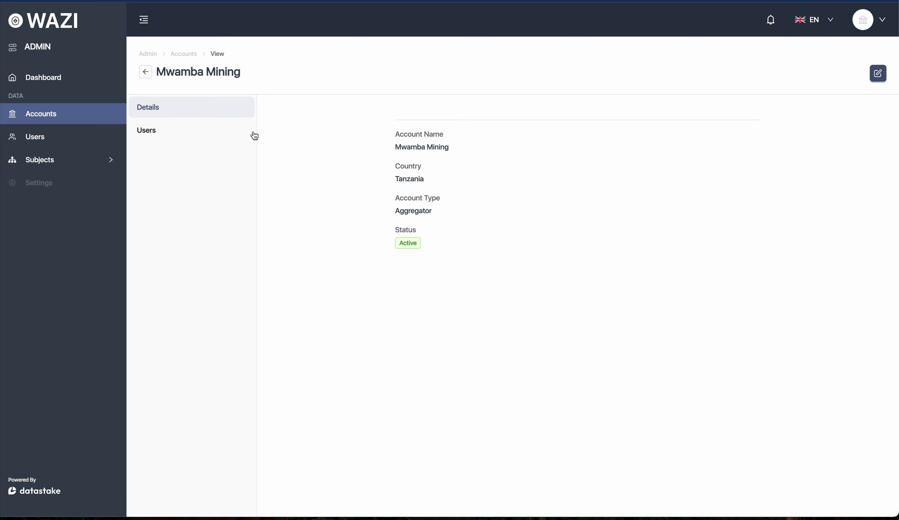
click(241, 135)
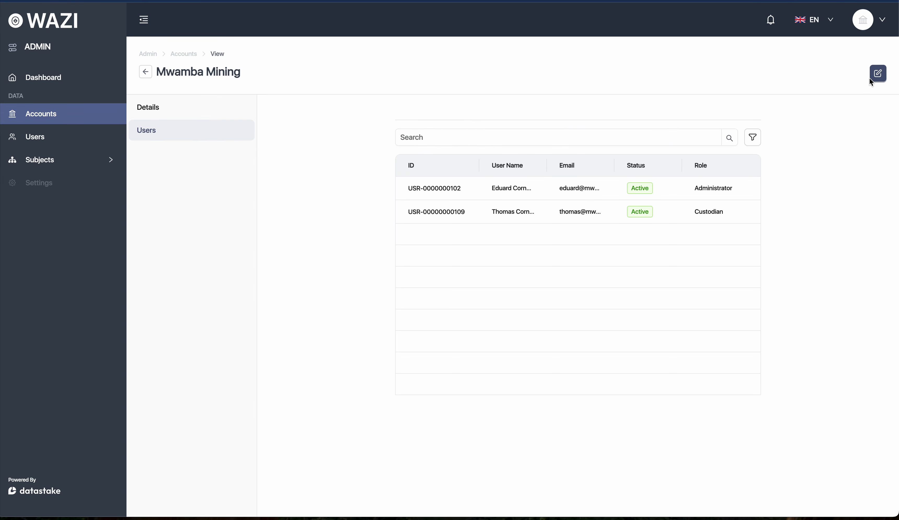
click(881, 74)
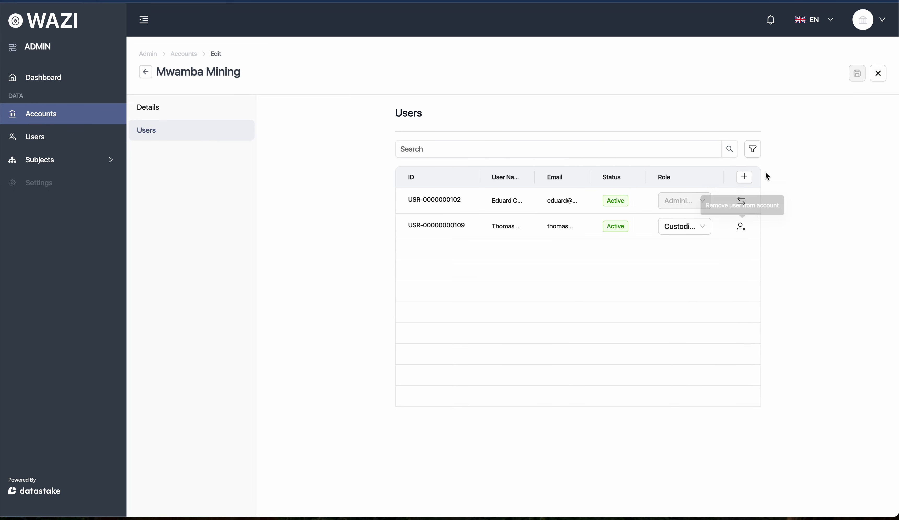
click(146, 72)
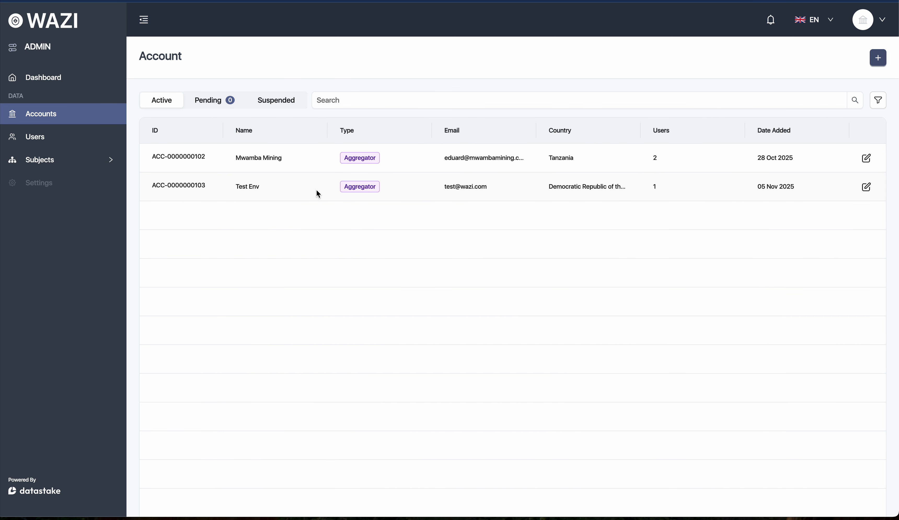
Open the form for adding an account and view its name field and available account types
click(877, 61)
click(413, 131)
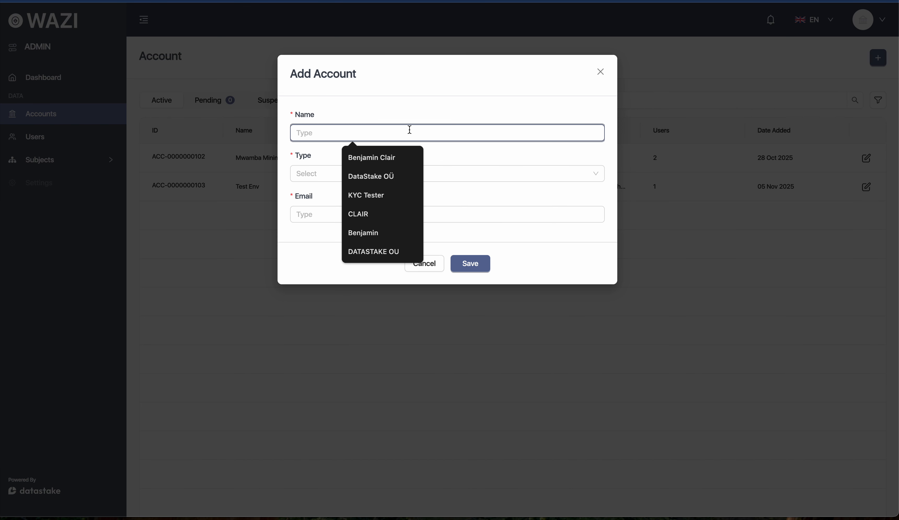
click(402, 121)
click(379, 132)
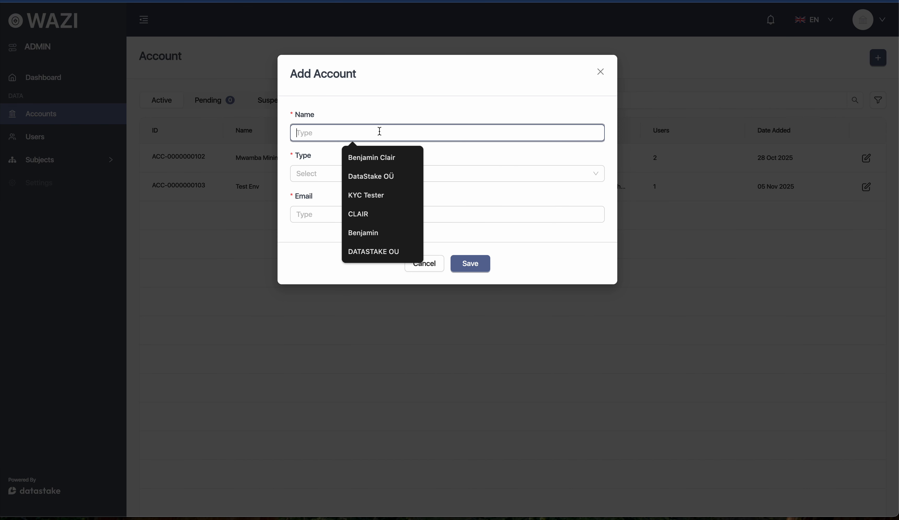
click(325, 177)
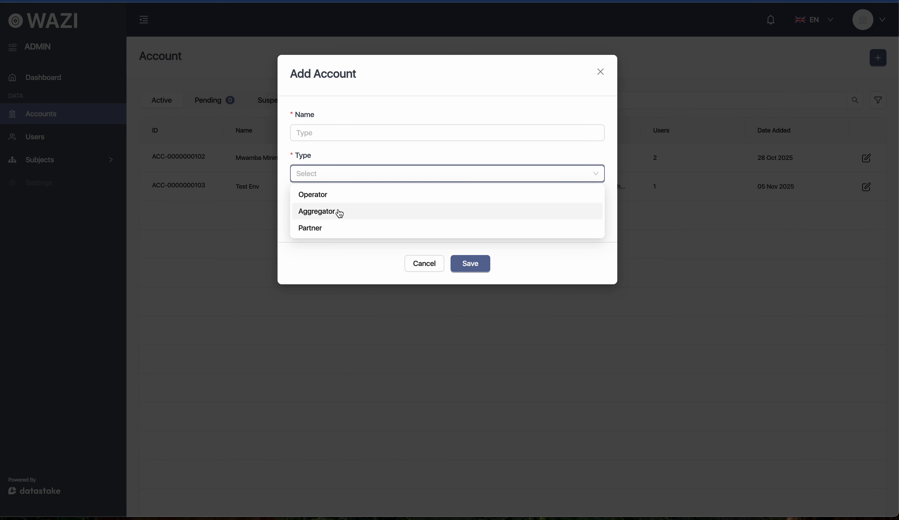
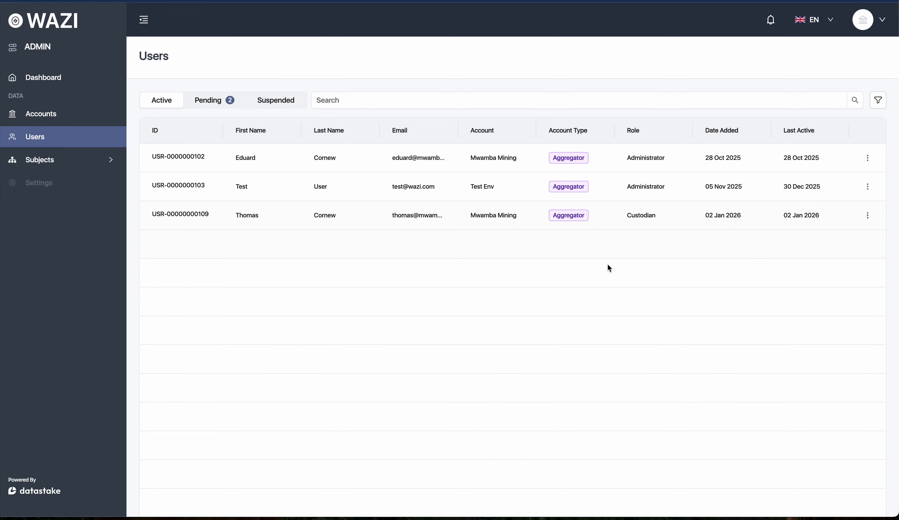
View the actions available for the active Custodian user, and examine the pending users list
click(867, 215)
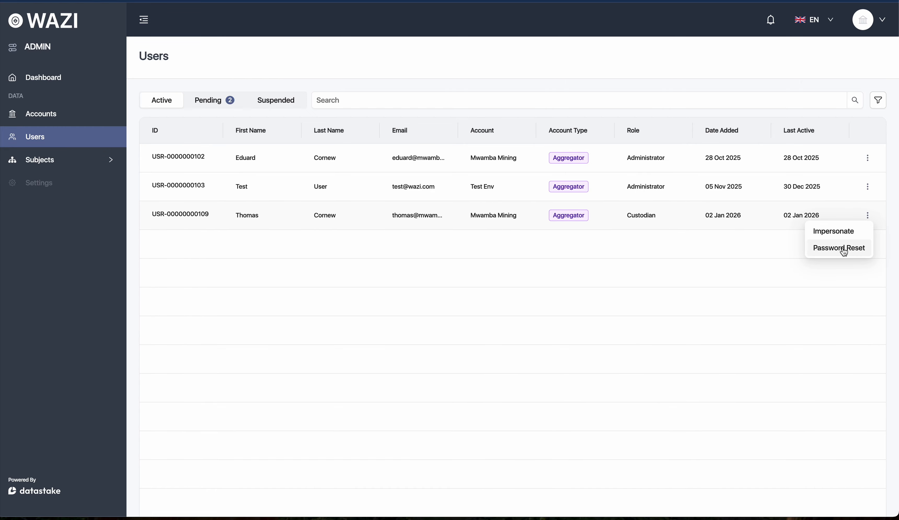
click(731, 250)
click(210, 104)
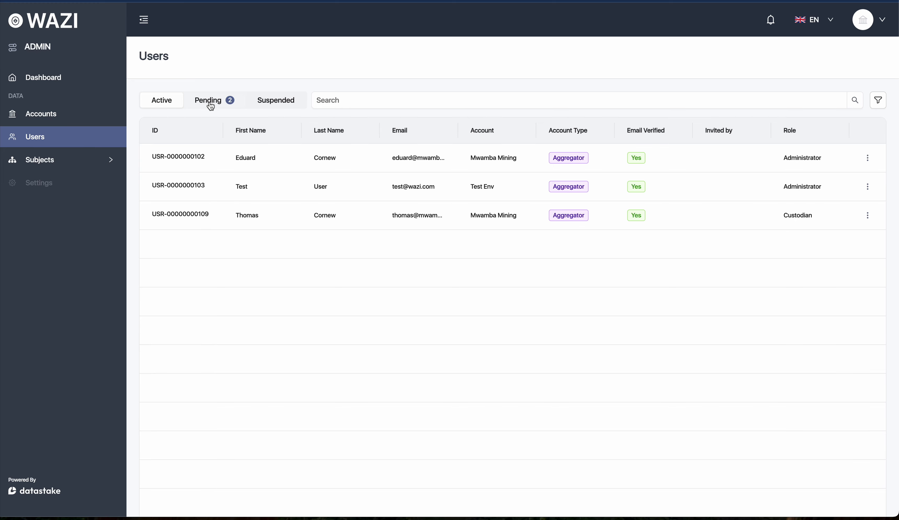
click(211, 105)
drag(152, 156, 306, 185)
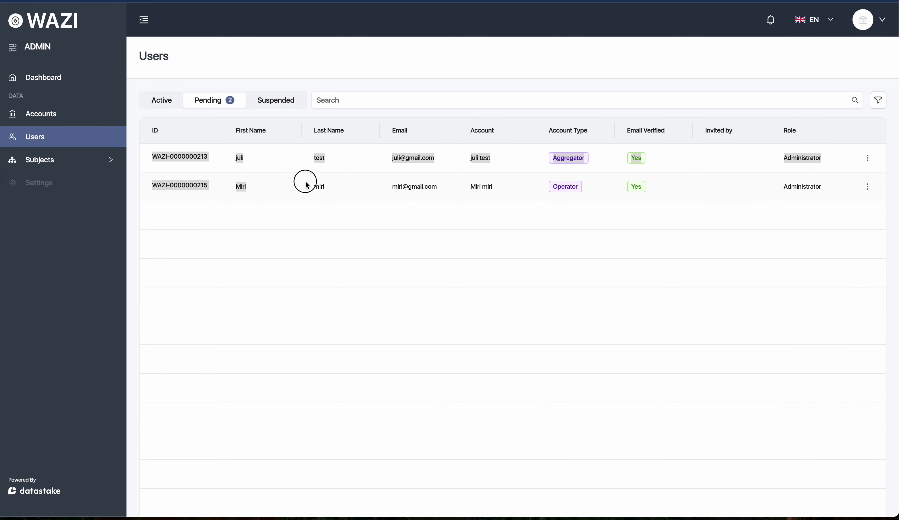
click(331, 189)
drag(514, 192, 424, 168)
click(375, 160)
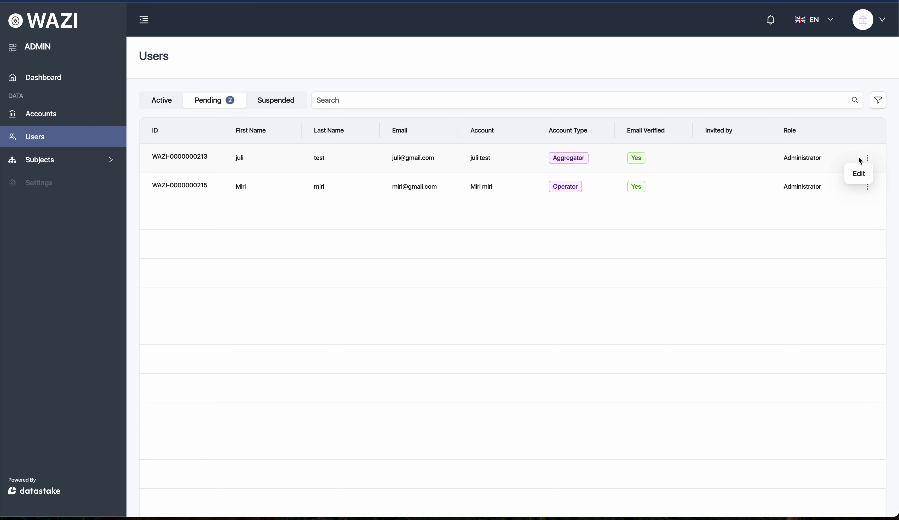
Return to the active users and view the actions available for the Mwamba Mining administrator
click(164, 103)
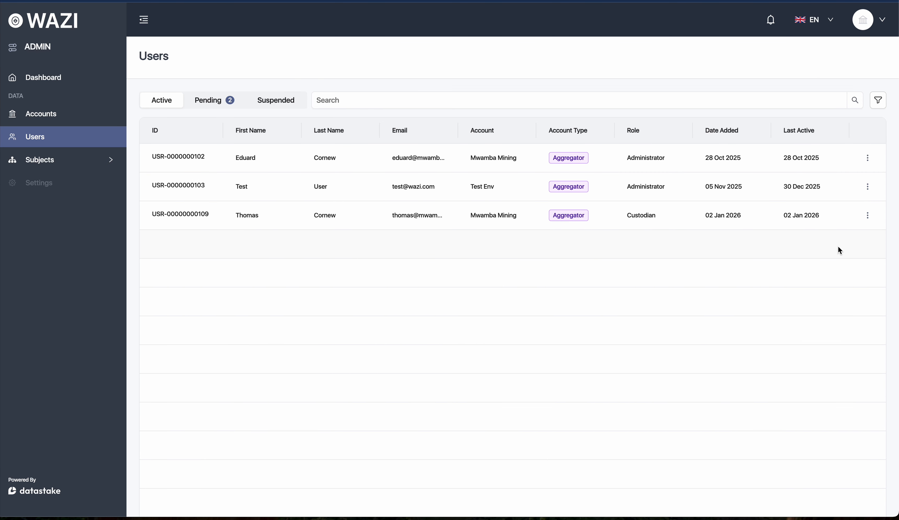
mouse_move(869, 161)
mouse_move(869, 219)
click(868, 160)
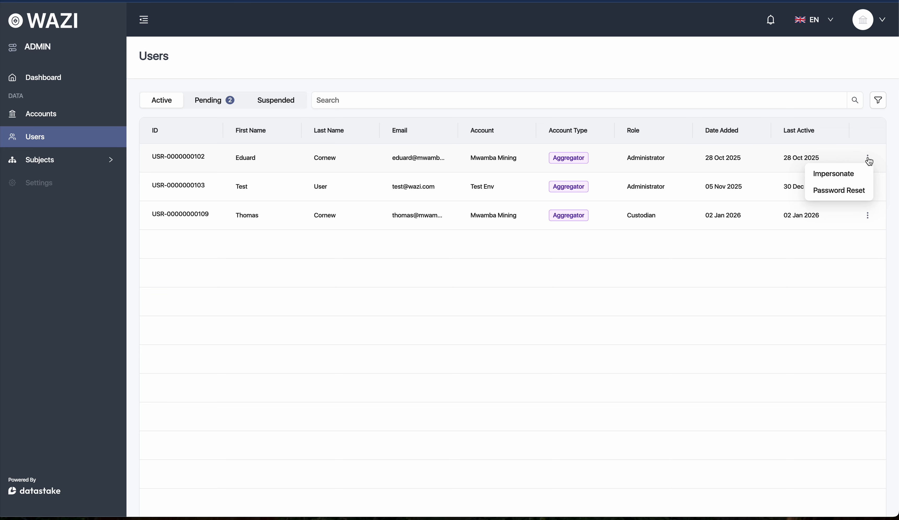
click(732, 166)
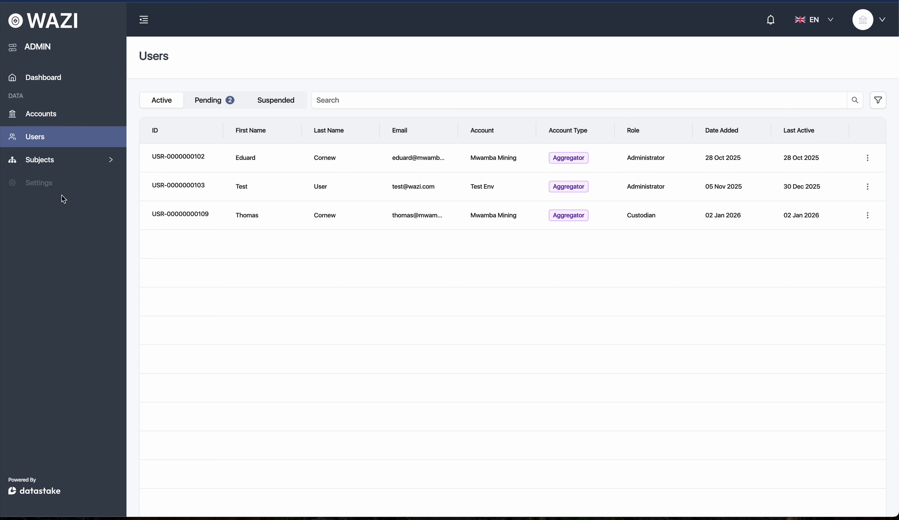
Open the subjects' locations list and view which accounts are the sources of the Mine 01 and My new mine entries
click(67, 166)
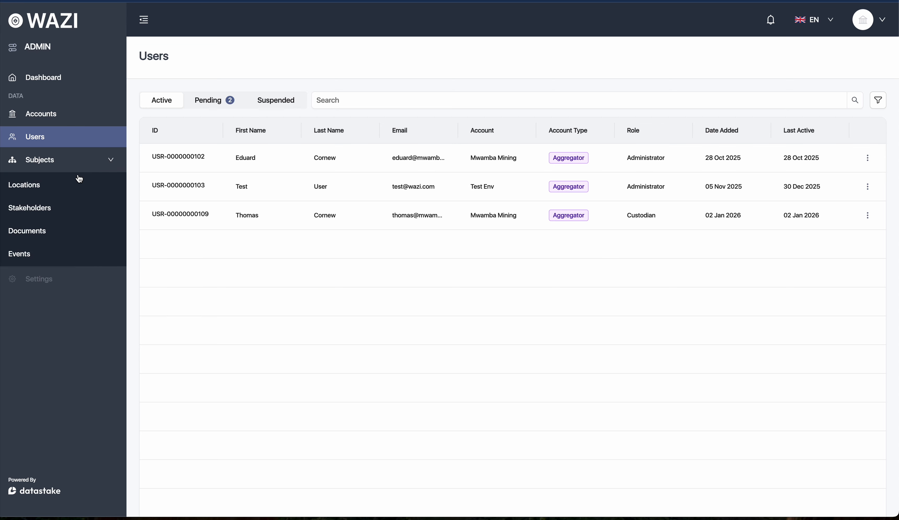
click(53, 188)
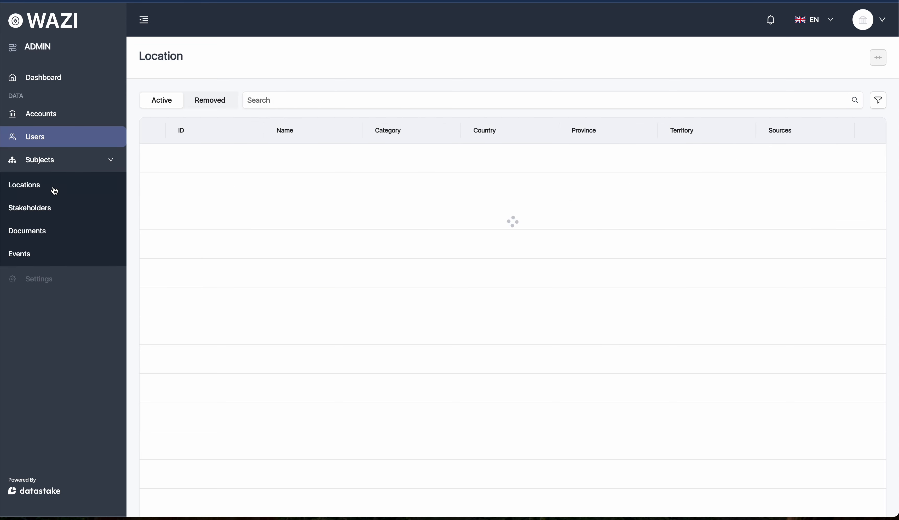
click(52, 213)
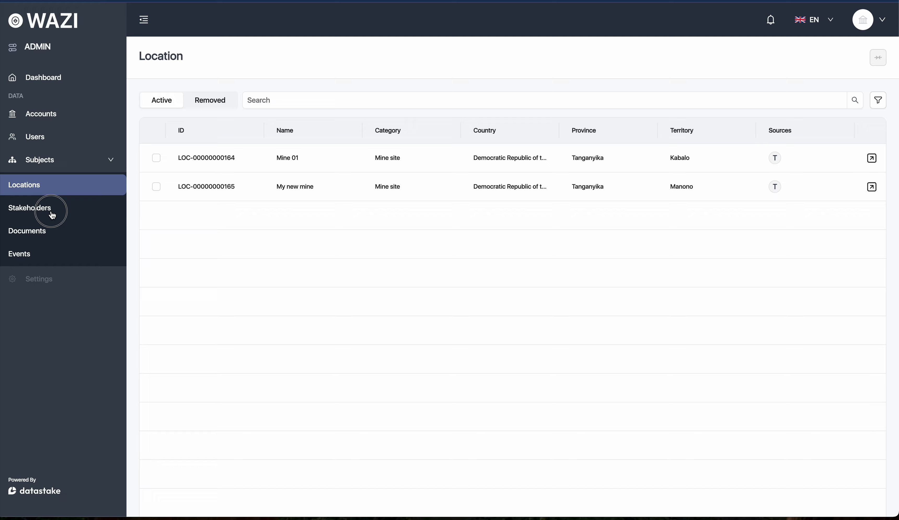
click(52, 189)
click(50, 208)
click(62, 188)
mouse_move(777, 158)
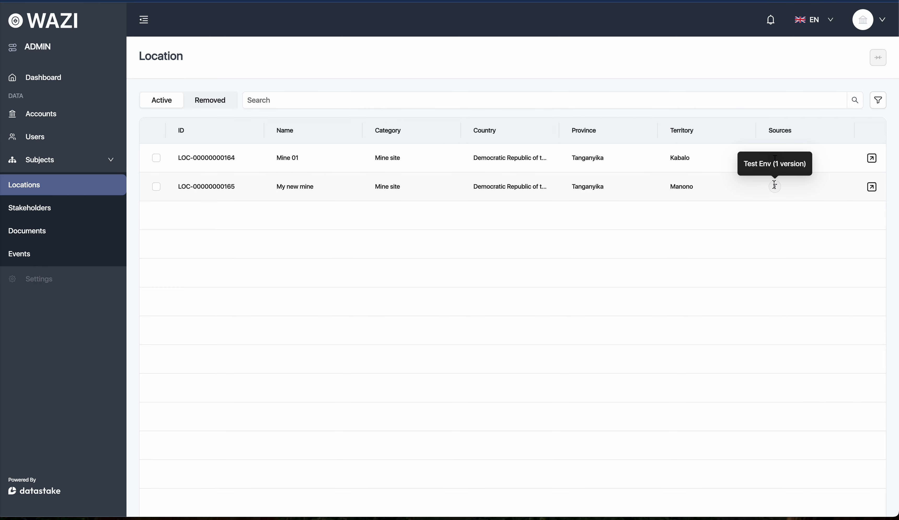
View the source accounts of the Mwamba Mining and Test Env stakeholders, and open the documents list
click(87, 214)
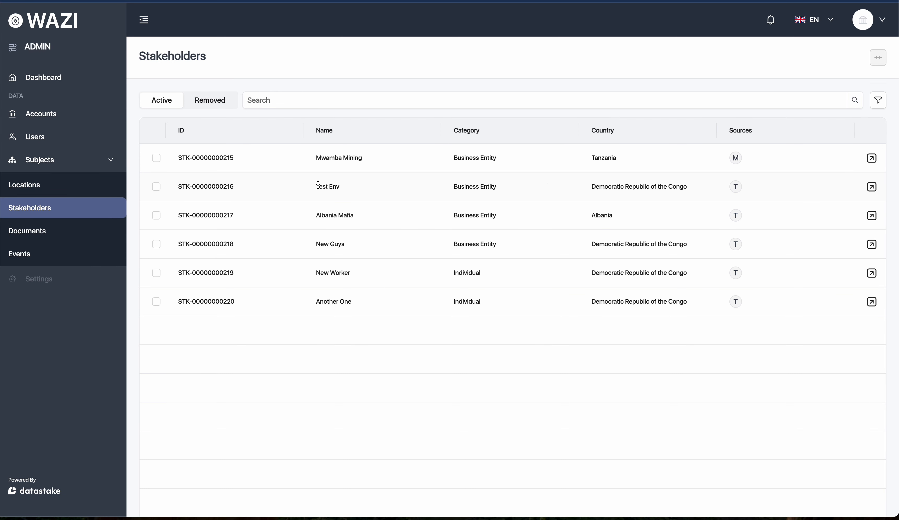
mouse_move(735, 157)
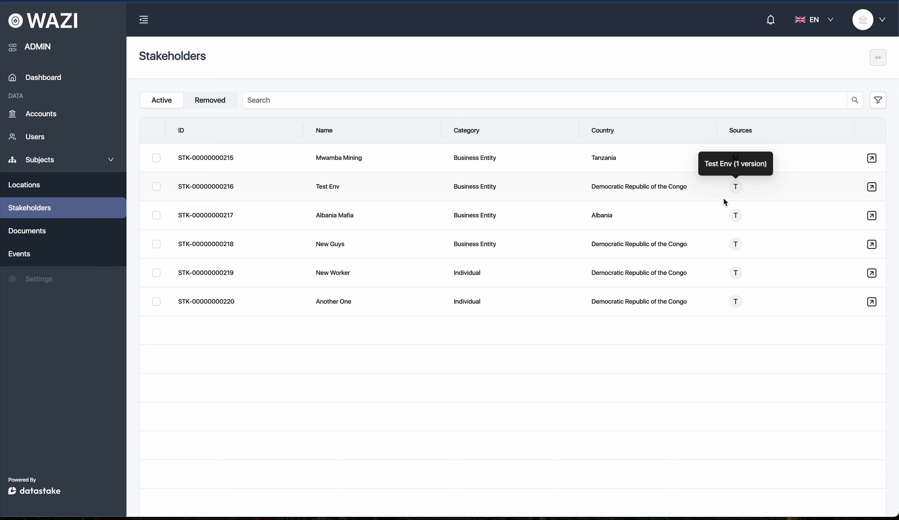
click(60, 236)
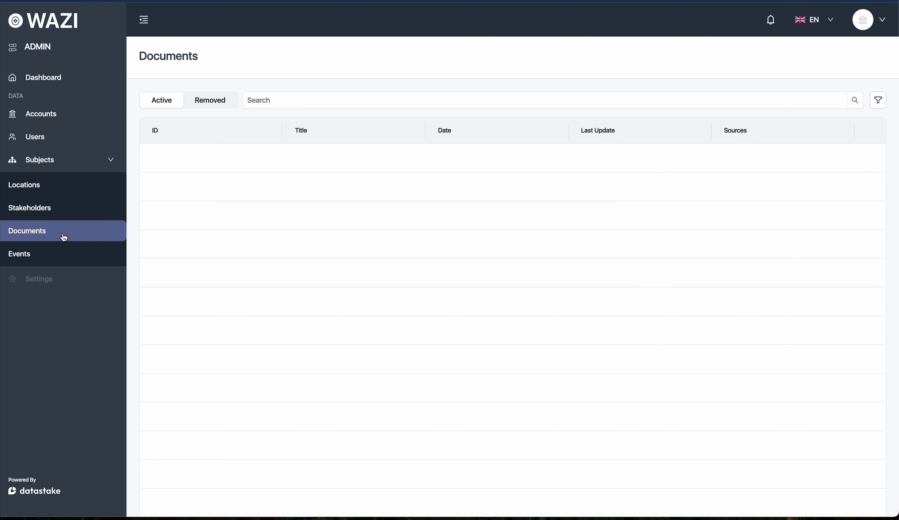
Revisit the stakeholders and locations lists, and return to stakeholders to review its entries
click(74, 209)
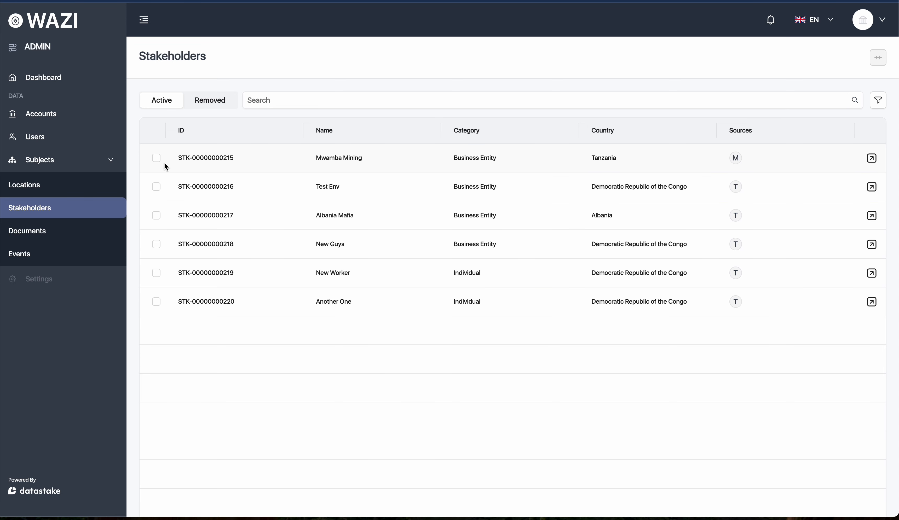
click(82, 192)
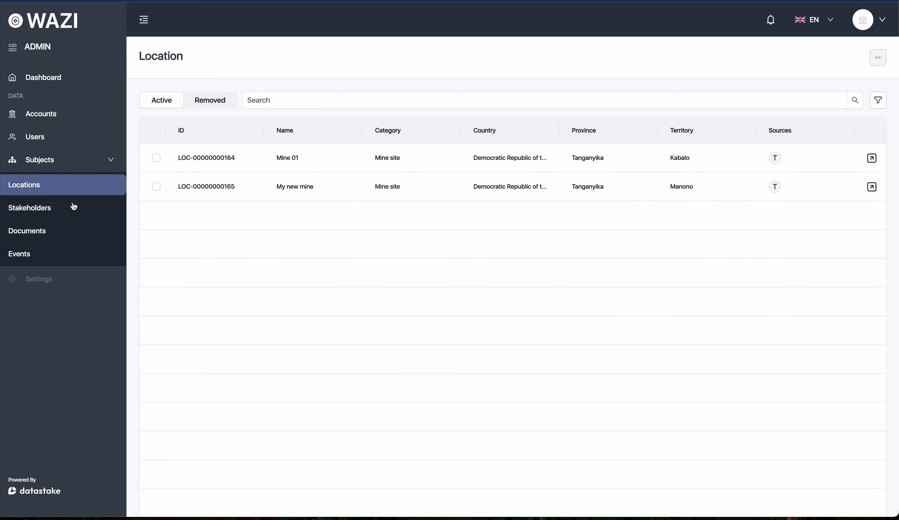
click(90, 214)
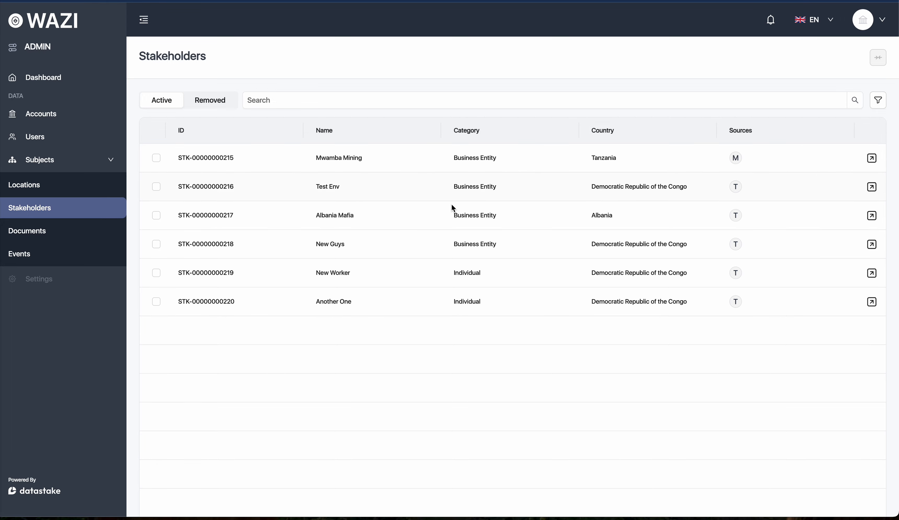
scroll(408, 271, down, 4)
scroll(408, 271, up, 4)
Inspect the Mwamba Mining stakeholder's details and category options in edit mode, and return to the stakeholders list without changes
click(871, 159)
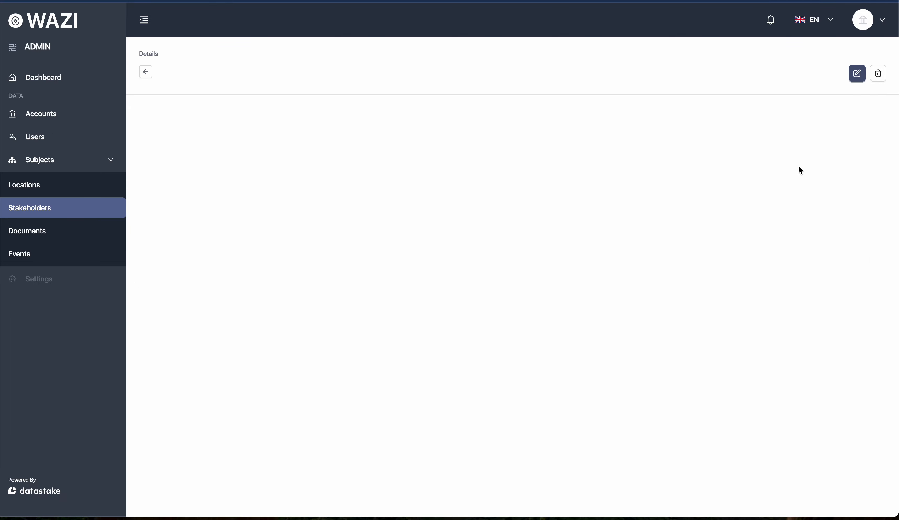
click(857, 74)
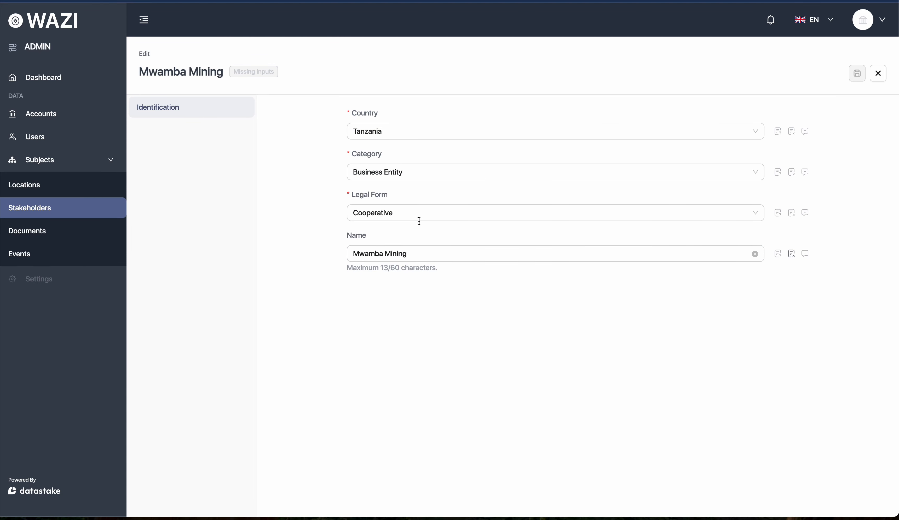
click(421, 213)
click(432, 200)
click(429, 174)
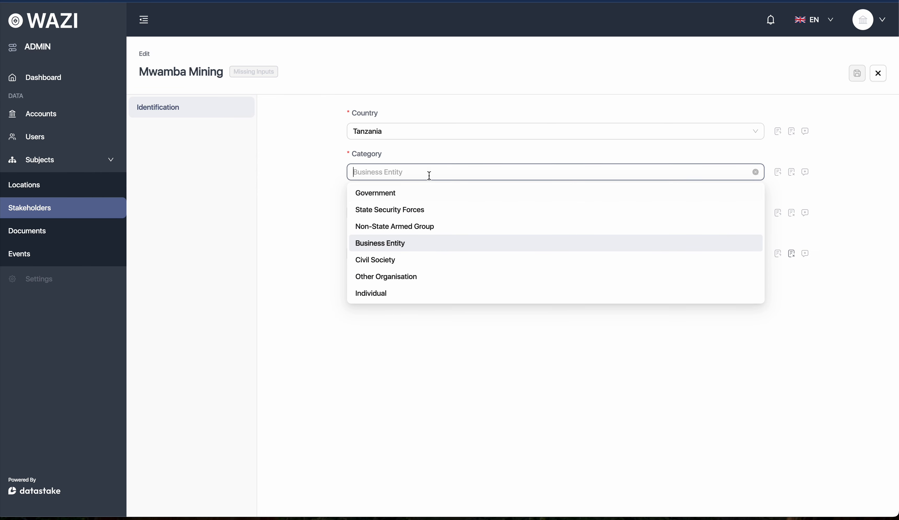
click(437, 157)
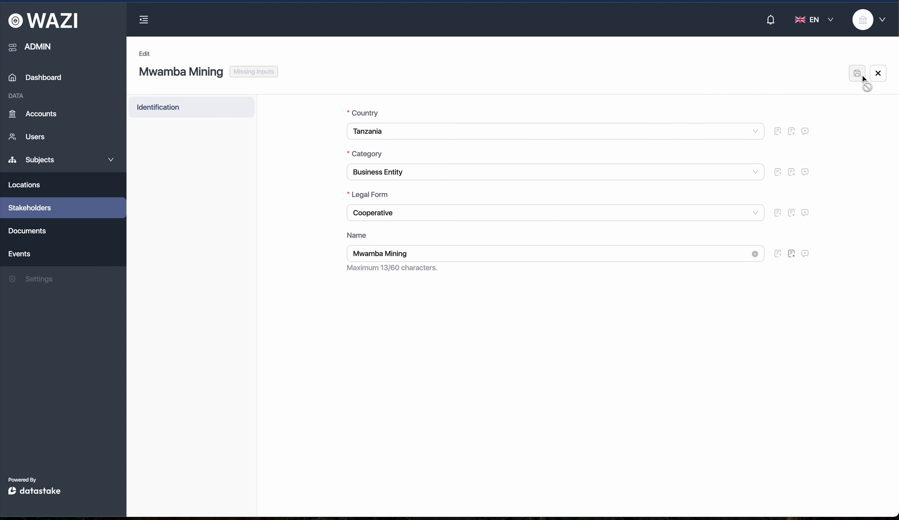
click(879, 77)
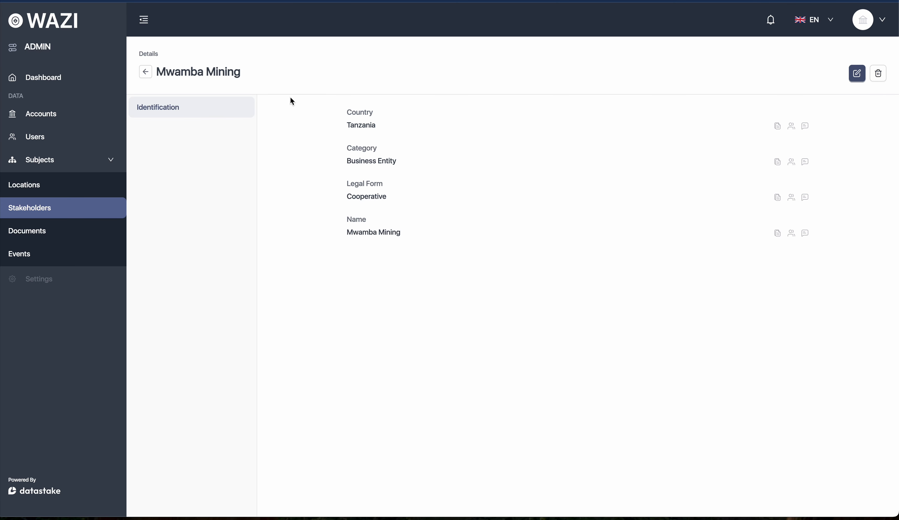
click(145, 72)
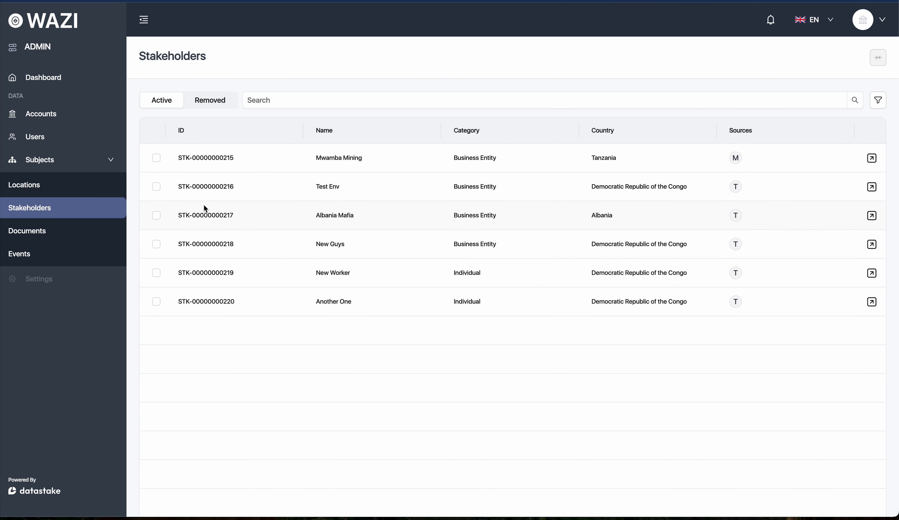
Reopen the Mwamba Mining stakeholder's details to view the edit and remove actions, and return to the list without removing it
click(157, 158)
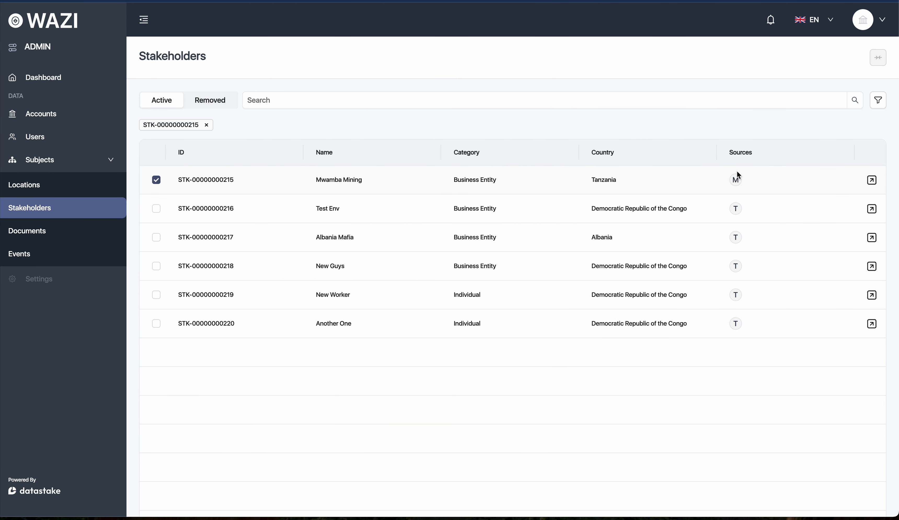
click(871, 180)
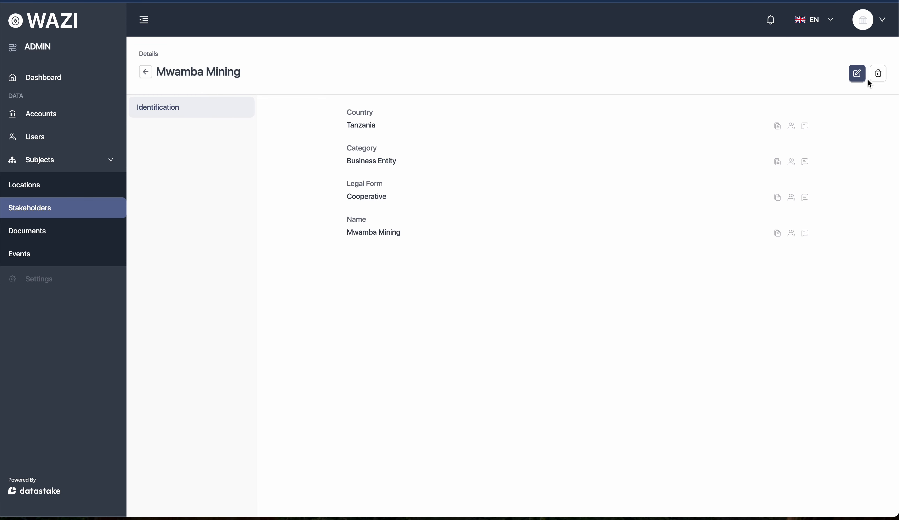
click(861, 75)
click(878, 75)
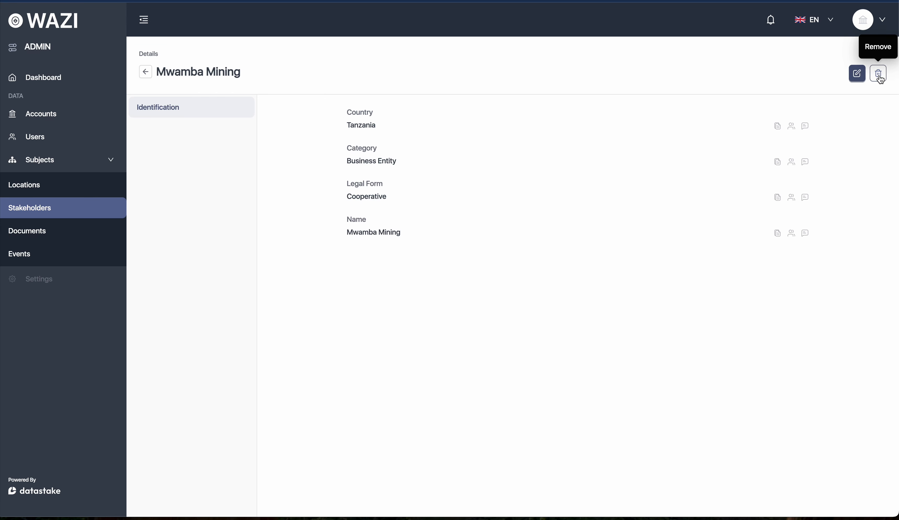
click(879, 75)
click(500, 109)
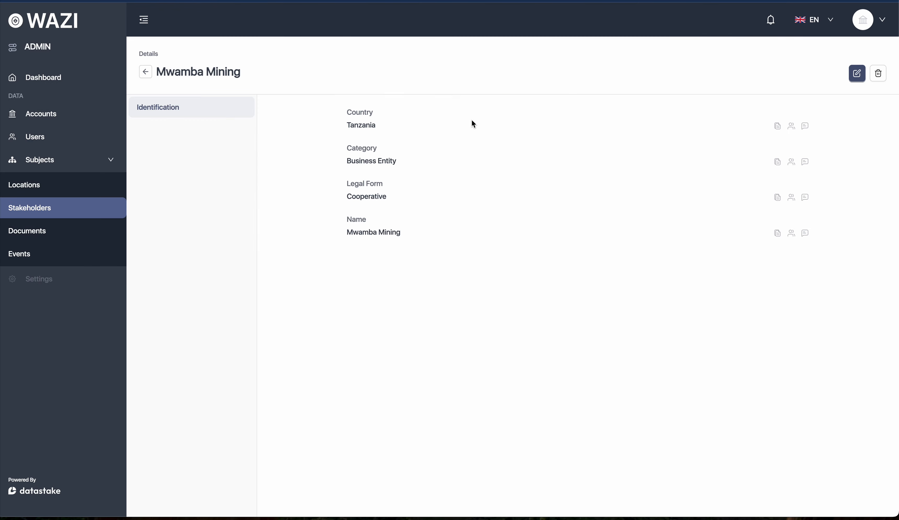
click(145, 72)
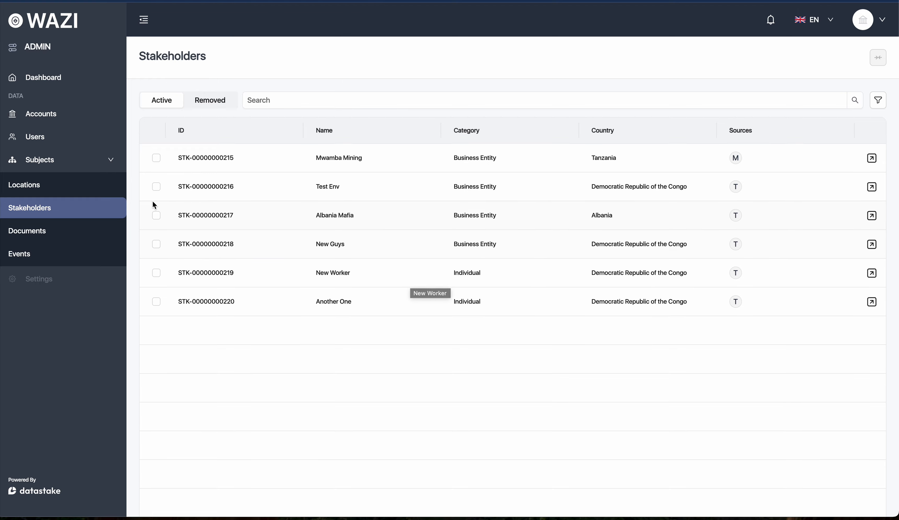
Open the merge form for the Mwamba Mining and Test Env stakeholders, view its ID options, and leave without merging, clearing the selection
click(156, 158)
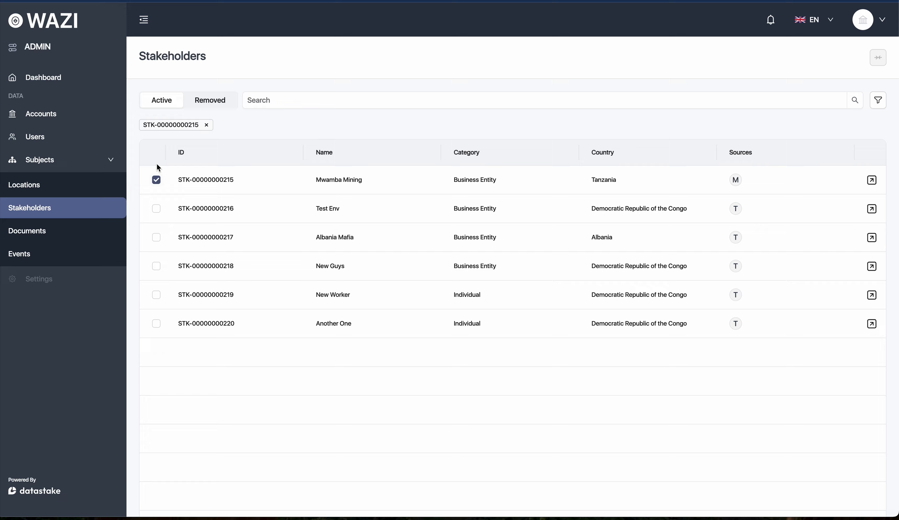
click(156, 208)
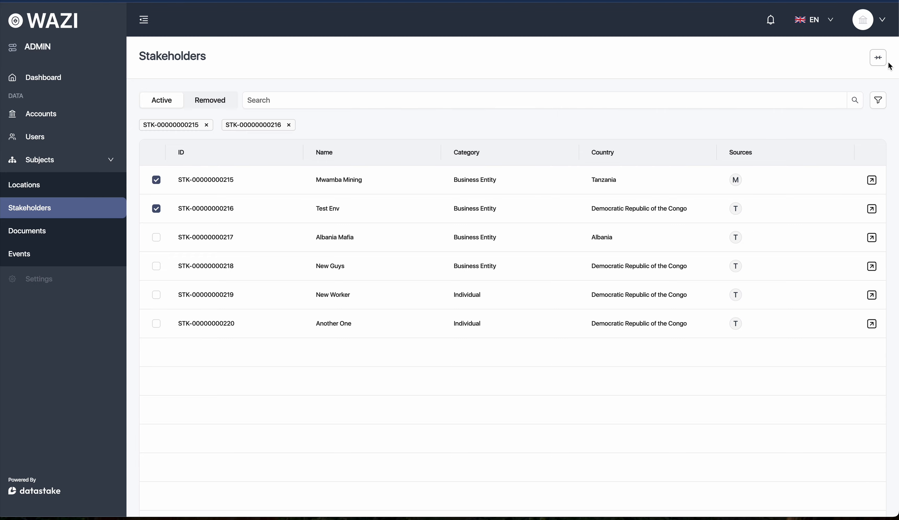
click(878, 58)
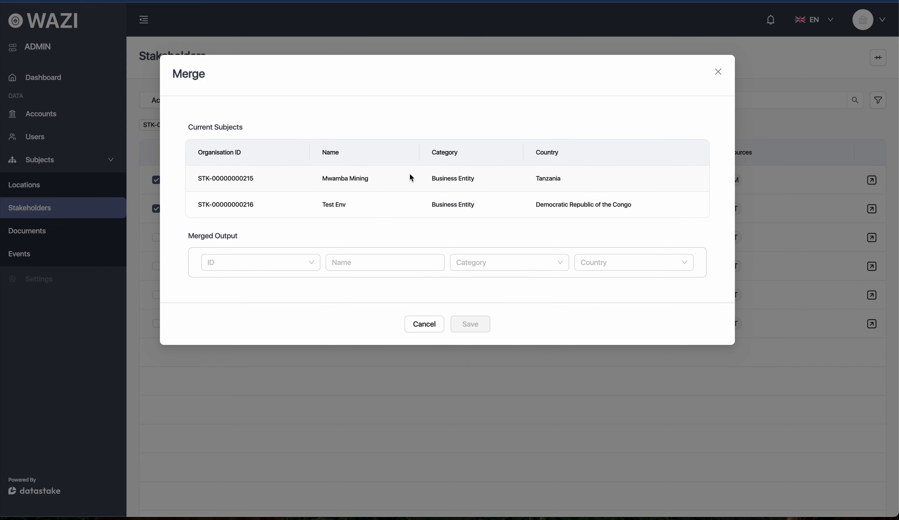
click(303, 263)
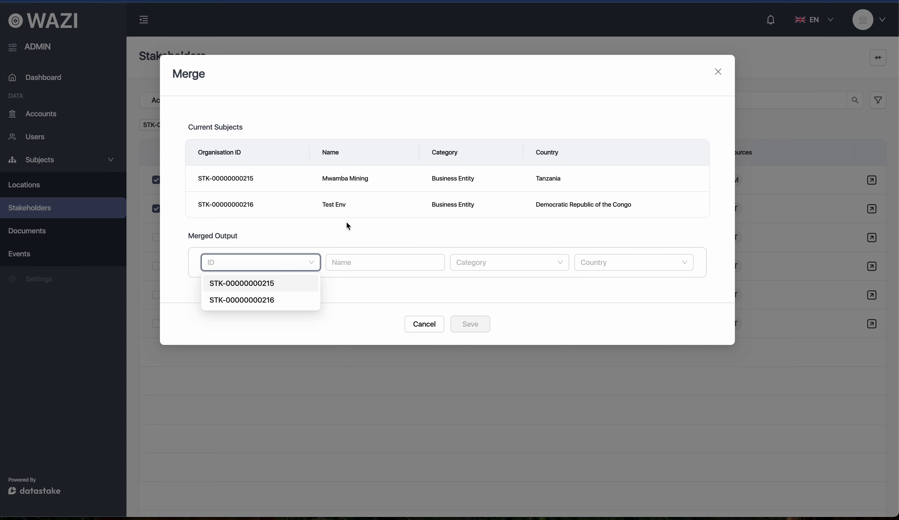
click(344, 231)
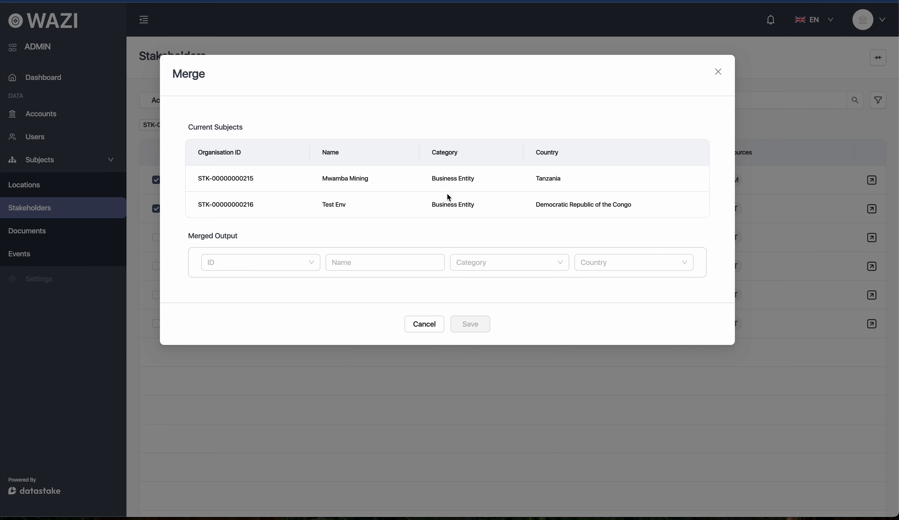
click(722, 75)
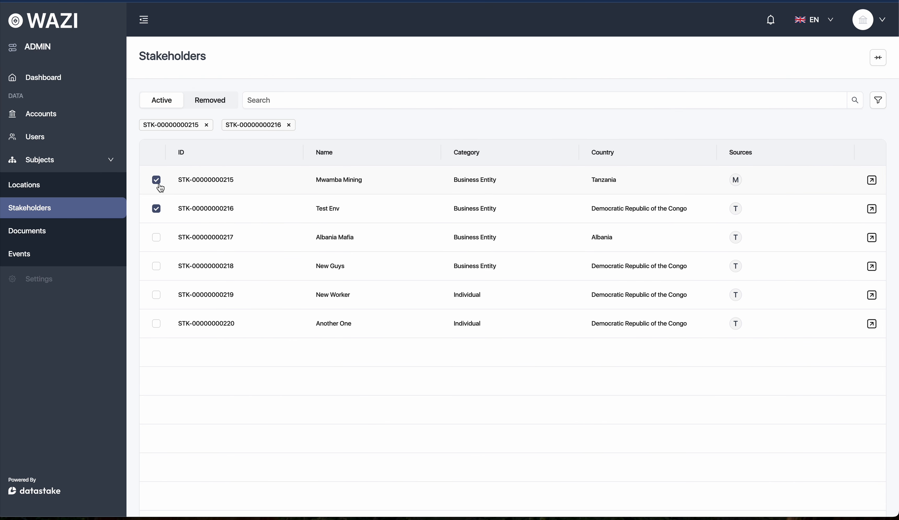
click(159, 185)
click(158, 207)
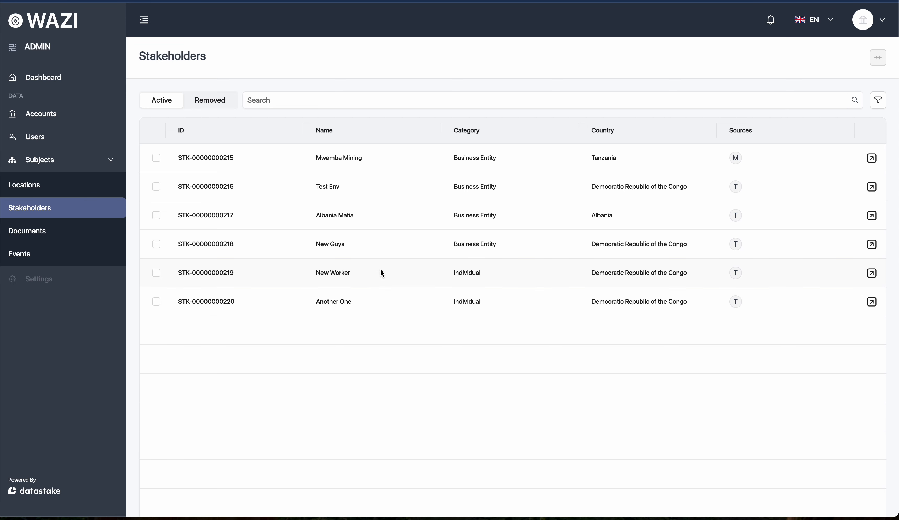
Compare the names of the Test Env and Mwamba Mining stakeholders in the list
drag(313, 186, 358, 187)
click(350, 188)
drag(310, 161, 351, 157)
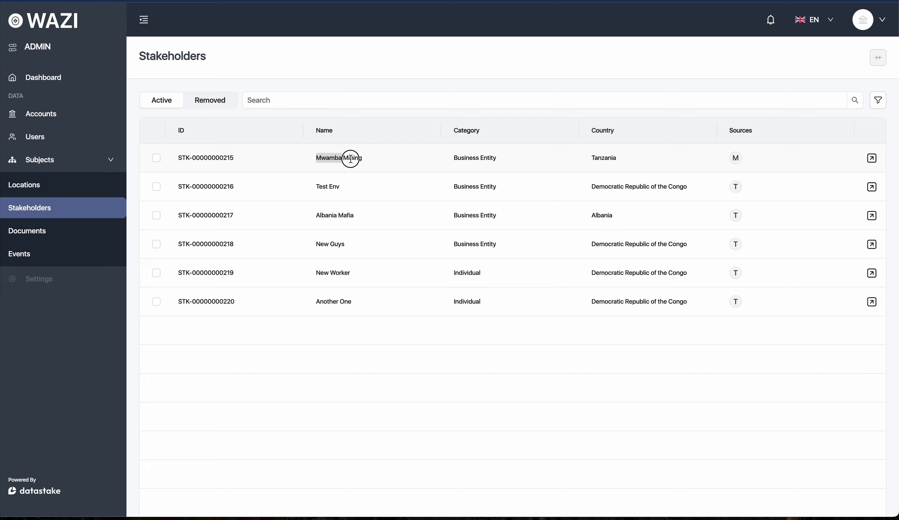
click(366, 166)
View the merge form for Mwamba Mining and Test Env again, close it without merging, and deselect both stakeholders
click(156, 158)
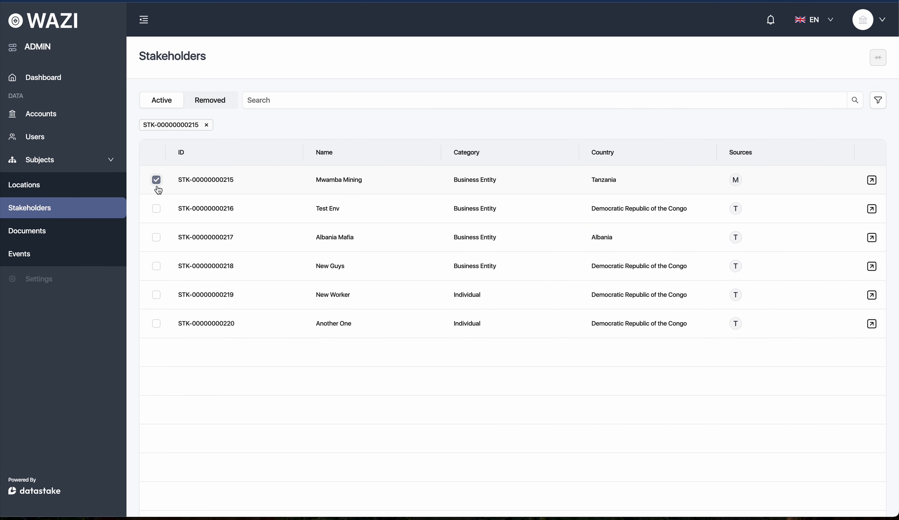
click(155, 210)
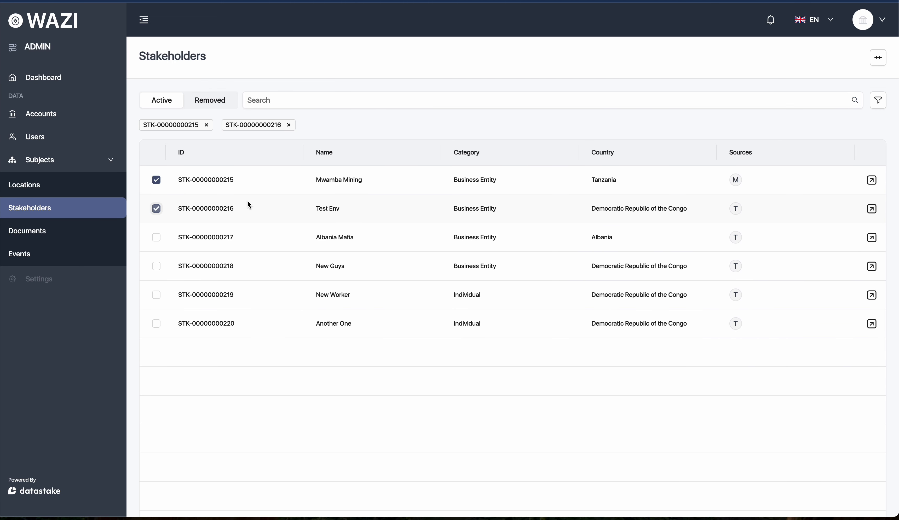
click(877, 63)
click(716, 73)
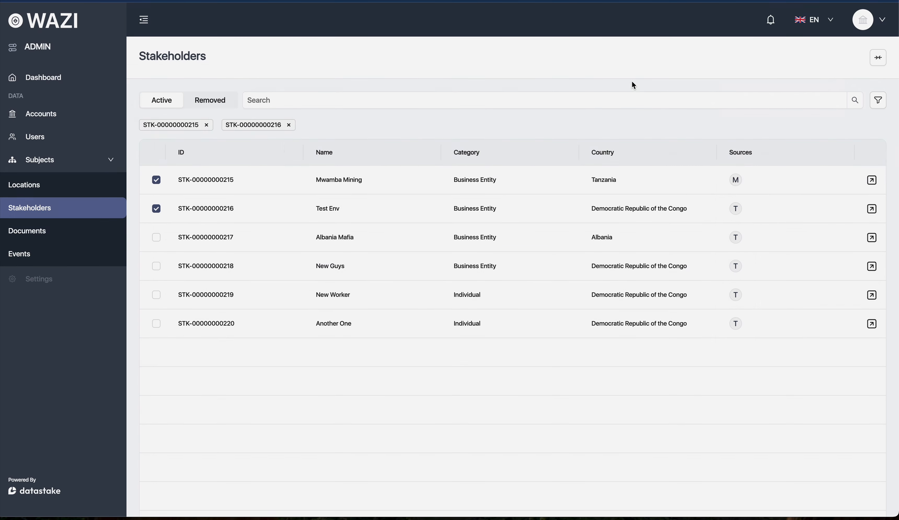
click(156, 181)
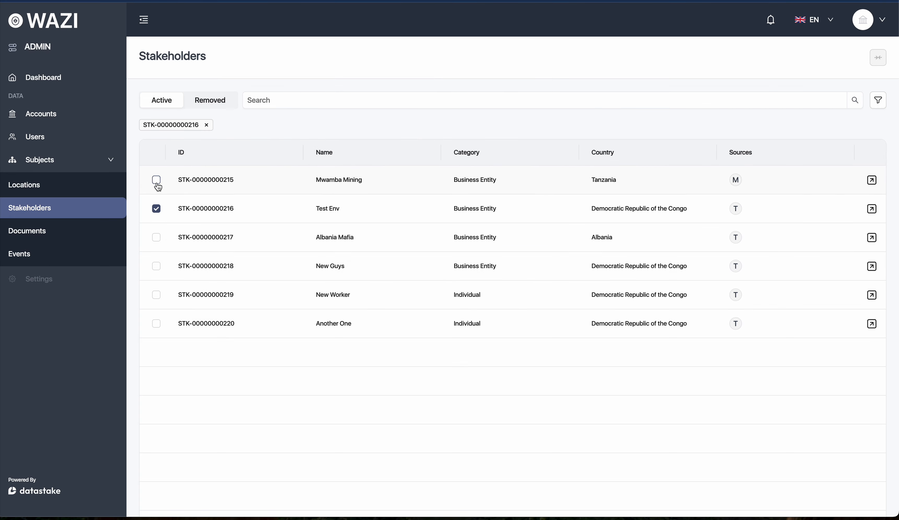
click(156, 211)
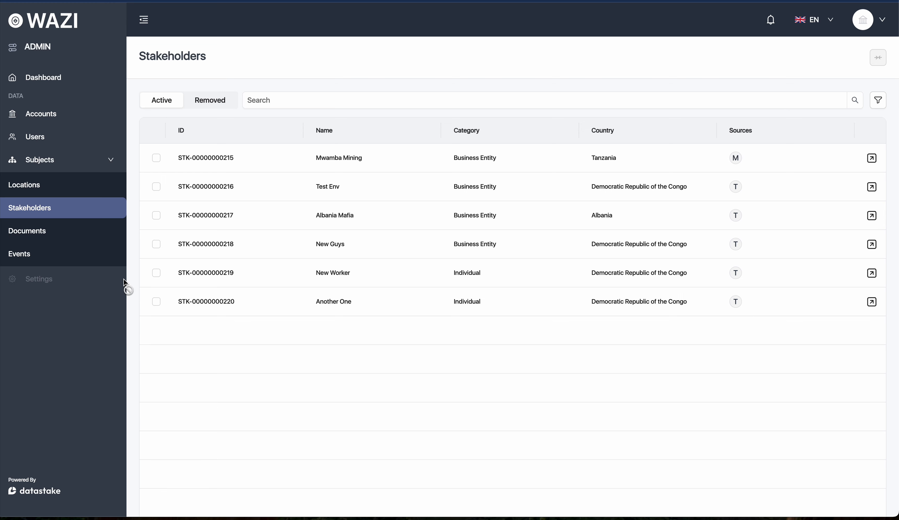
Return to the list of active locations
click(74, 192)
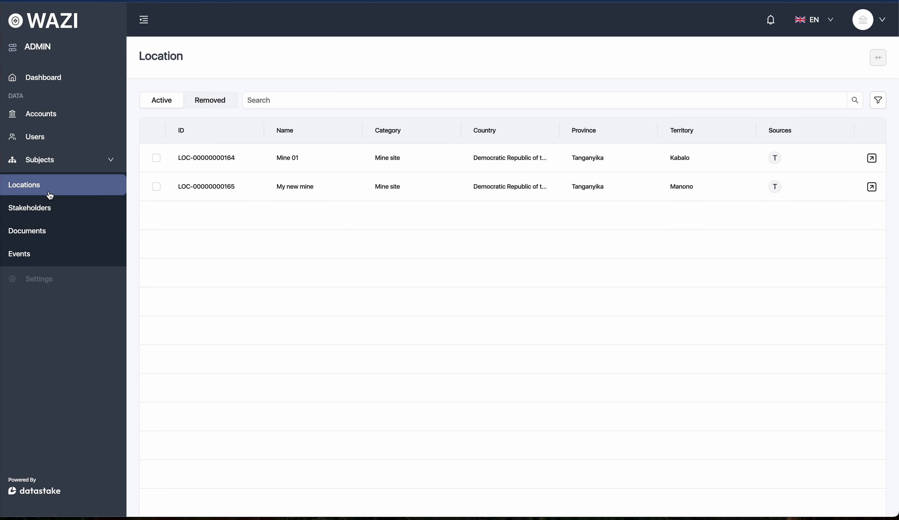
Collapse the Subjects group and return to the list of active users
click(68, 168)
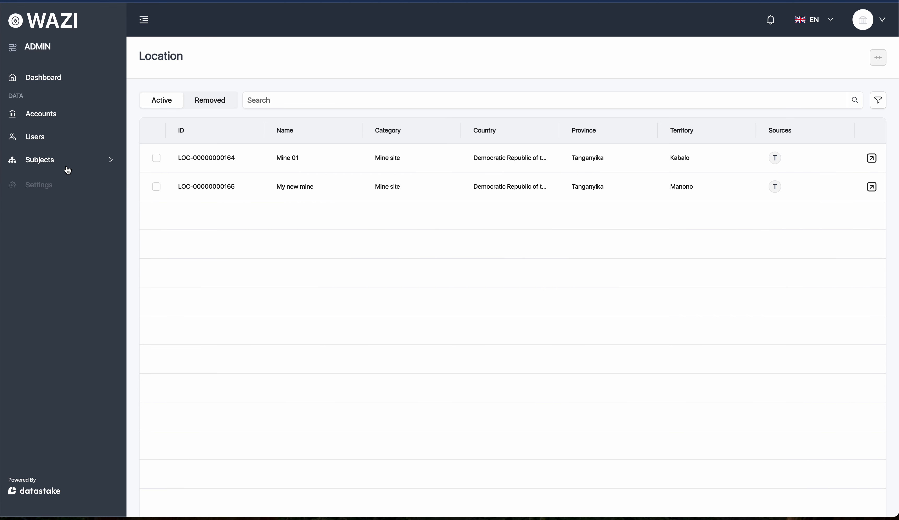
click(61, 142)
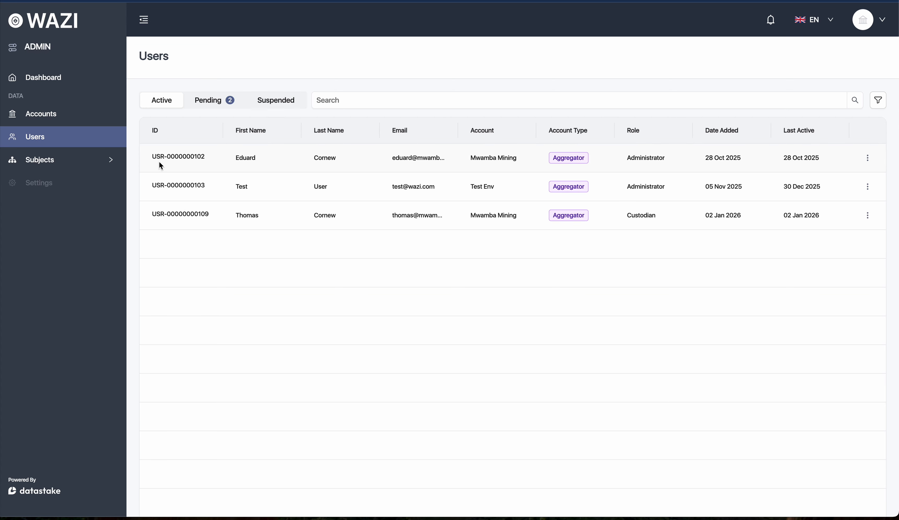
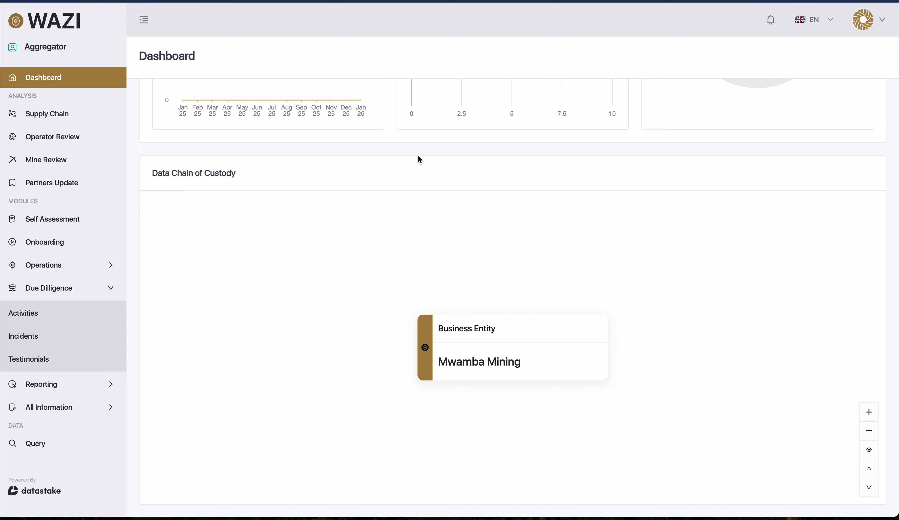
Review the Data Consolidation charts and the Data Chain of Custody diagram on the aggregator dashboard, ending at Key Information
scroll(419, 159, up, 8)
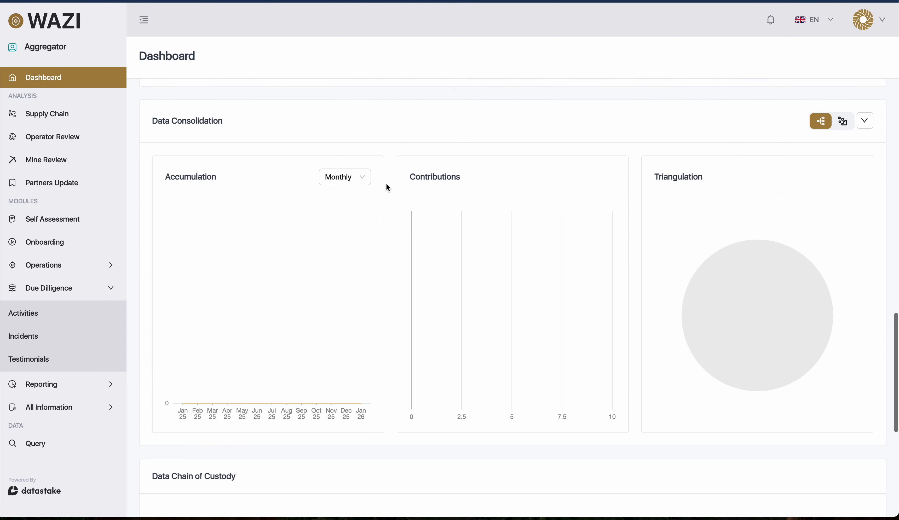
scroll(388, 187, down, 8)
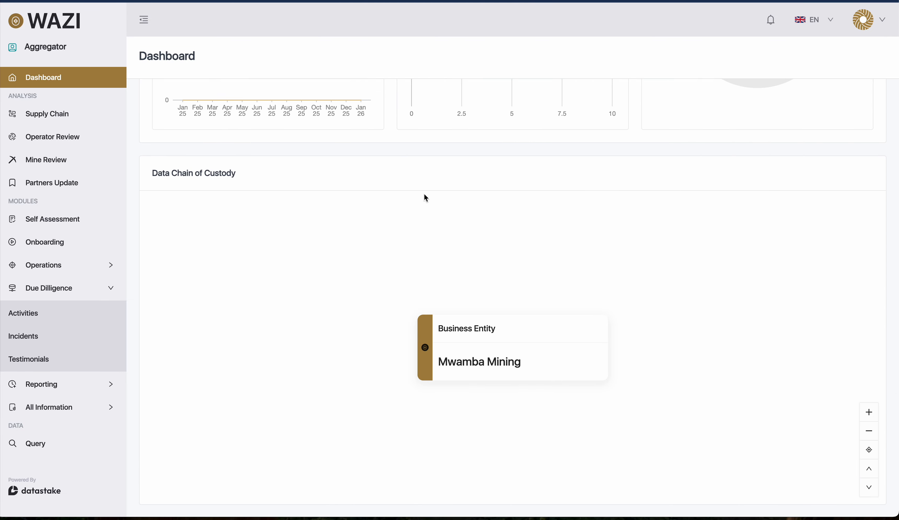
scroll(406, 171, up, 1)
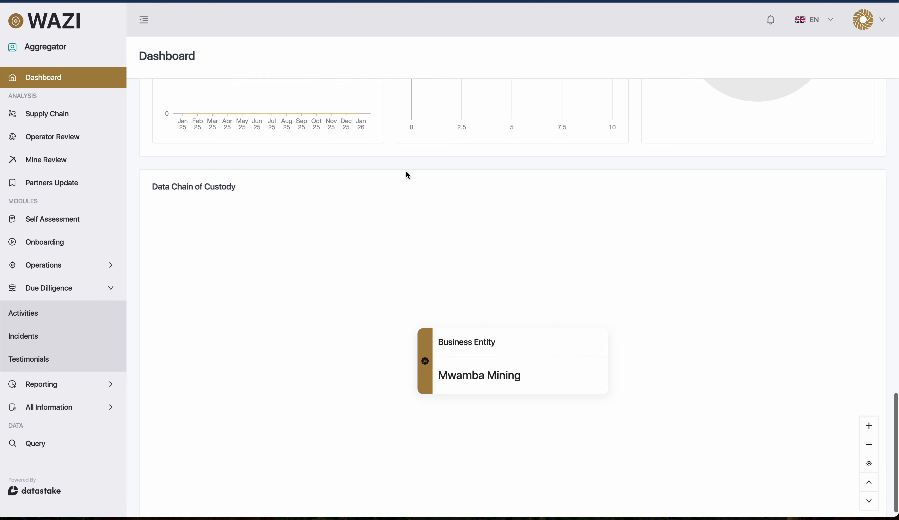
scroll(458, 296, down, 1)
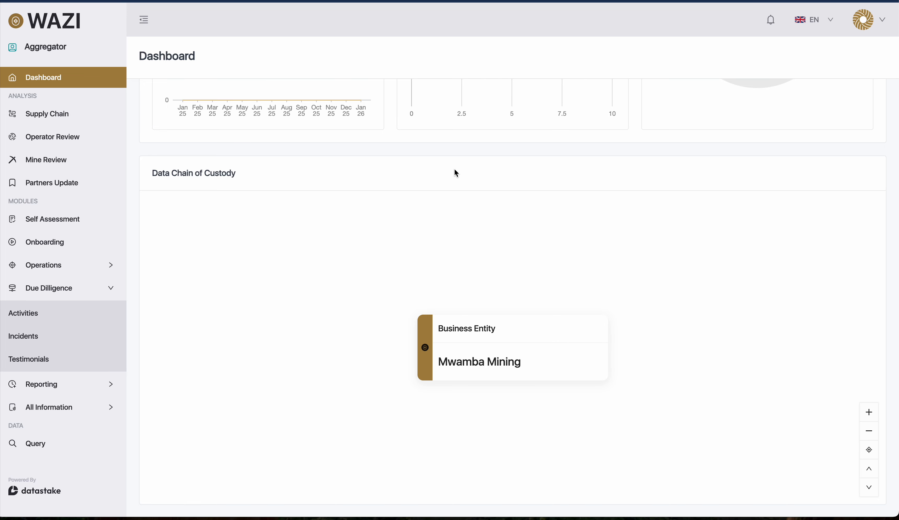
scroll(454, 170, up, 15)
scroll(386, 184, up, 7)
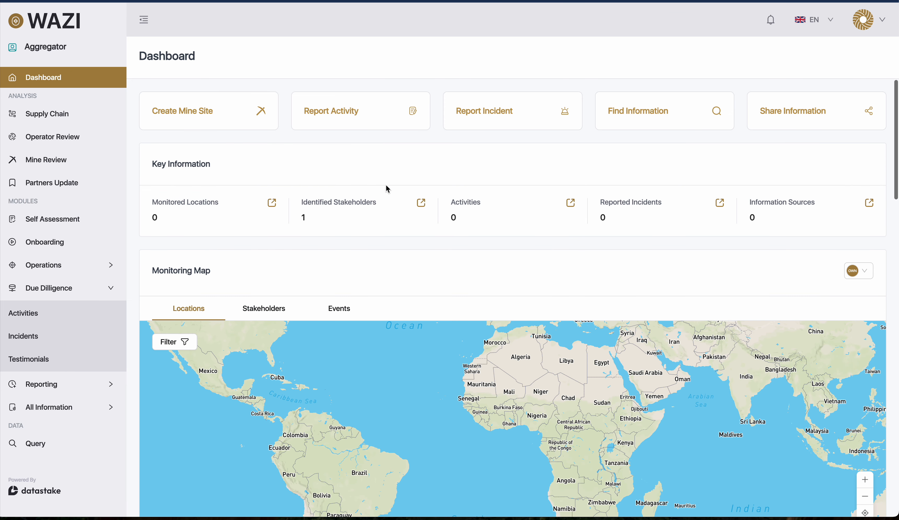
View the Associations and Identification sections of the Mwamba Mining KYC details in Self Assessment, and return to the module overview
click(57, 221)
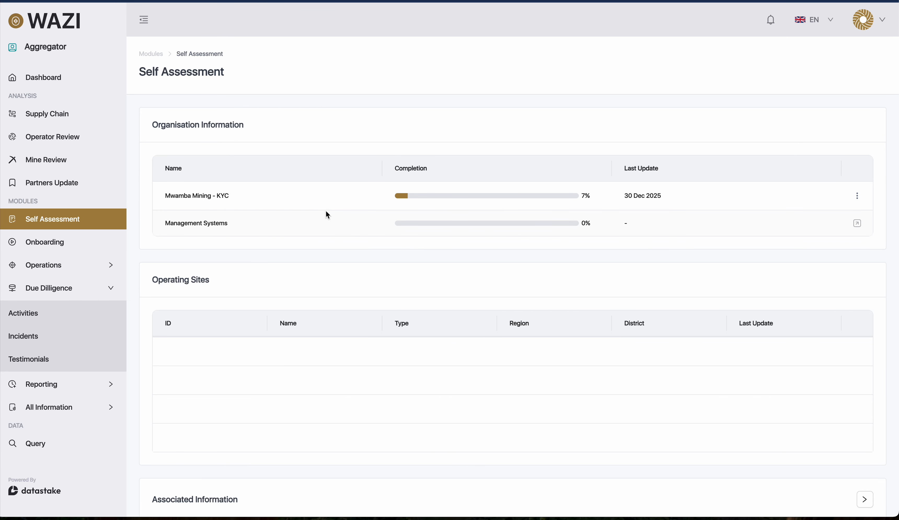
click(858, 199)
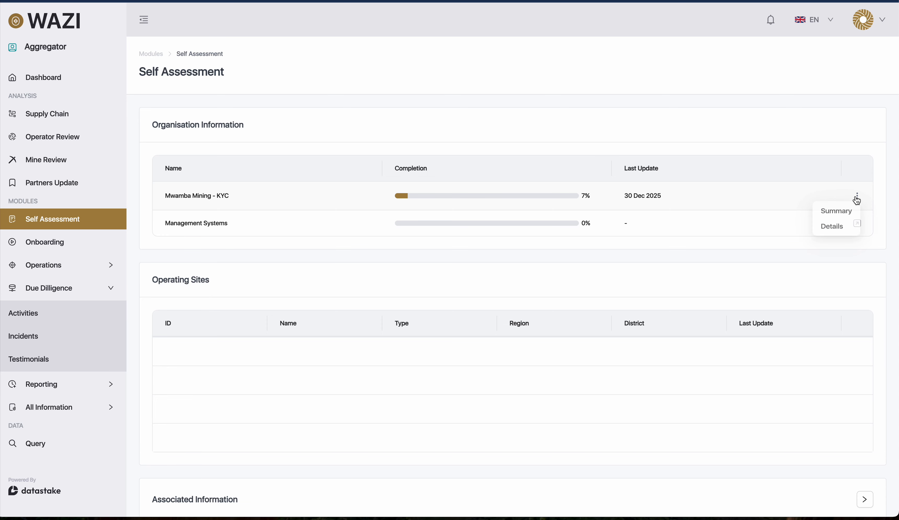
click(833, 230)
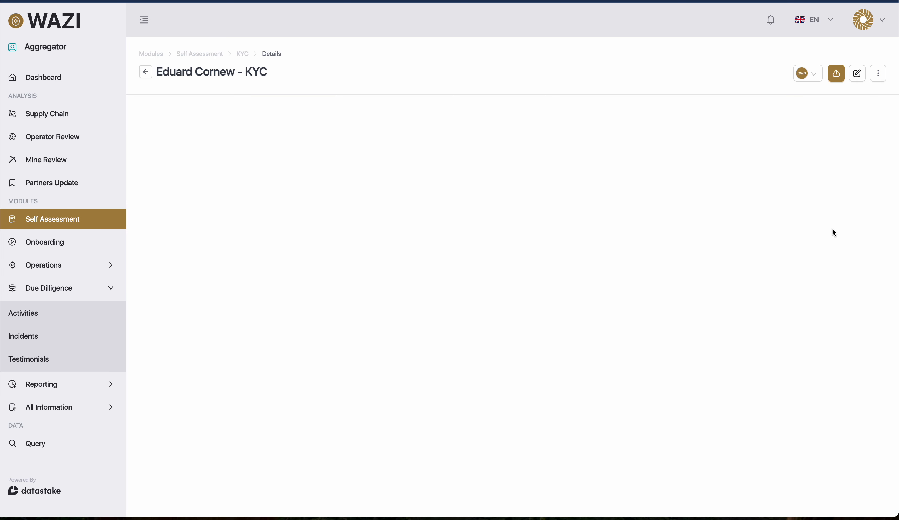
click(210, 139)
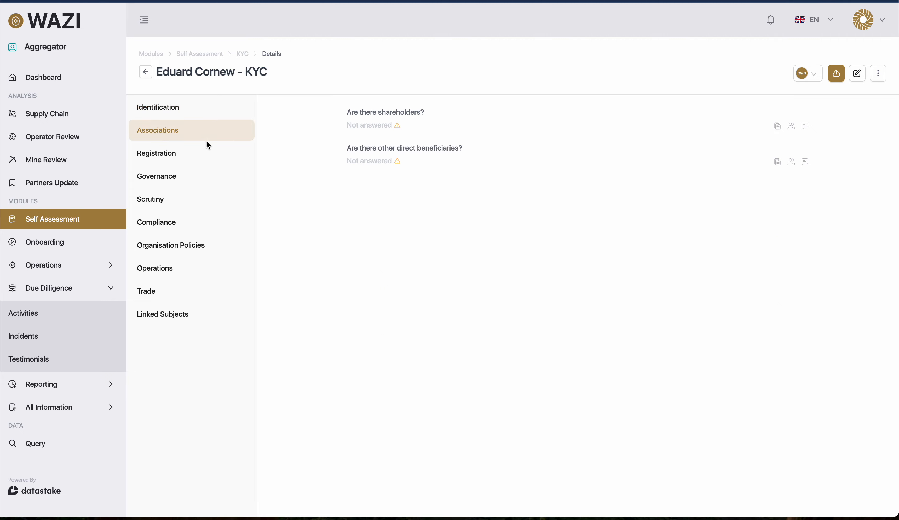
click(219, 114)
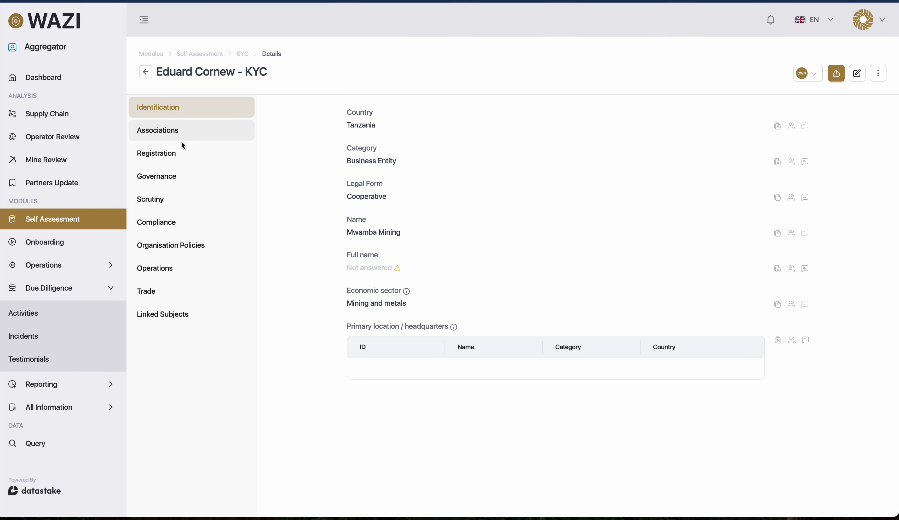
click(145, 72)
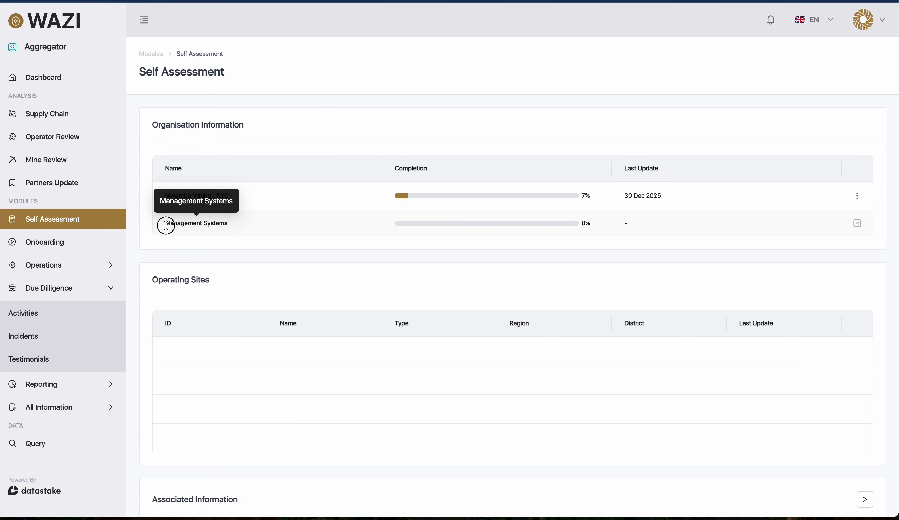
Examine the Management Systems entry and the Operating Sites table on the Self Assessment page
drag(163, 225, 245, 228)
click(245, 228)
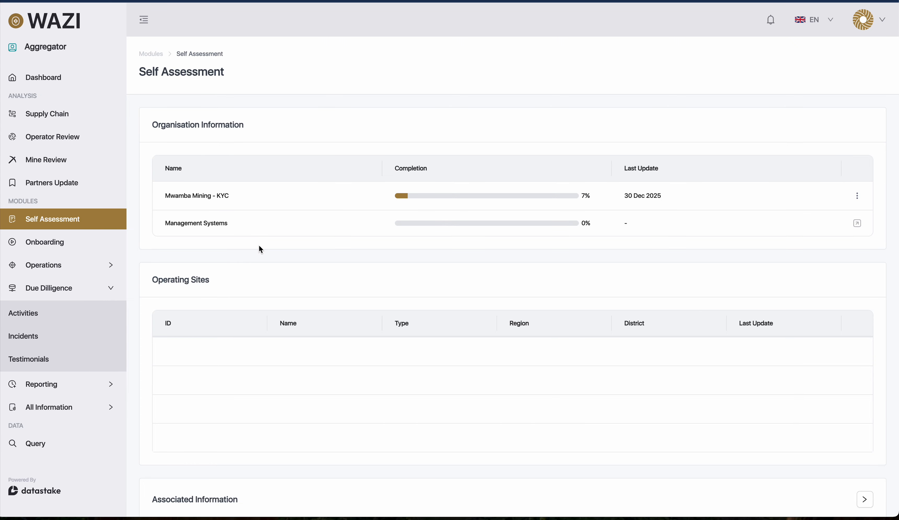
scroll(329, 261, down, 1)
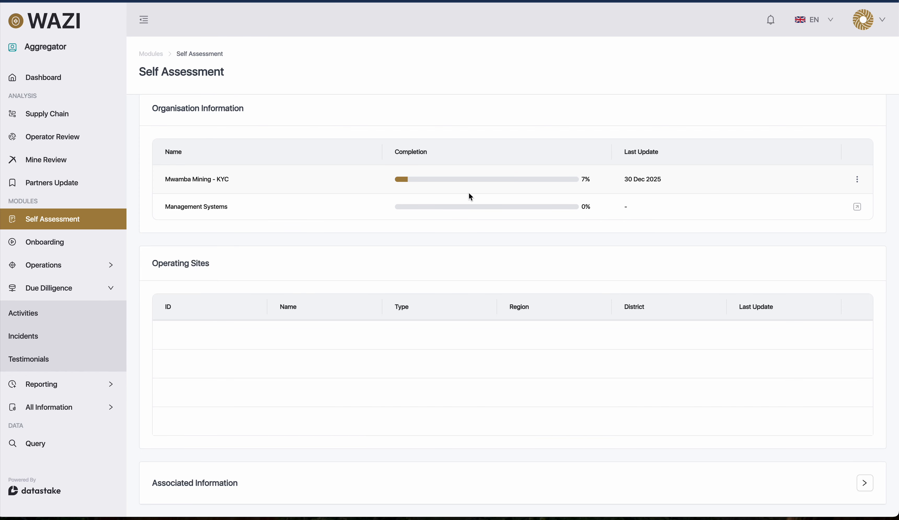
Open the Mwamba Mining KYC details again and examine the processing plants and mining sites in the Operations section
click(858, 183)
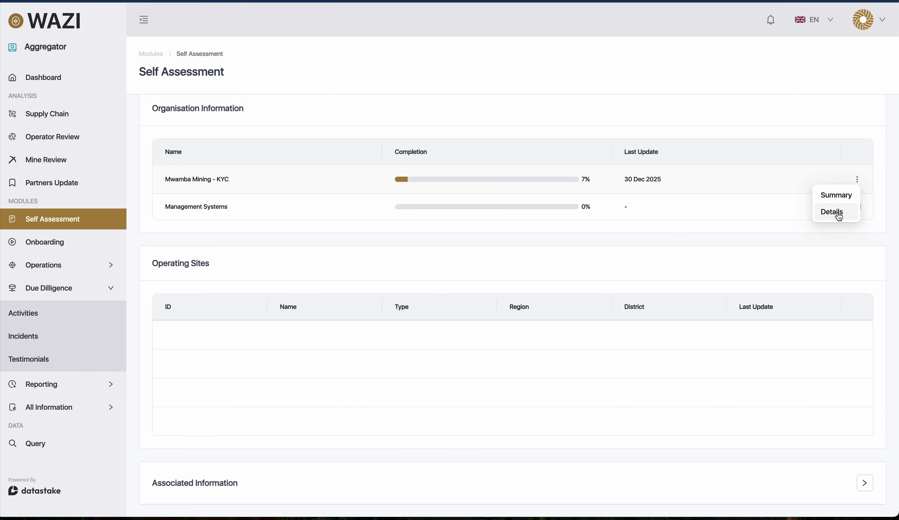
click(840, 213)
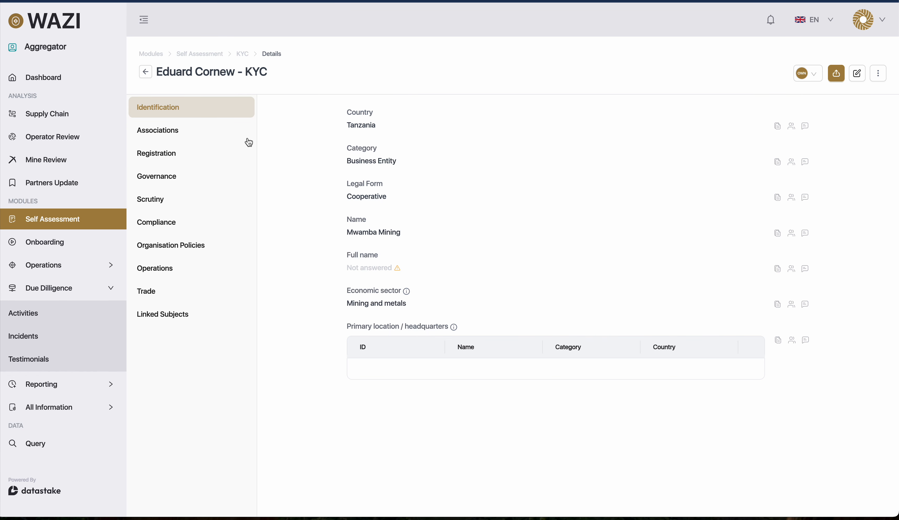
click(178, 267)
scroll(441, 305, down, 5)
scroll(441, 305, down, 2)
drag(343, 299, 479, 298)
drag(353, 410, 432, 413)
click(332, 392)
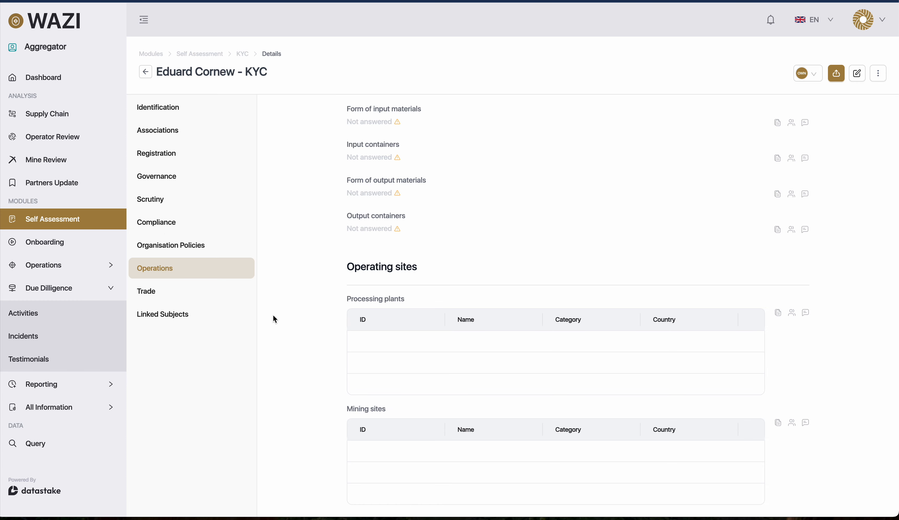
Return to the Self Assessment overview and expand Associated Information to view its stakeholders table
click(80, 220)
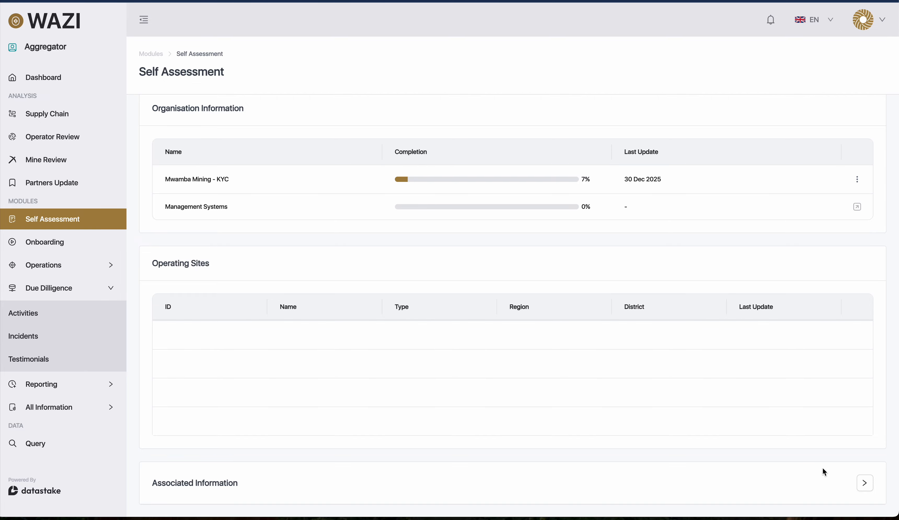
click(865, 483)
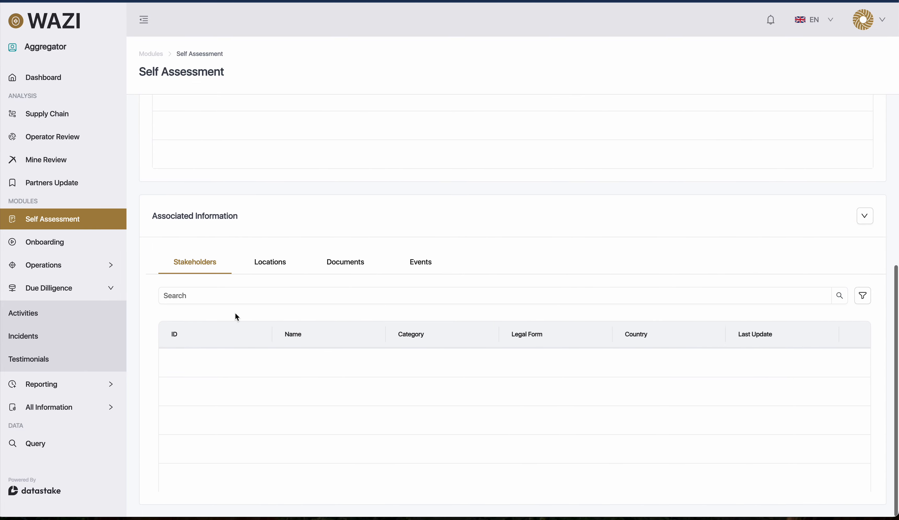
scroll(441, 257, up, 8)
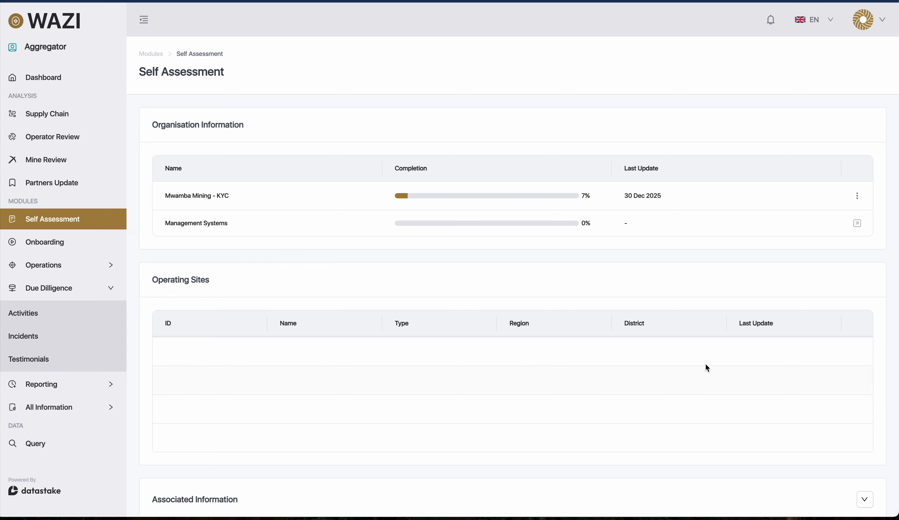
Open the Mwamba Mining KYC summary and review its key indicators, information availability, trade relationships and governance diagram
click(857, 195)
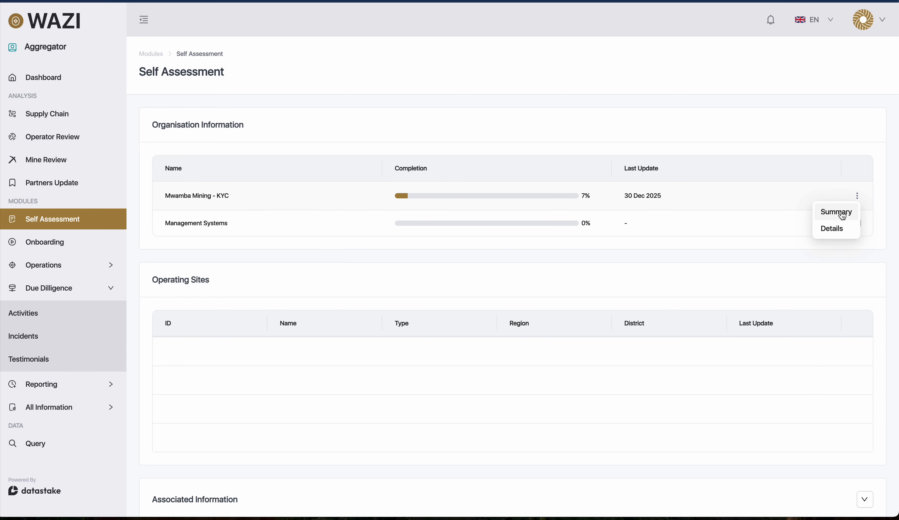
click(836, 213)
scroll(557, 241, down, 10)
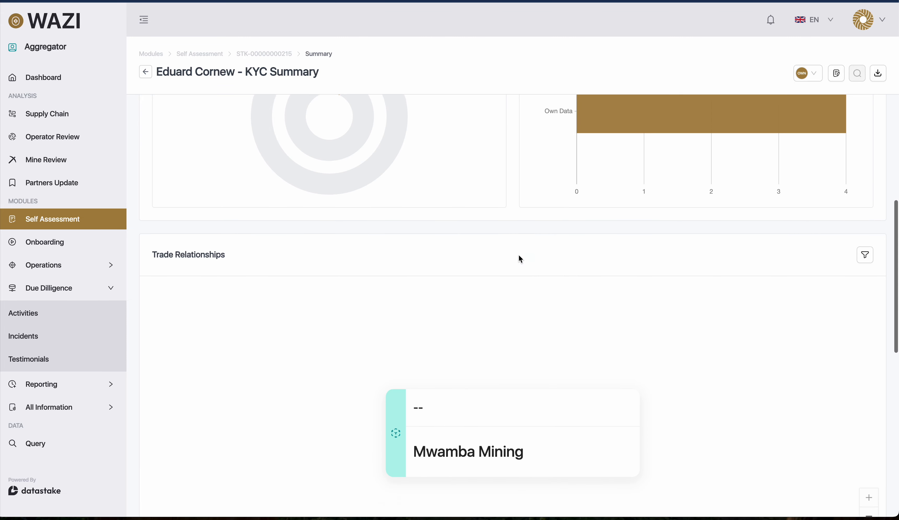
scroll(522, 241, down, 6)
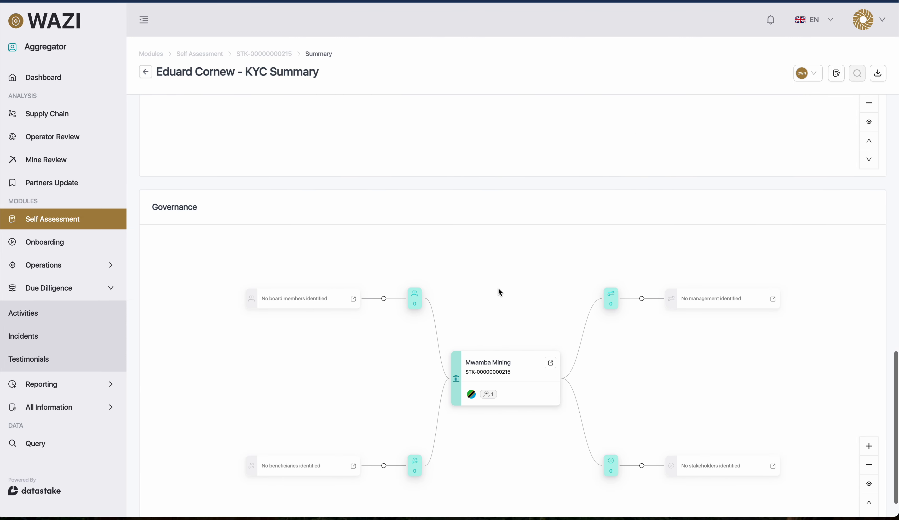
scroll(500, 291, up, 9)
scroll(501, 292, up, 6)
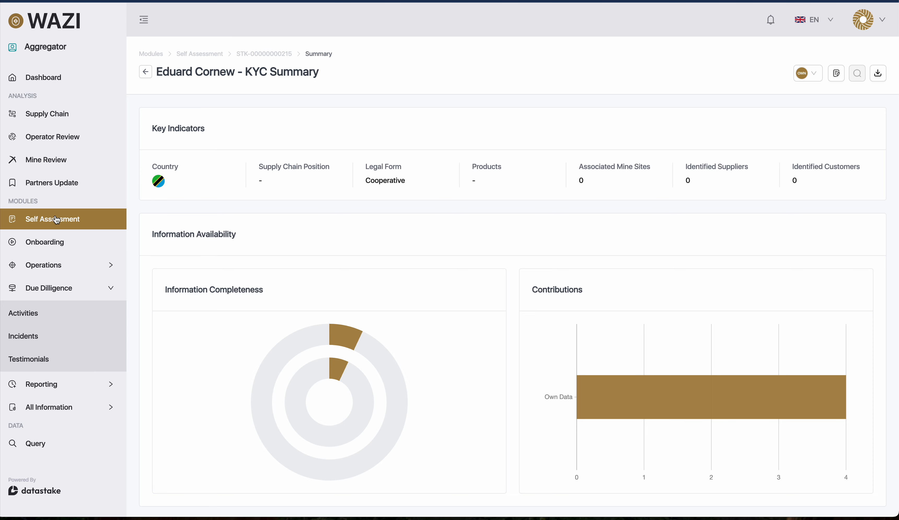
Expand the Operations module group and log out of the Mwamba Mining account
click(58, 266)
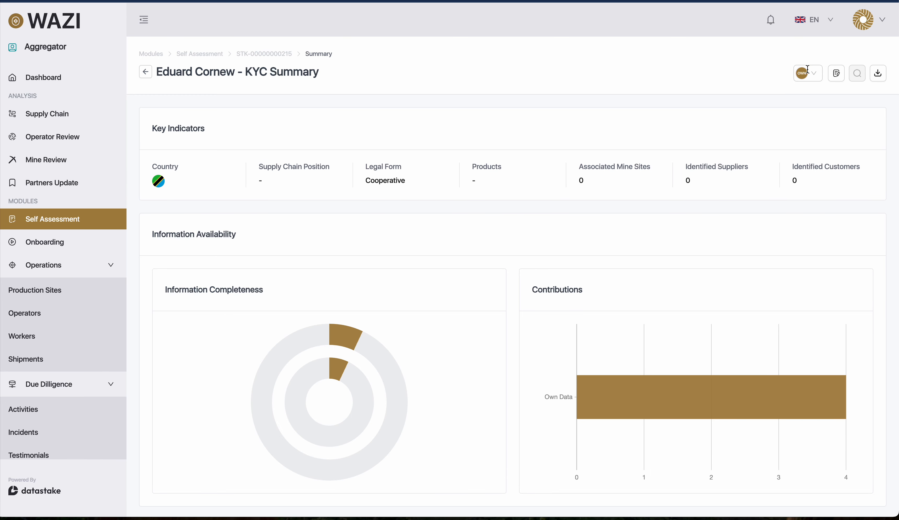
click(864, 29)
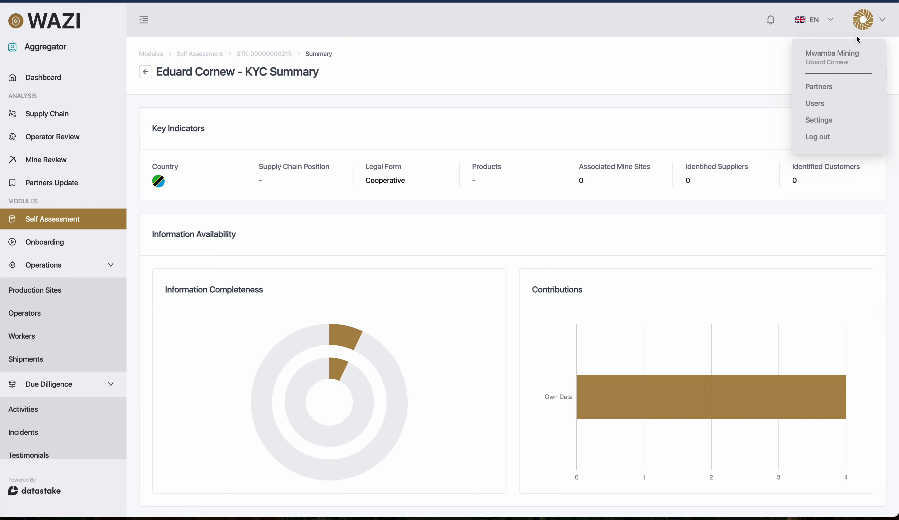
click(821, 139)
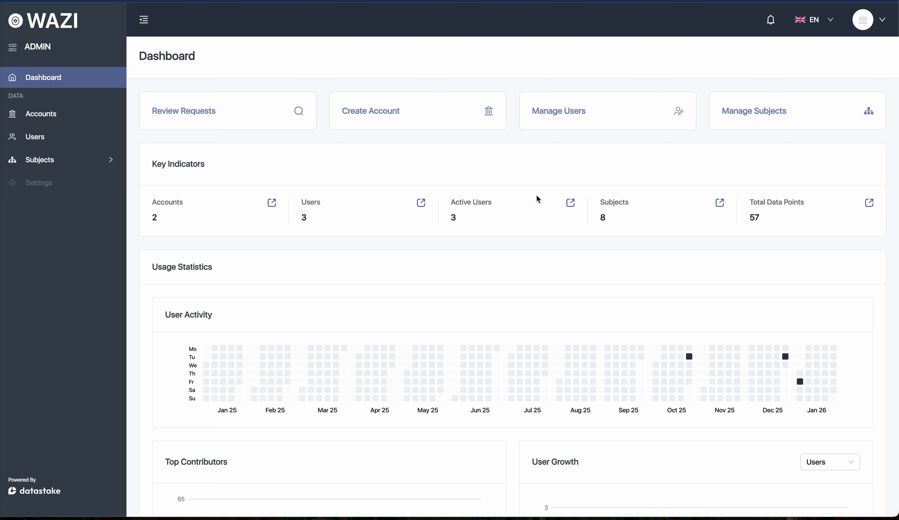
Switch to the Test Env administrator's account from the list of active users
click(92, 149)
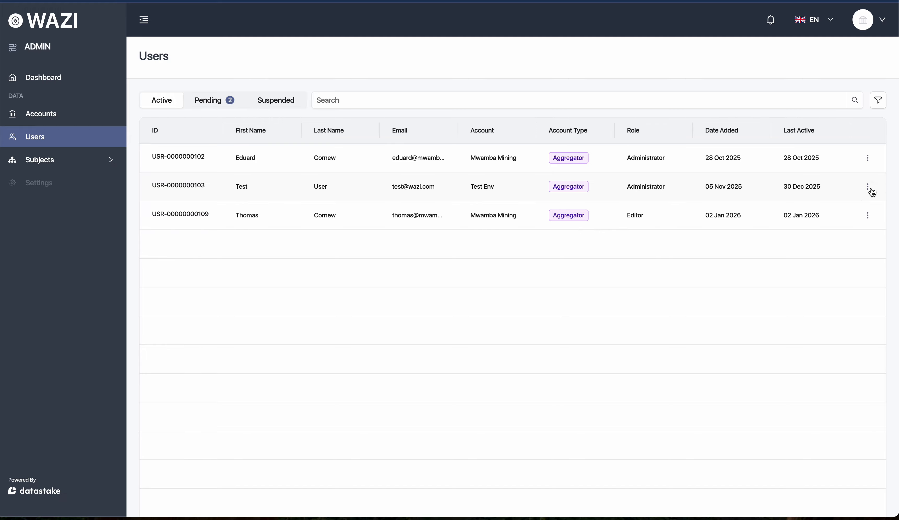
mouse_move(872, 191)
click(853, 204)
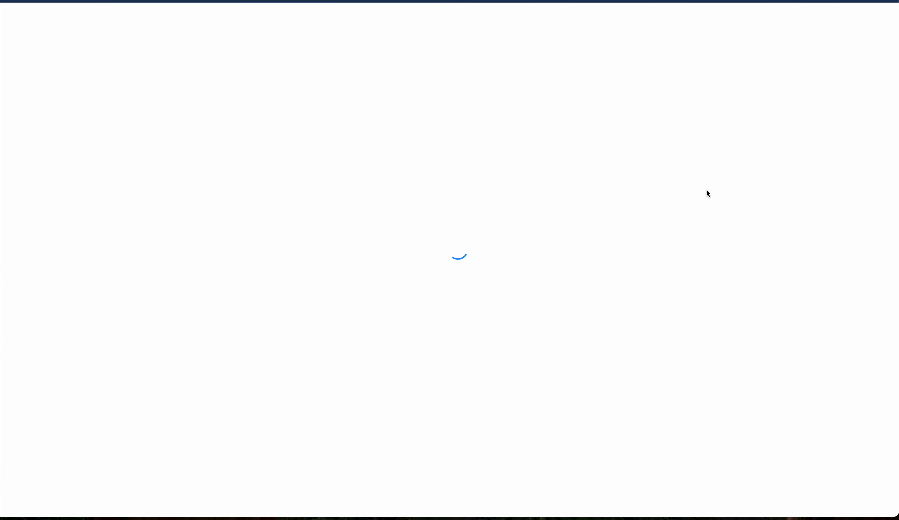
View the location details of Mine 01 and My new mine on the dashboard's Monitoring Map
scroll(434, 266, down, 1)
scroll(434, 266, down, 4)
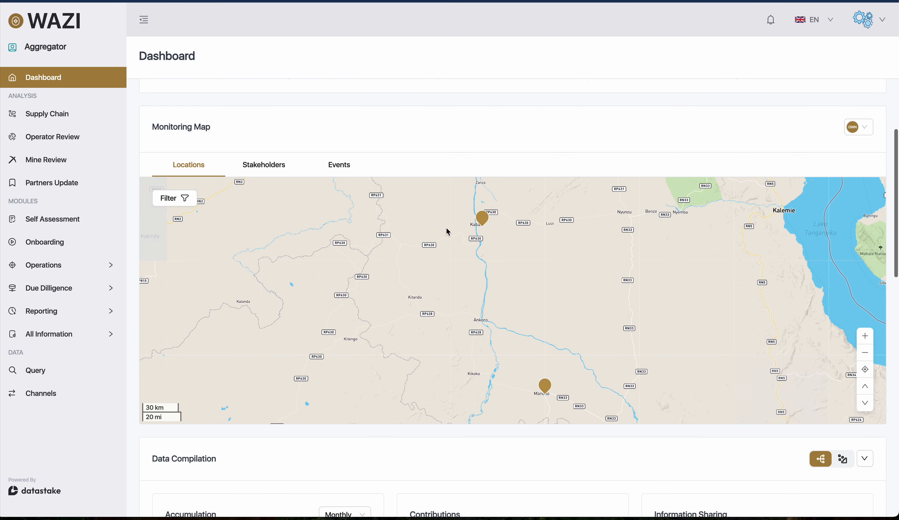
click(480, 208)
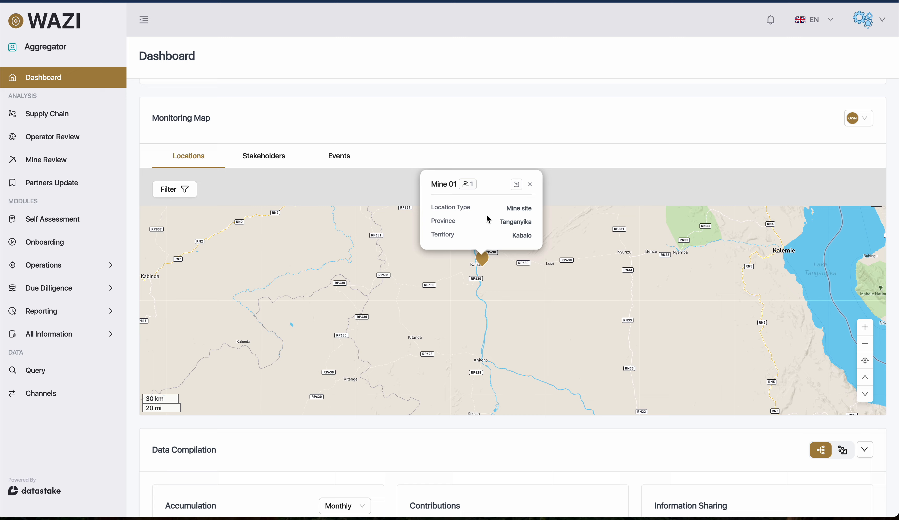
click(522, 342)
drag(552, 348, 497, 205)
click(488, 287)
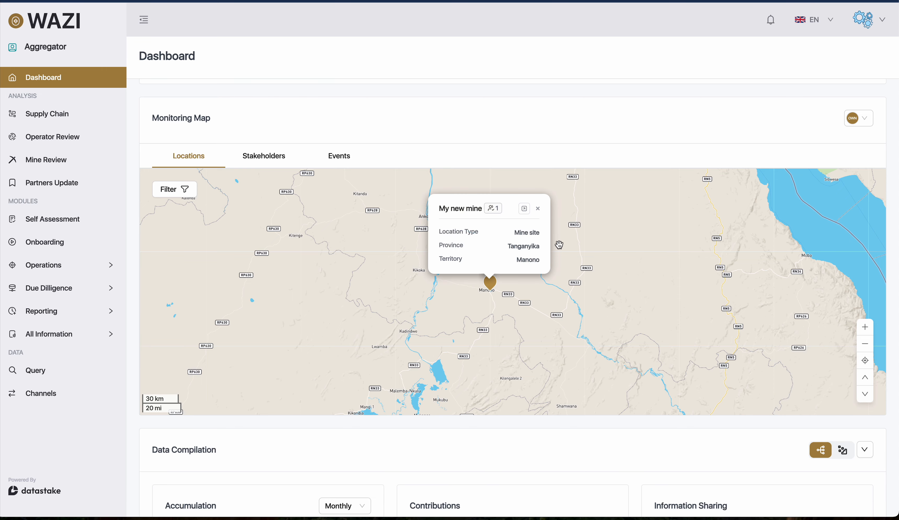
drag(600, 236, 618, 281)
mouse_move(565, 223)
mouse_down()
mouse_move(576, 254)
mouse_move(592, 263)
mouse_up()
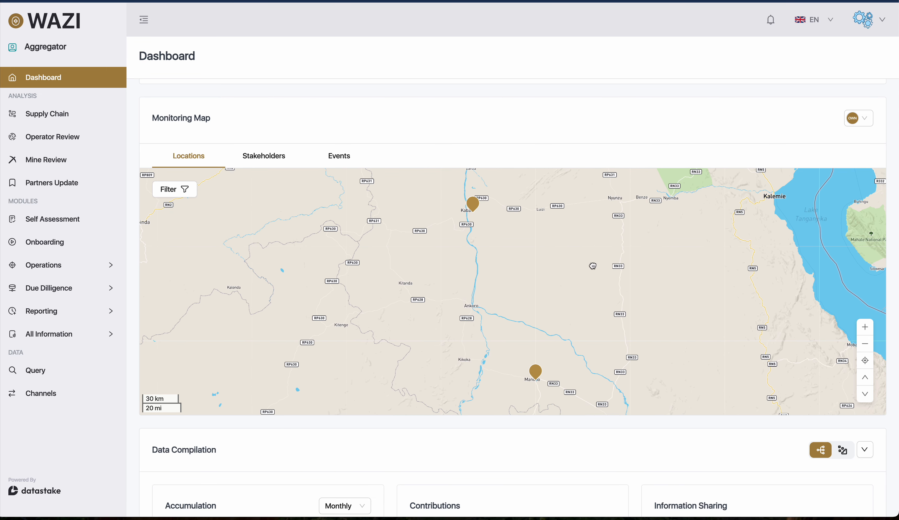
Open the Test Env KYC details from the Self Assessment module and review the Operations section's activities and operating sites
scroll(380, 148, up, 4)
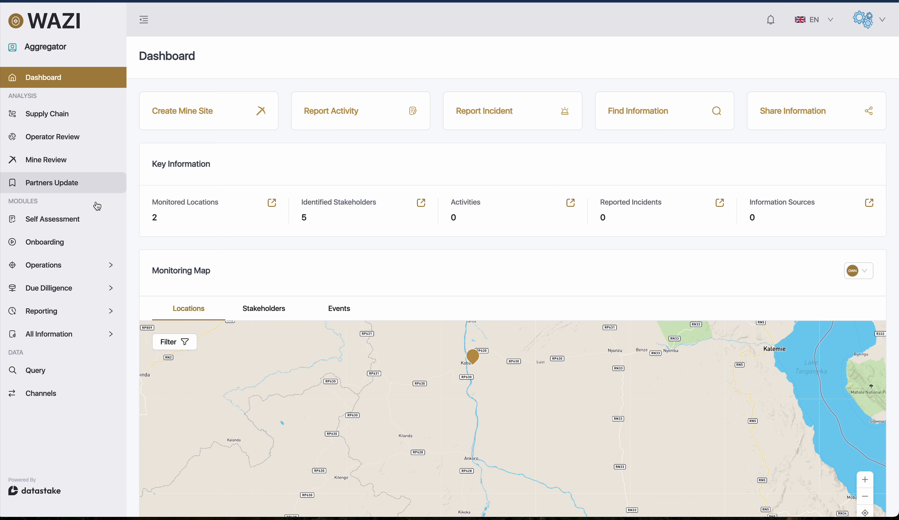
click(92, 223)
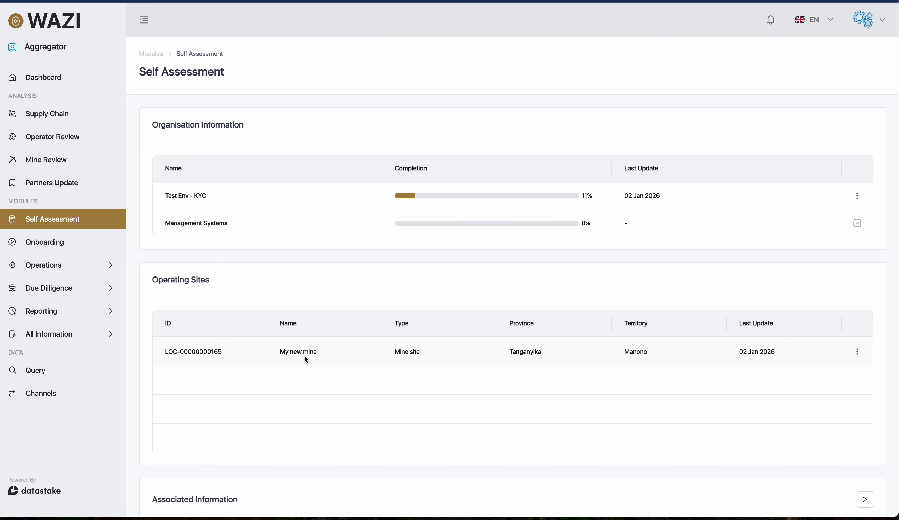
click(857, 196)
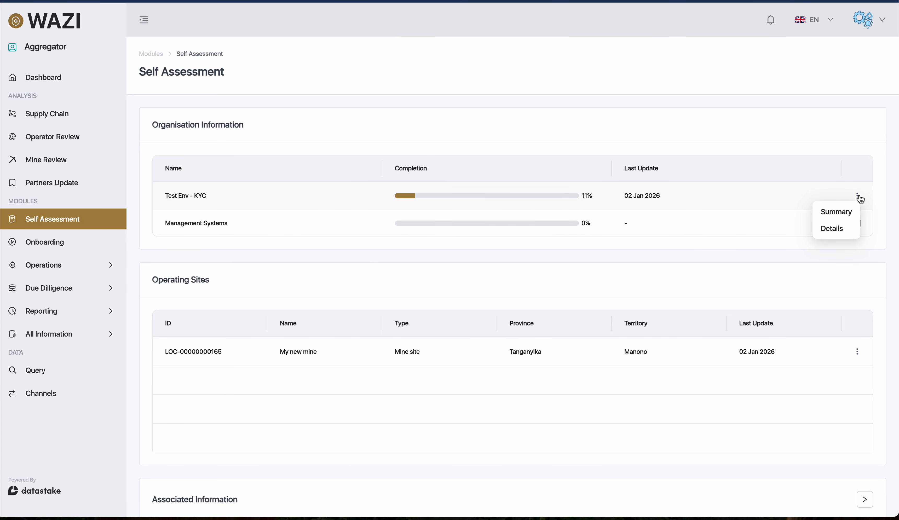
click(843, 229)
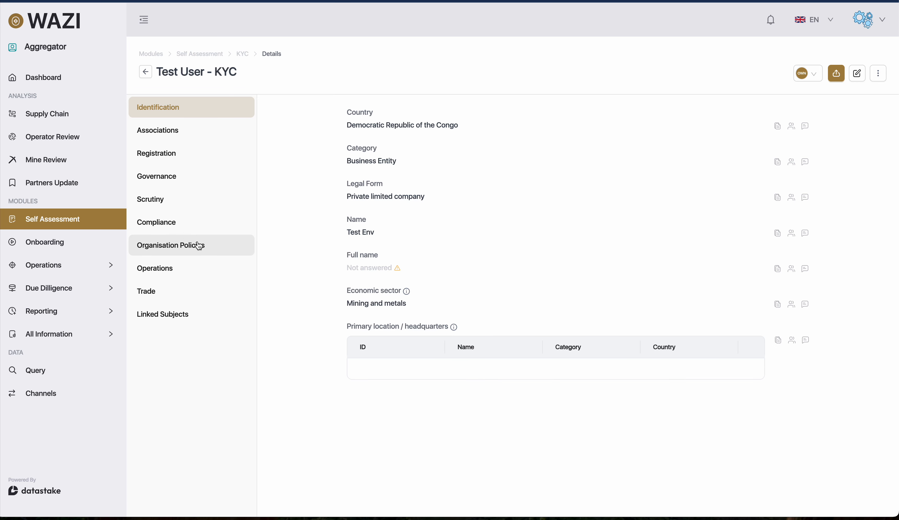
click(171, 266)
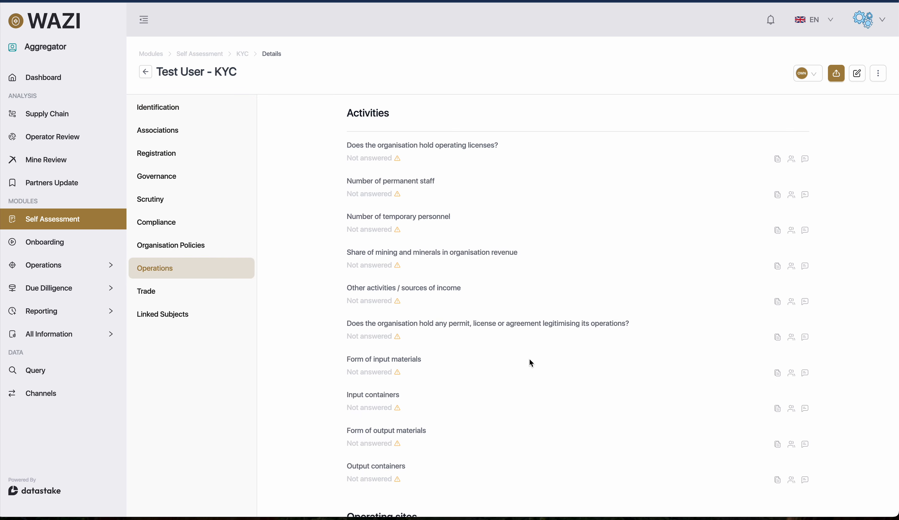
scroll(530, 359, down, 5)
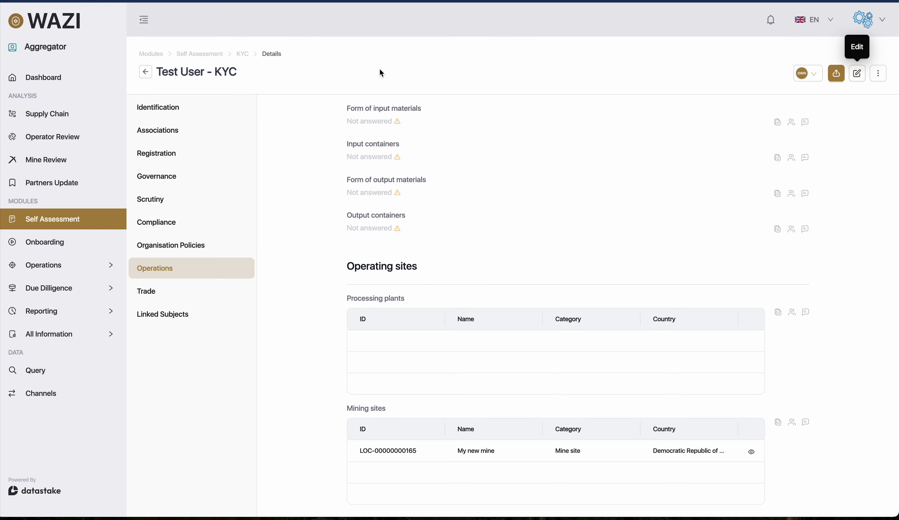
scroll(493, 178, up, 4)
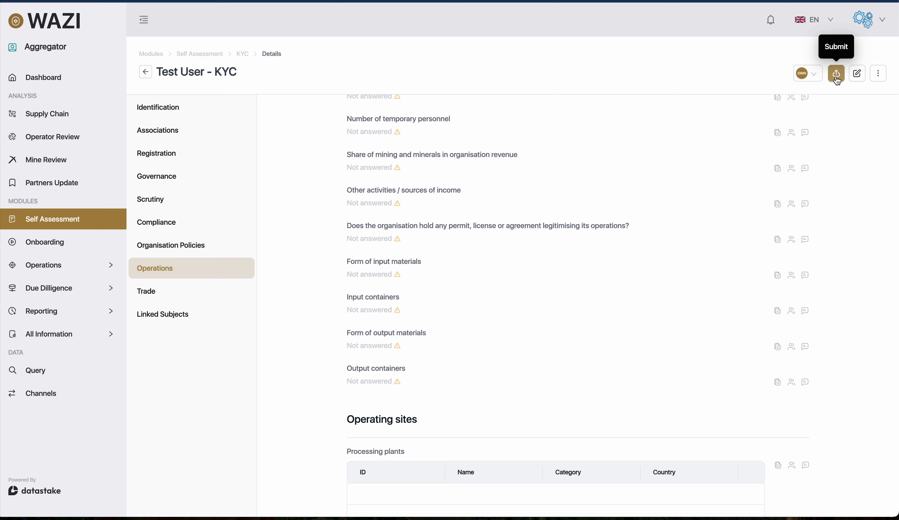
Check which data sources can be chosen for the KYC details
click(804, 74)
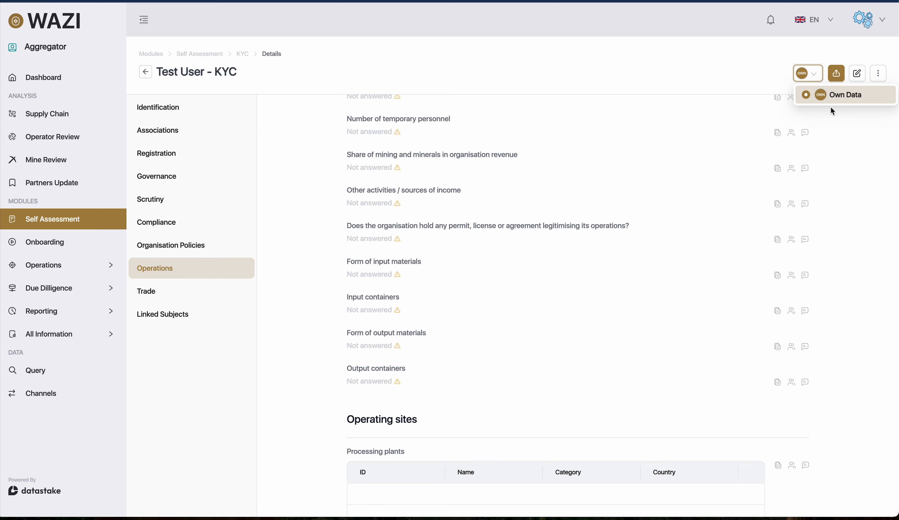
click(814, 76)
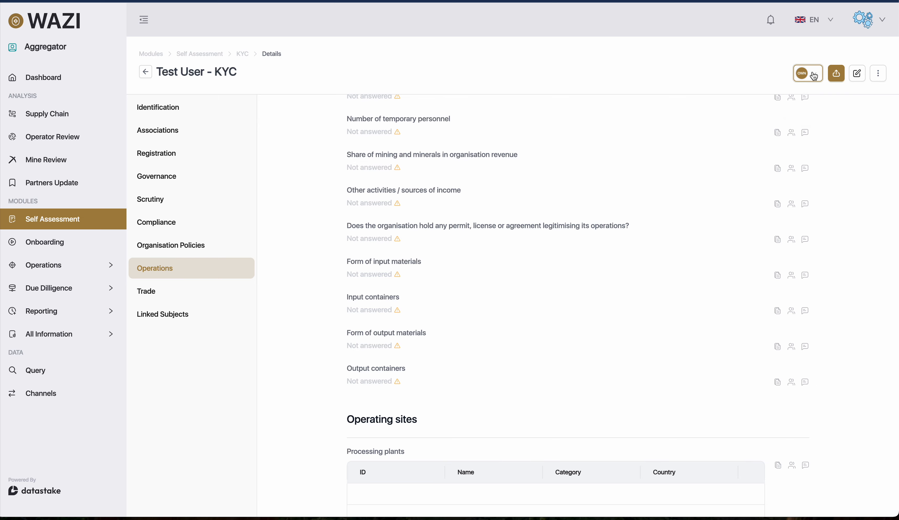
scroll(841, 113, up, 3)
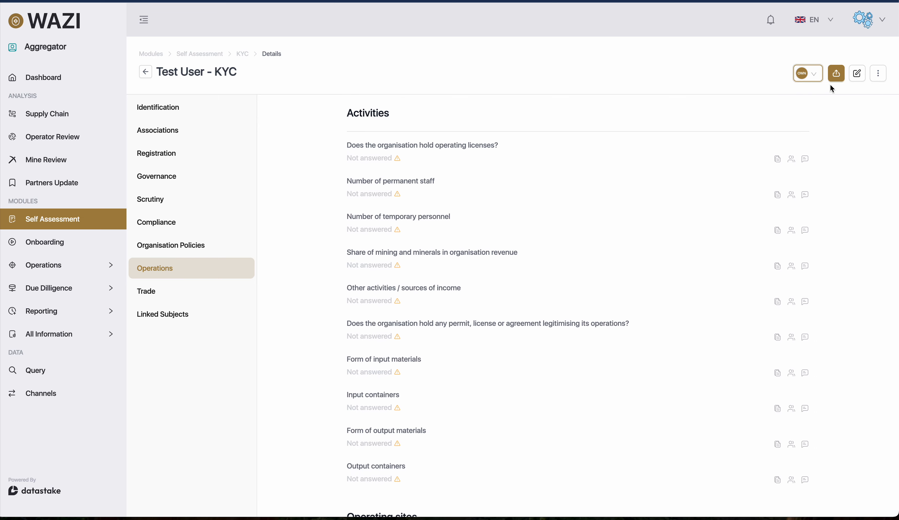
click(809, 78)
click(808, 77)
Open the KYC's Records dialog, inspect its Source and Version choices, and close it without saving
click(877, 74)
click(862, 108)
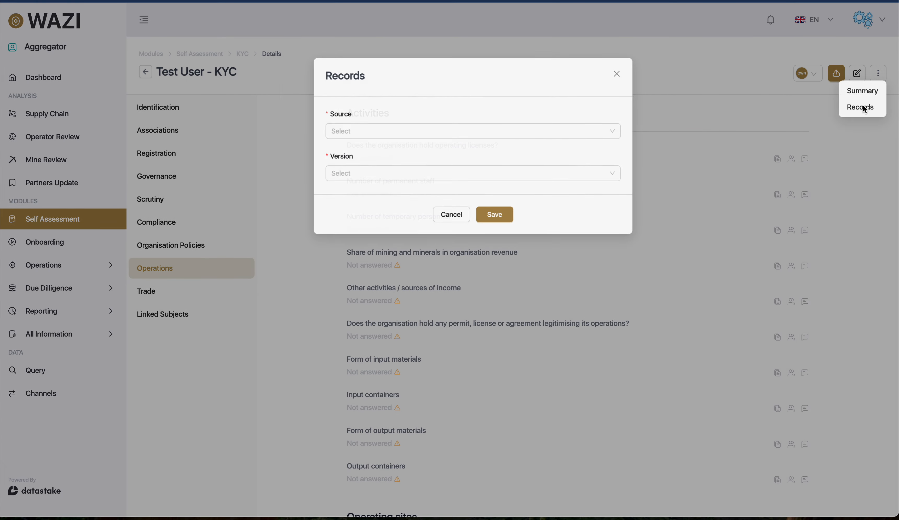
click(457, 133)
click(475, 106)
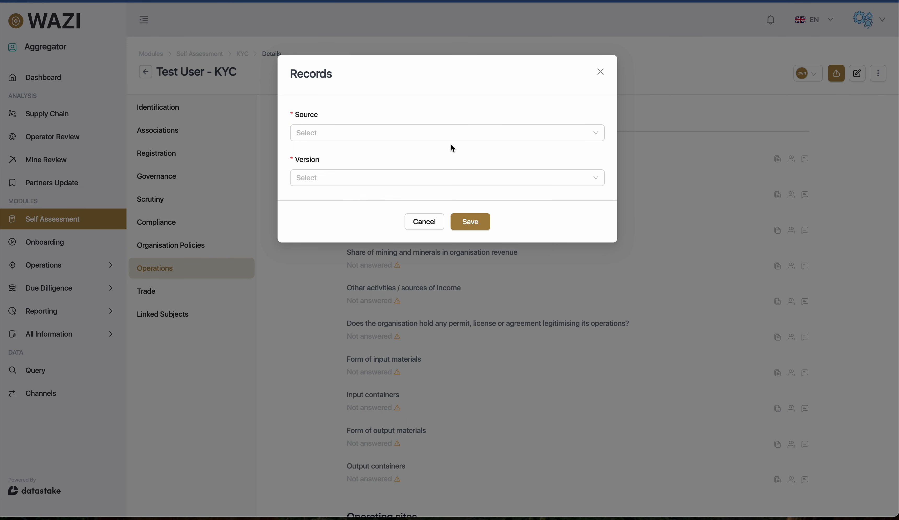
click(444, 178)
click(459, 153)
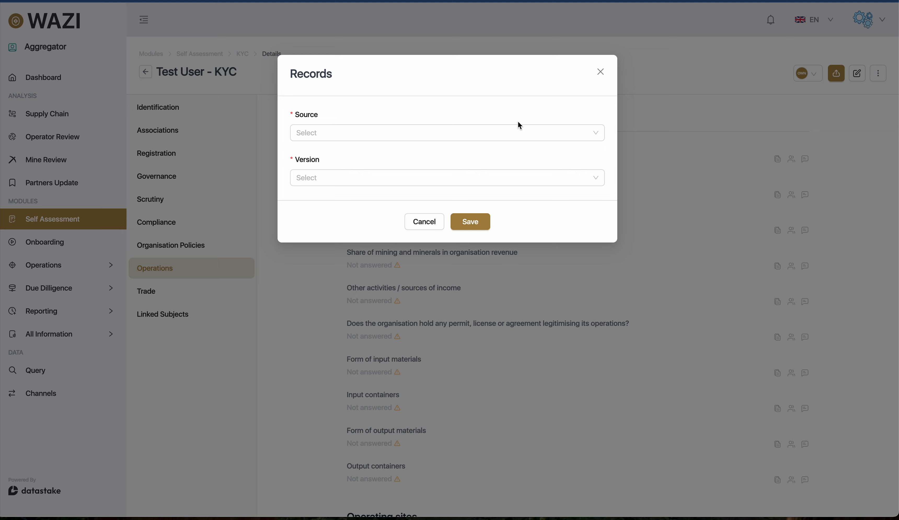
click(601, 72)
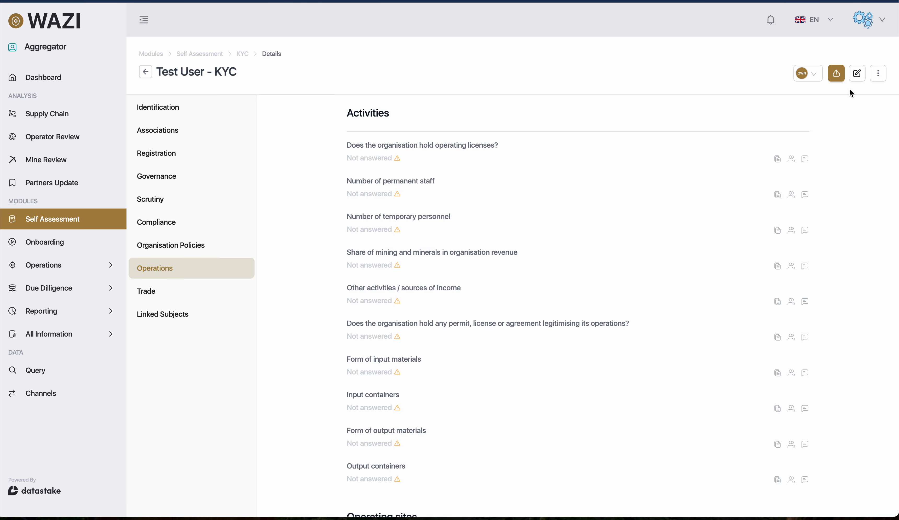
Review the KYC summary's indicators, information availability and trade relationships, and return to the KYC details
click(879, 73)
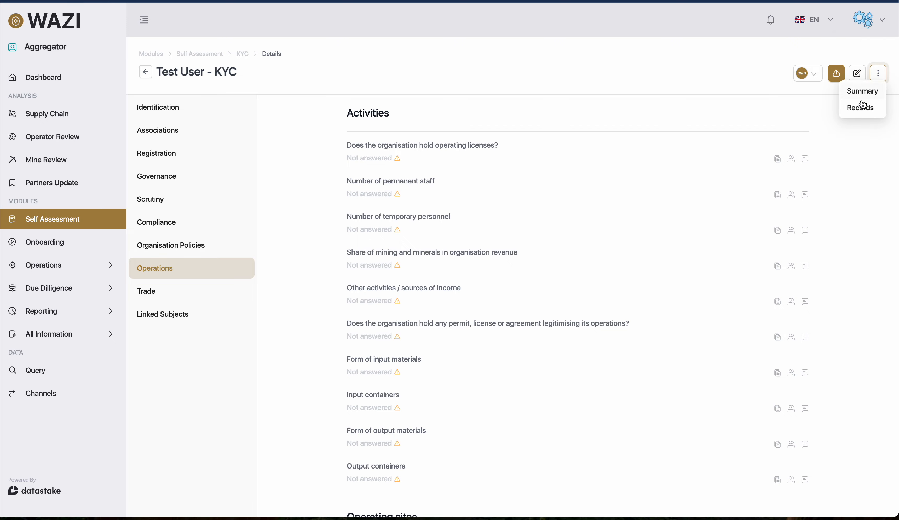
click(863, 93)
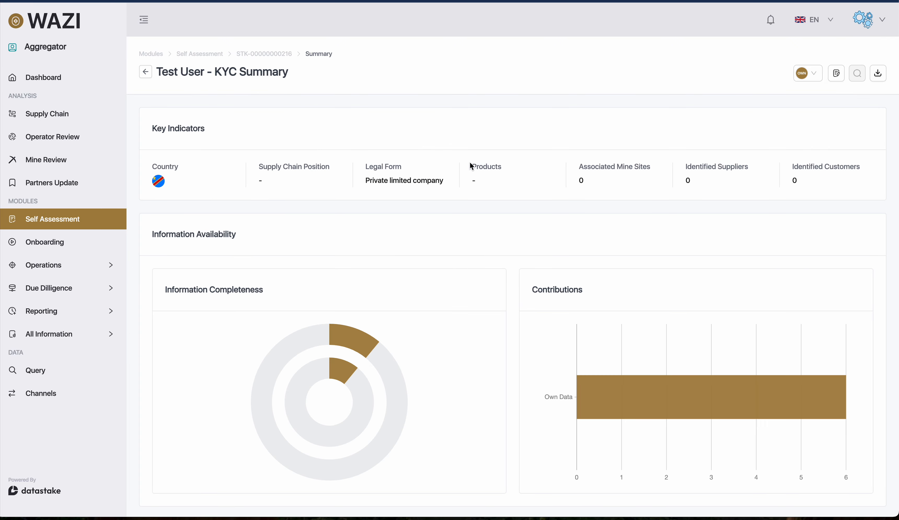
scroll(415, 221, down, 5)
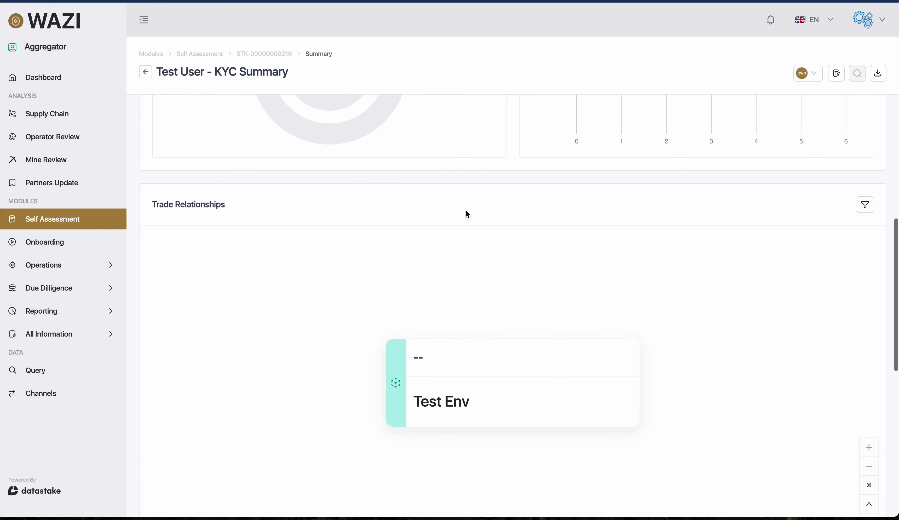
scroll(466, 211, up, 5)
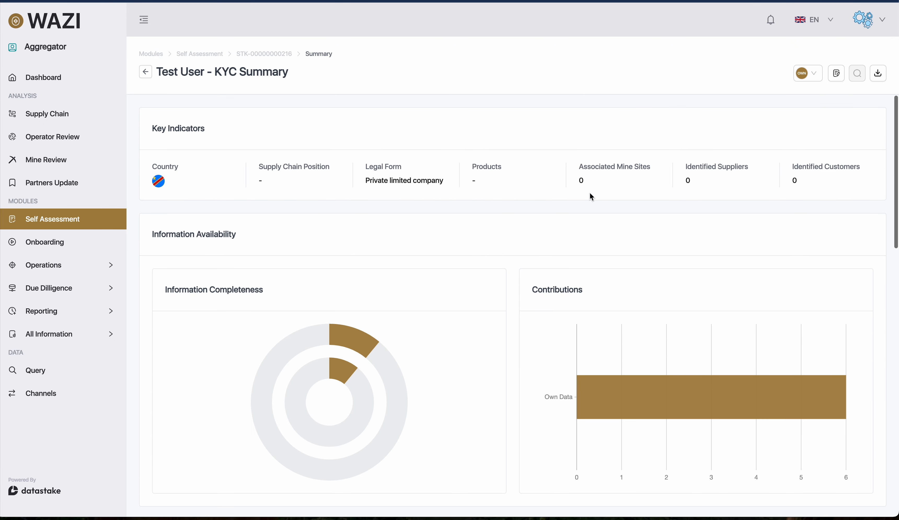
click(837, 77)
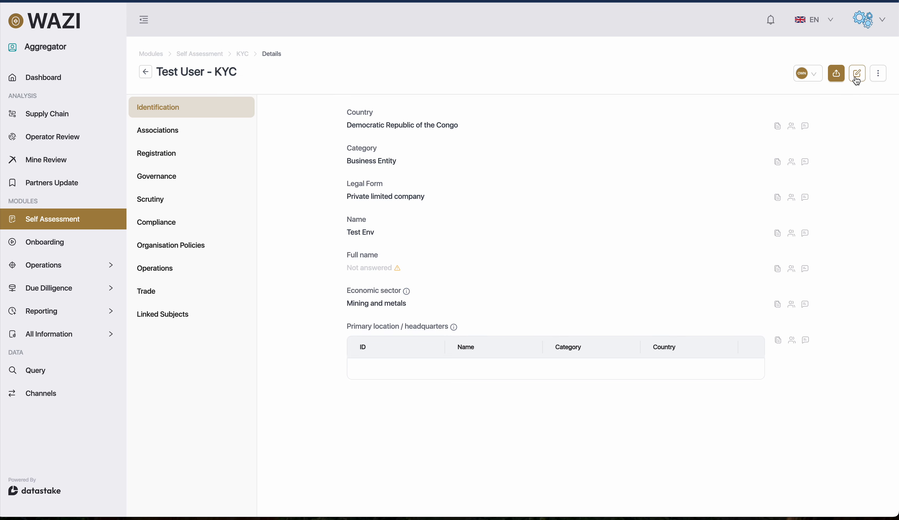
Open and leave the KYC edit form, and look through the Associations, Registration, Governance and Identification sections
click(858, 75)
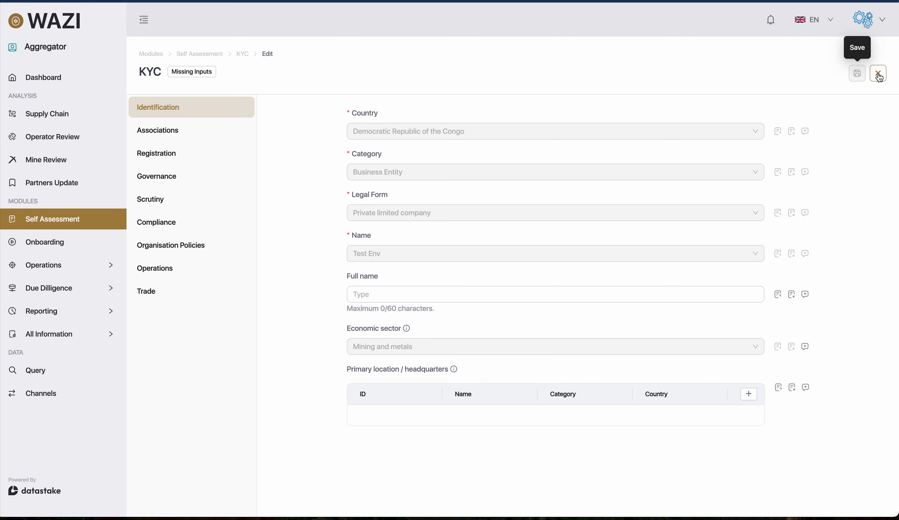
click(858, 76)
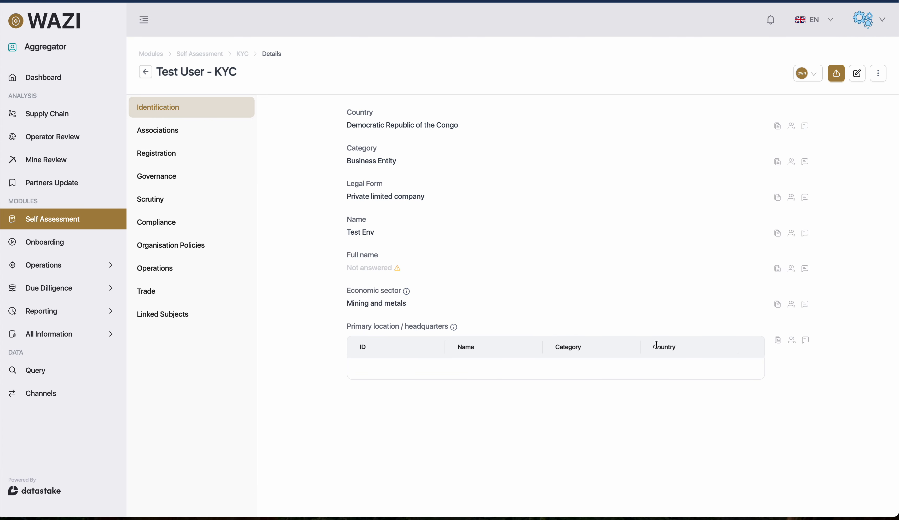
click(227, 133)
click(187, 152)
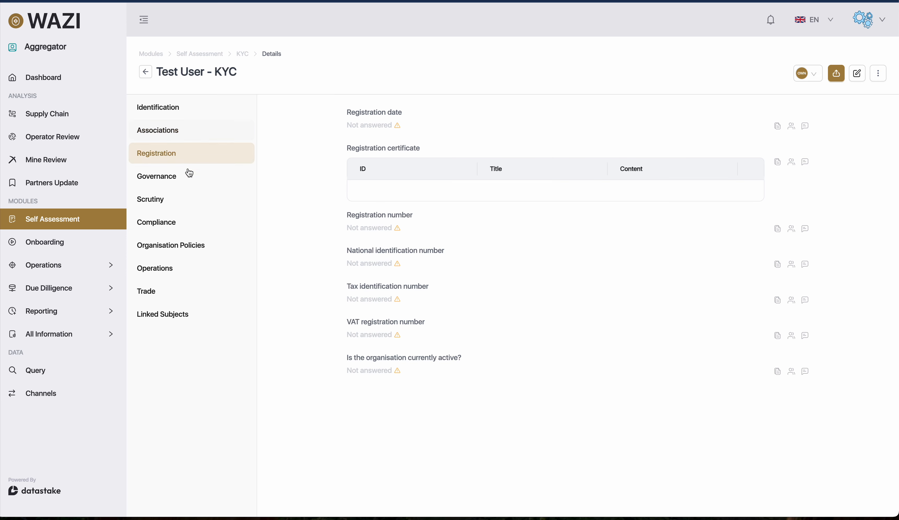
click(187, 174)
click(201, 115)
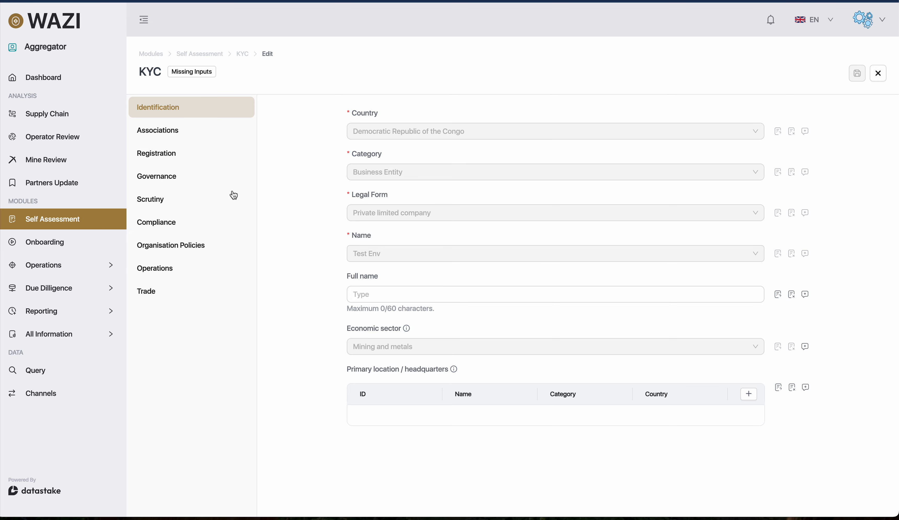
Enter "Test Env Litmited" as the organisation's full name in the Identification section of the KYC edit form
drag(346, 108, 387, 235)
click(387, 238)
click(406, 292)
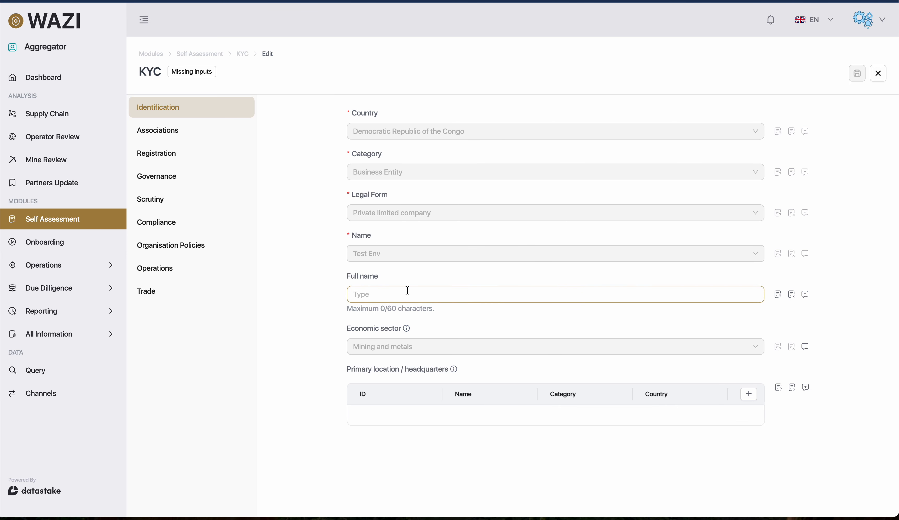
click(406, 292)
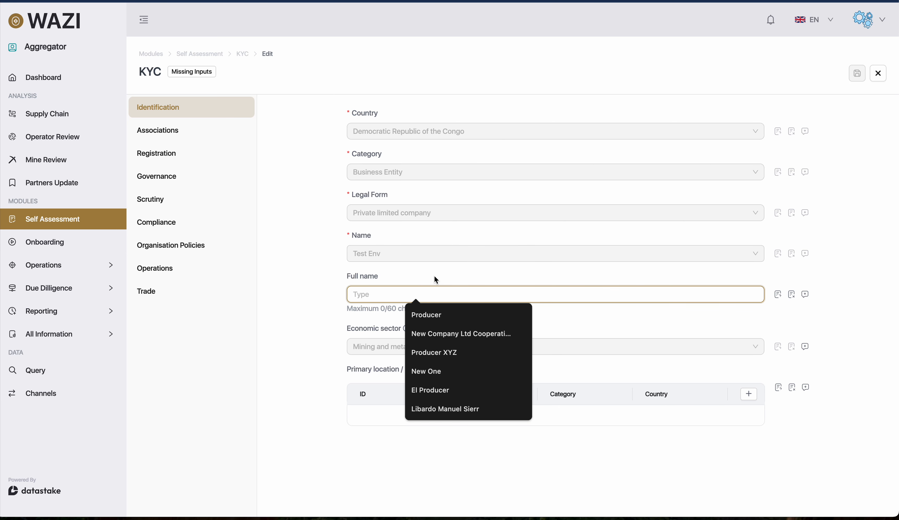
text(Tes)
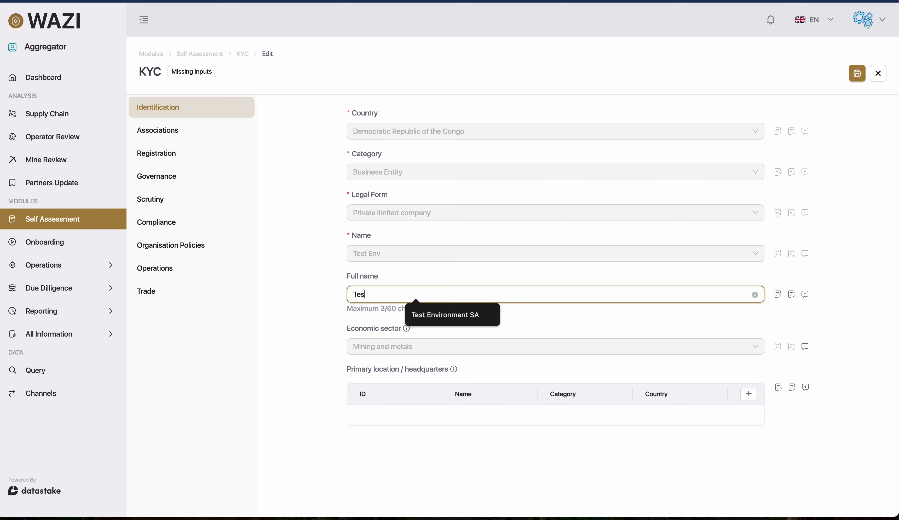
text(t Env Li)
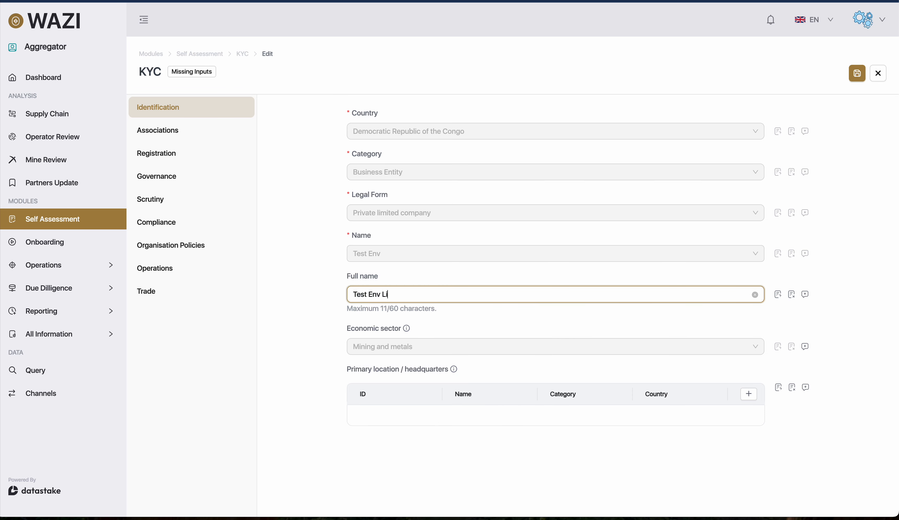
text(tmited)
click(322, 325)
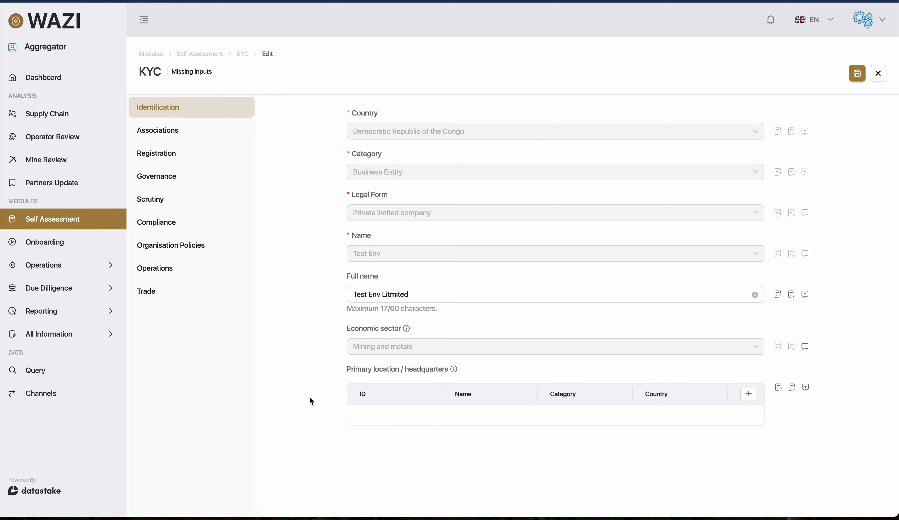
Start adding a primary location / headquarters with the province Sankuru and the territory Kole
click(749, 394)
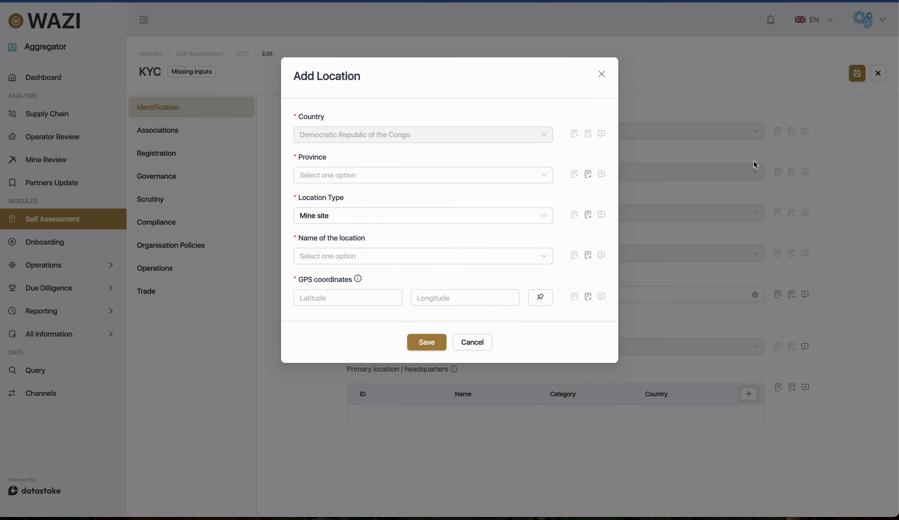
click(357, 173)
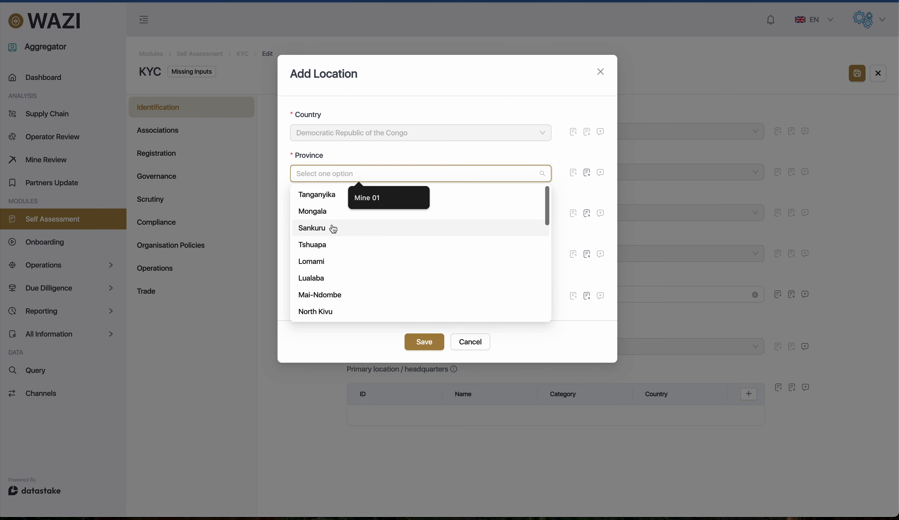
click(334, 229)
click(329, 216)
click(327, 251)
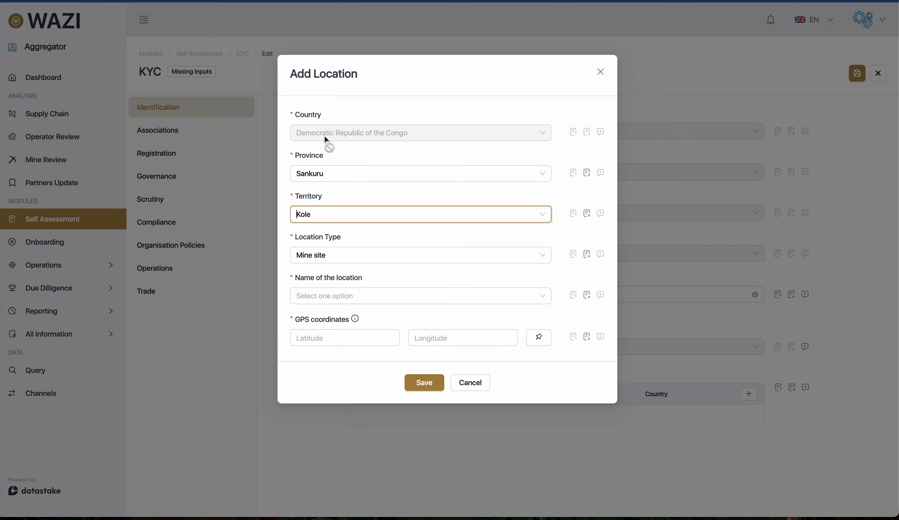
Set the new location's type to Village
drag(295, 115, 352, 116)
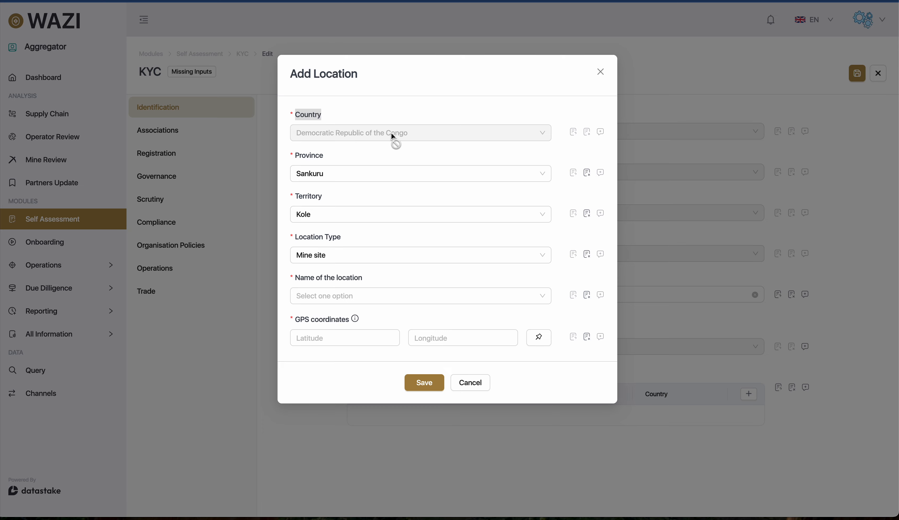
click(357, 158)
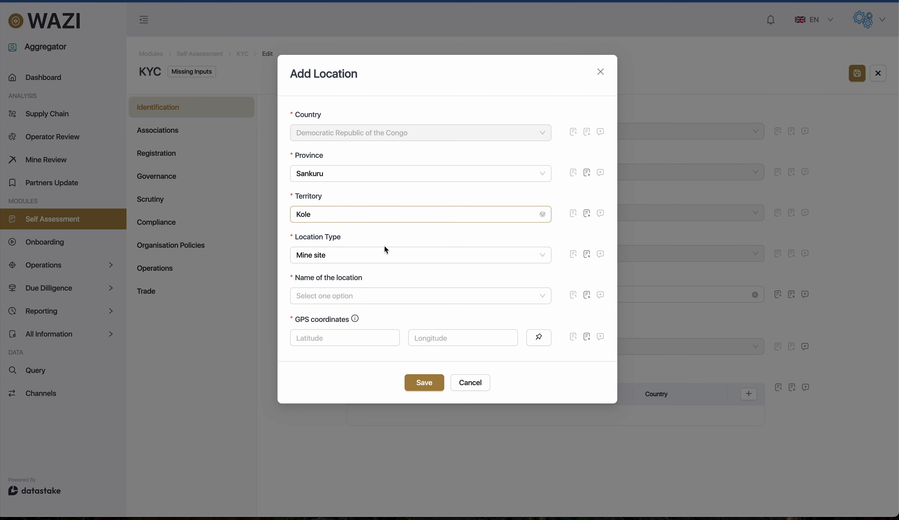
click(326, 255)
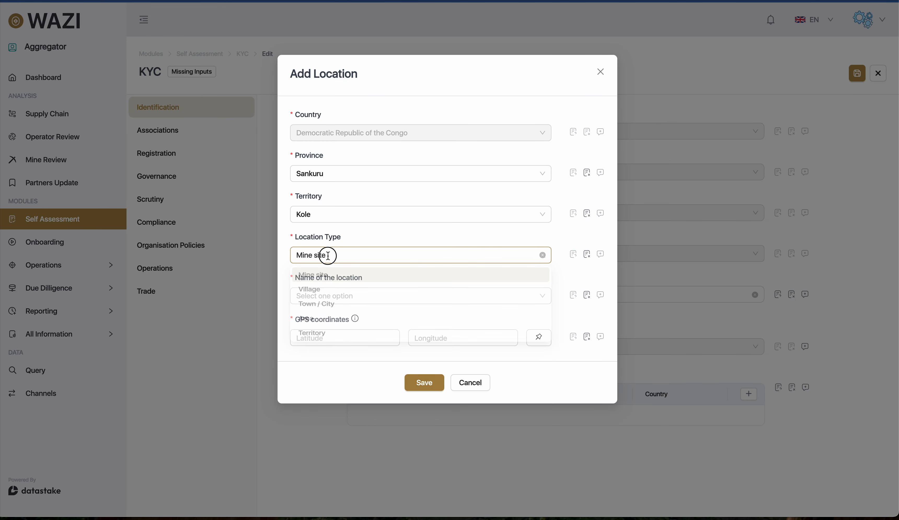
click(332, 298)
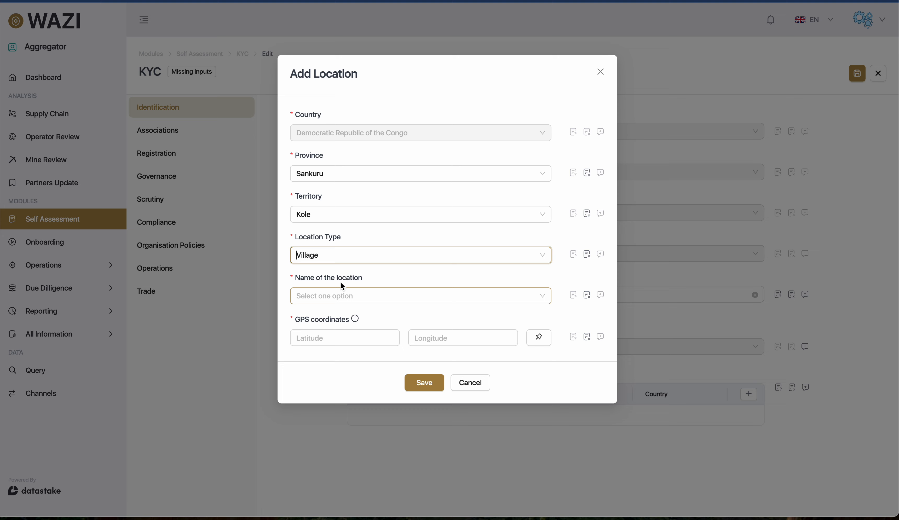
click(341, 253)
click(341, 295)
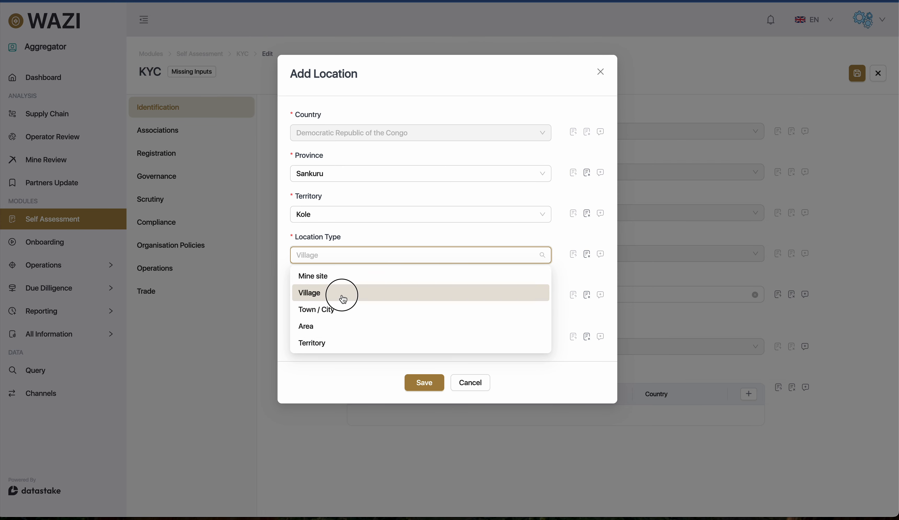
click(343, 296)
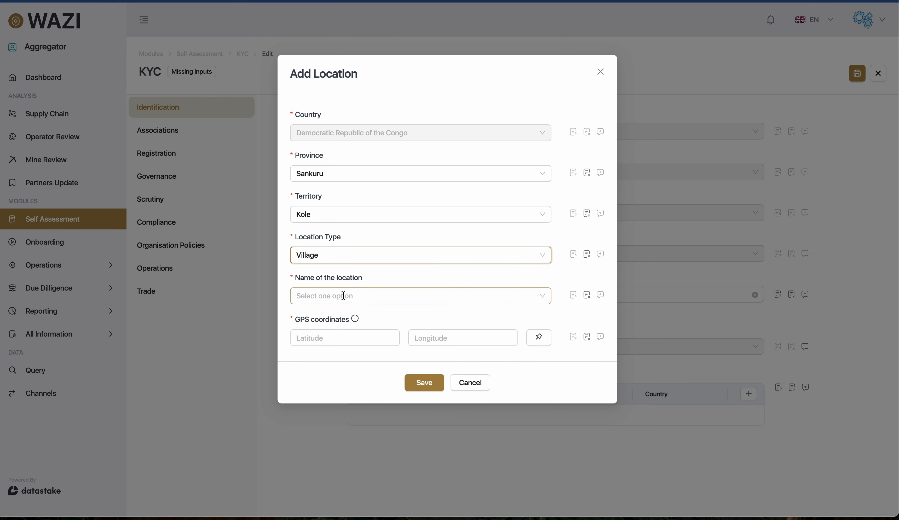
click(373, 281)
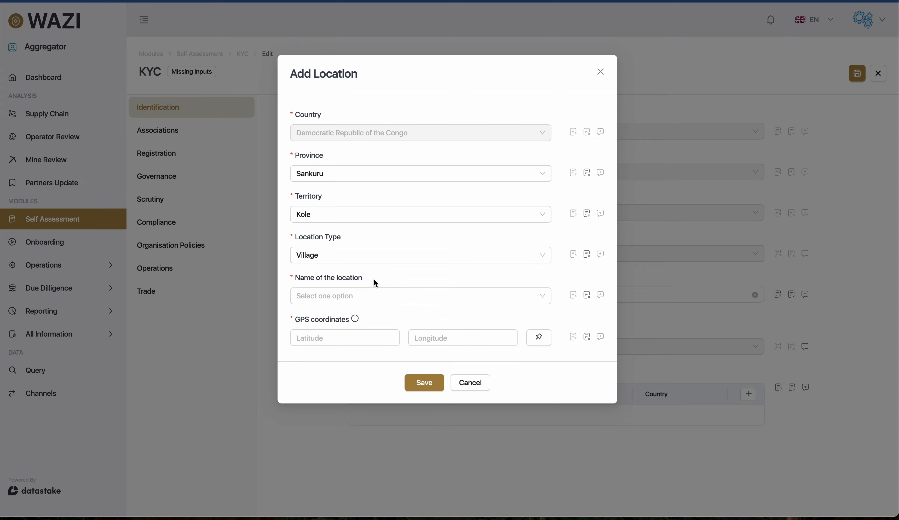
click(413, 294)
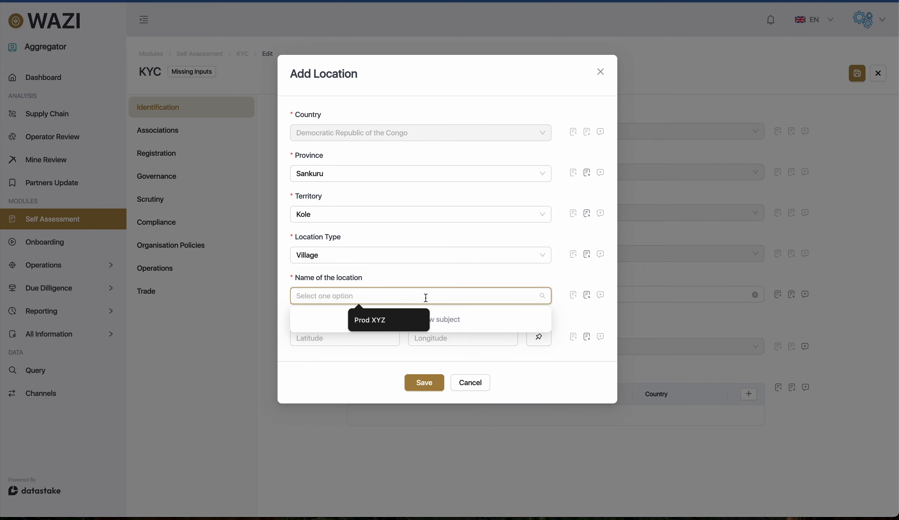
text(d)
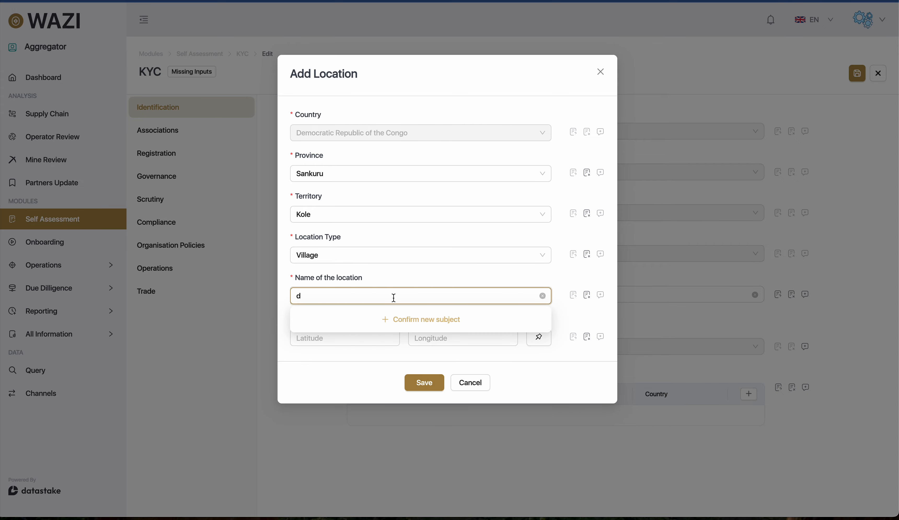
key(BackSpace)
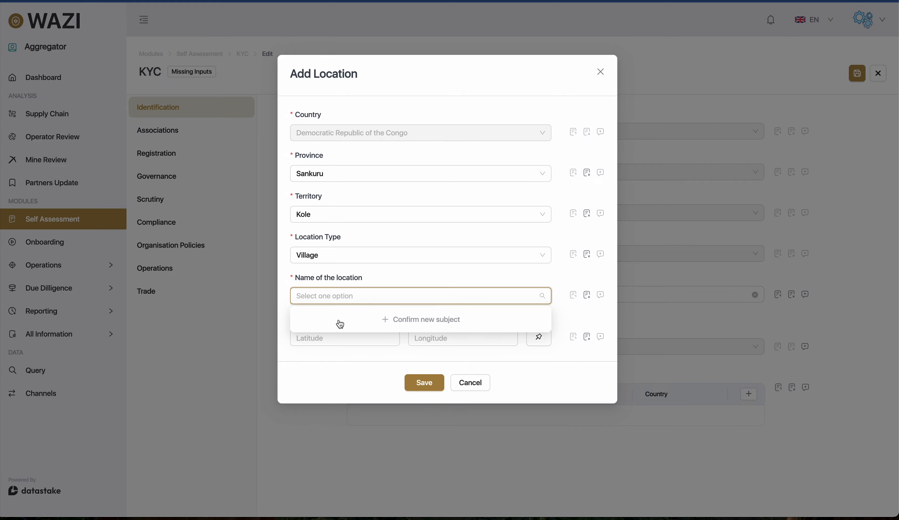
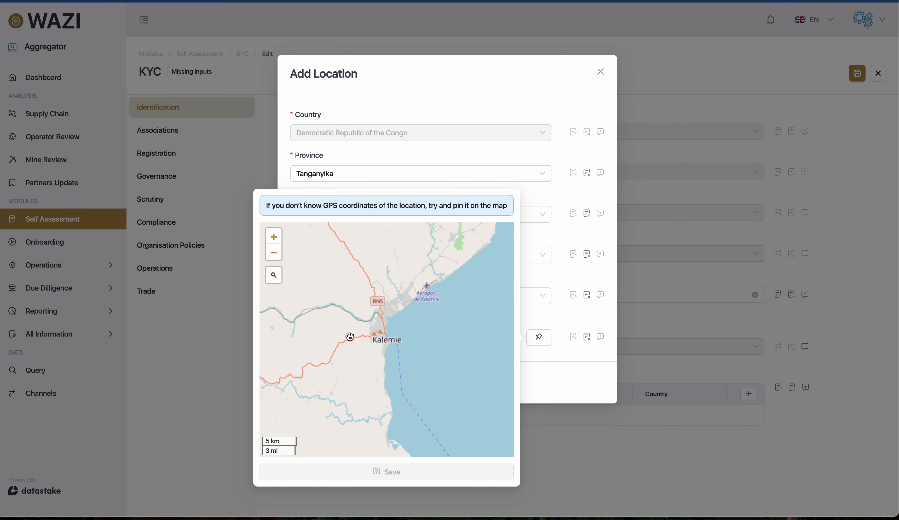
Pin New Village on the map just northwest of Kalemie as its GPS coordinates, and save both the location and the KYC form
drag(349, 336, 357, 338)
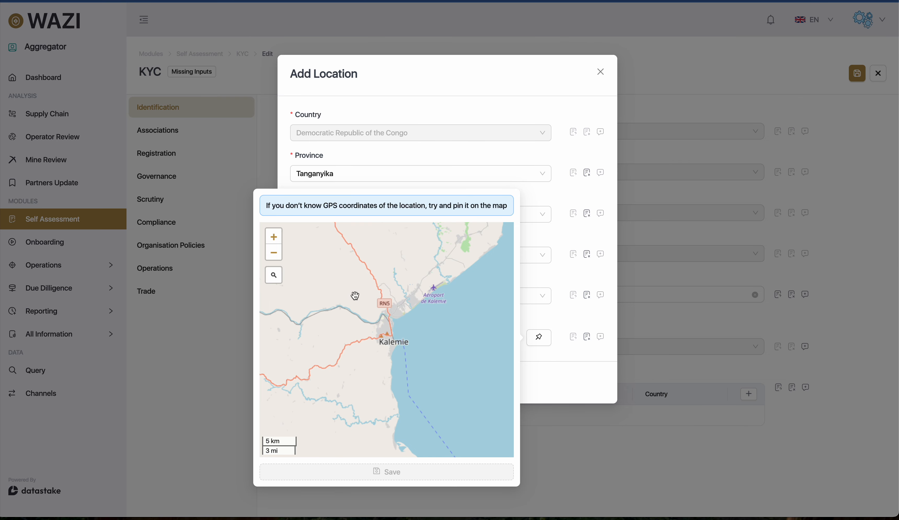
drag(356, 296, 386, 340)
click(387, 345)
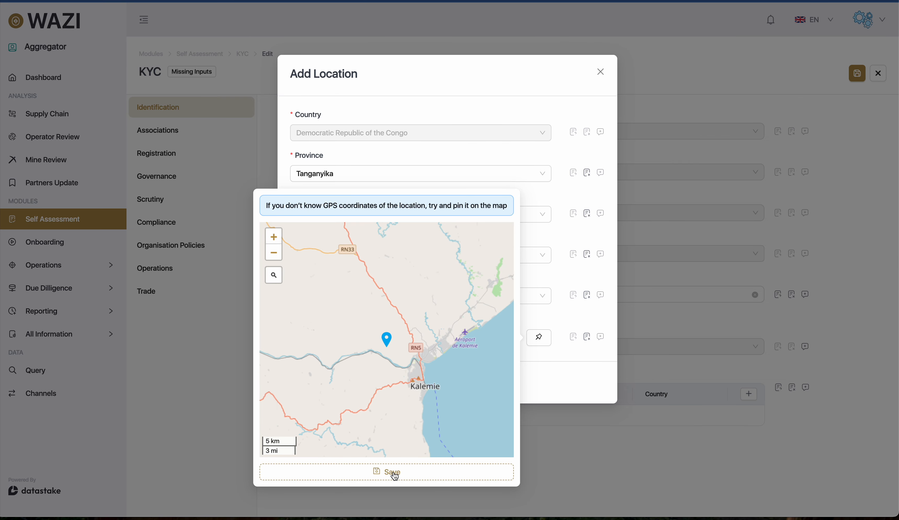
drag(425, 355, 389, 340)
click(346, 467)
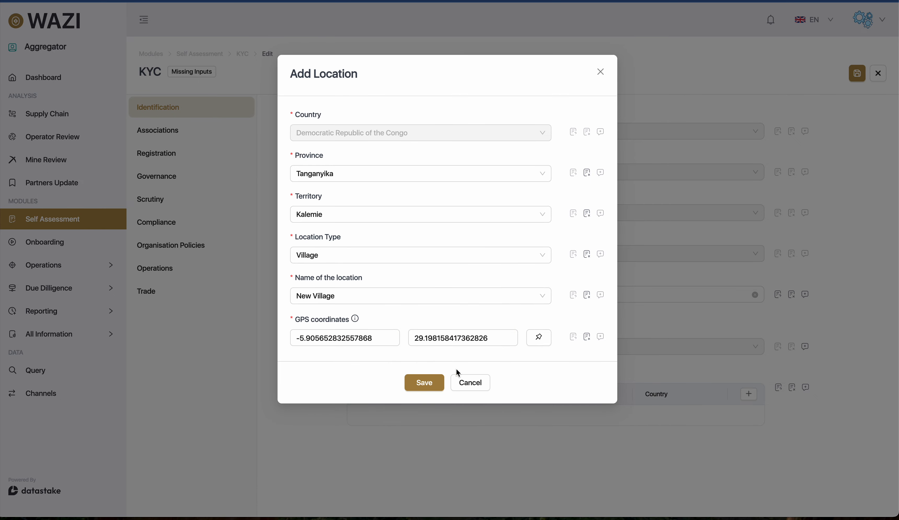
click(424, 383)
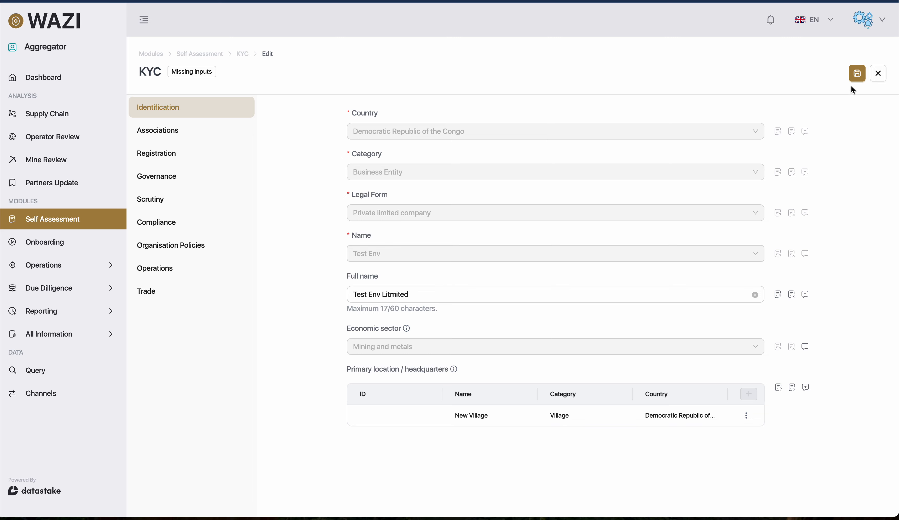
click(857, 74)
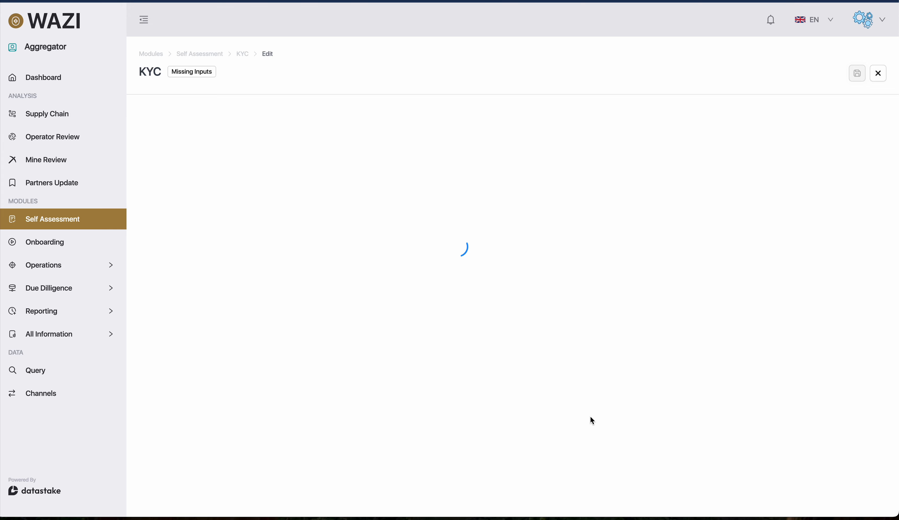
Examine the ID and name of the saved entry in the Primary location / headquarters table
drag(356, 414, 530, 416)
click(371, 417)
click(498, 419)
drag(453, 416, 526, 424)
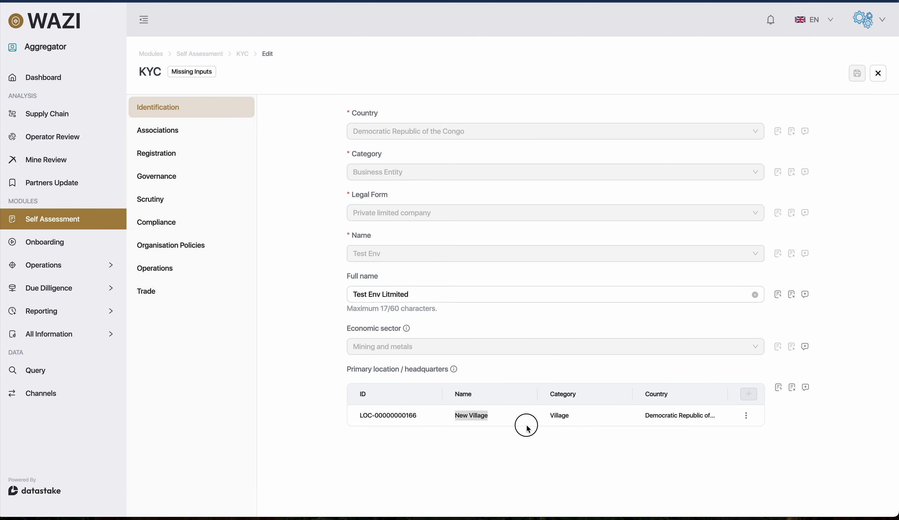
click(477, 423)
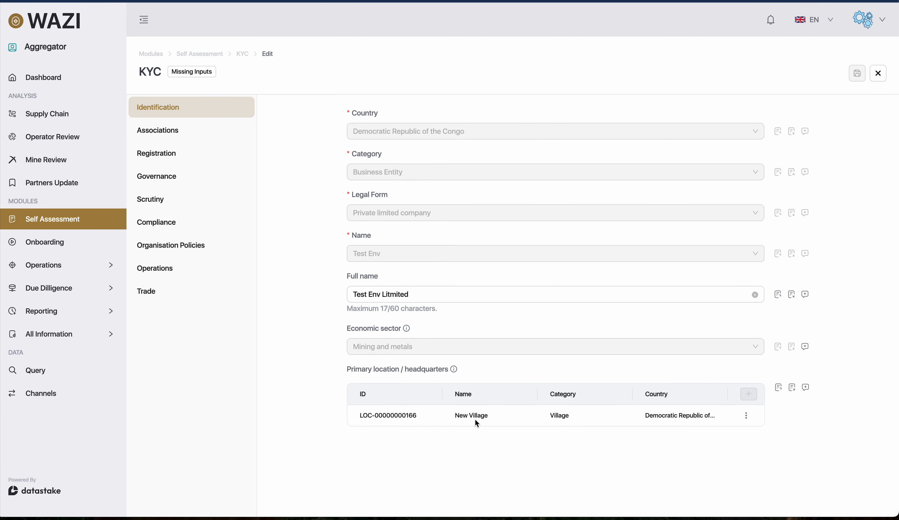
Find New Village in the organisation's own Locations data and examine its details and edit form
click(55, 336)
click(45, 381)
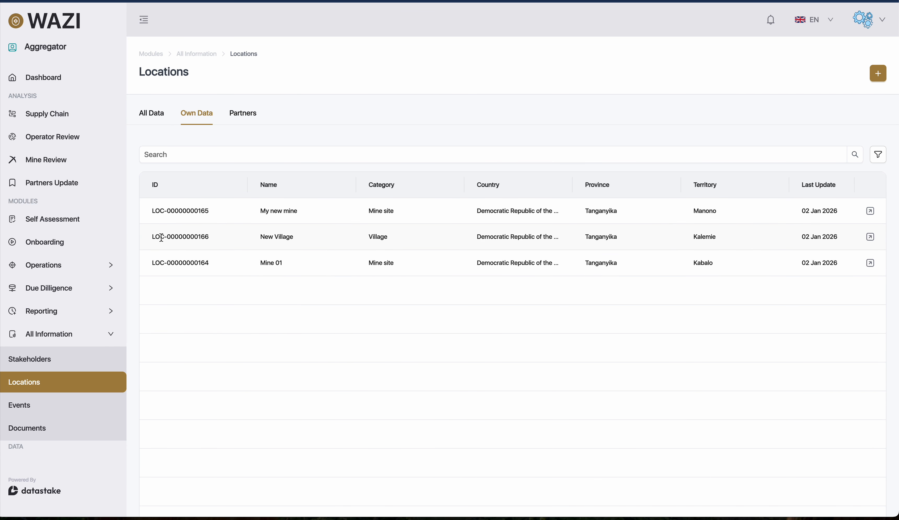
drag(146, 237, 677, 246)
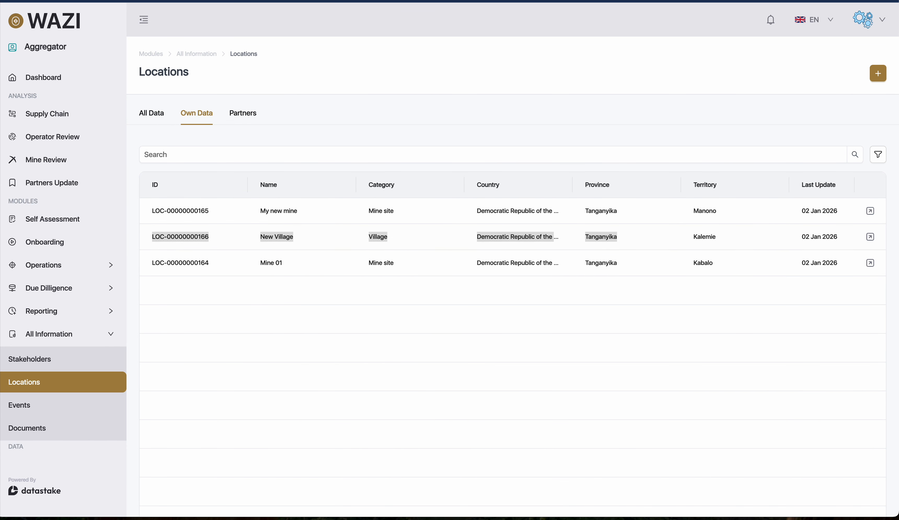
click(870, 237)
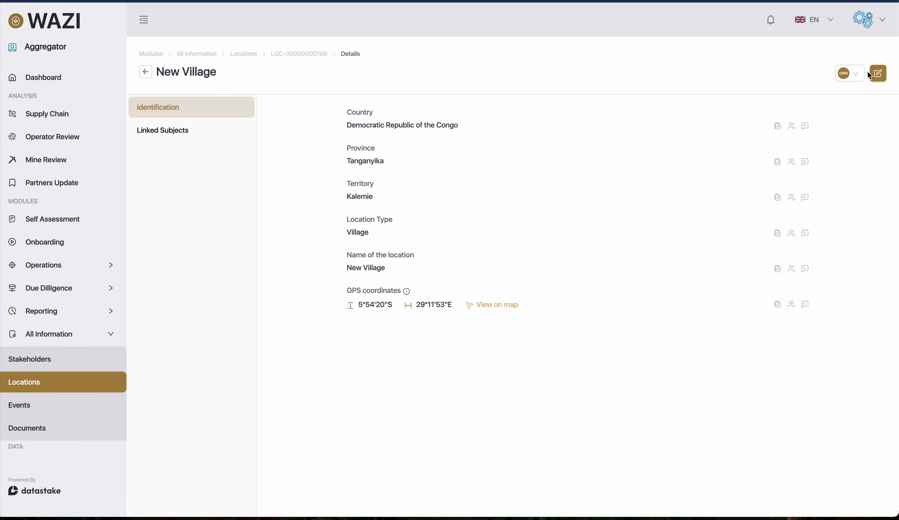
click(878, 74)
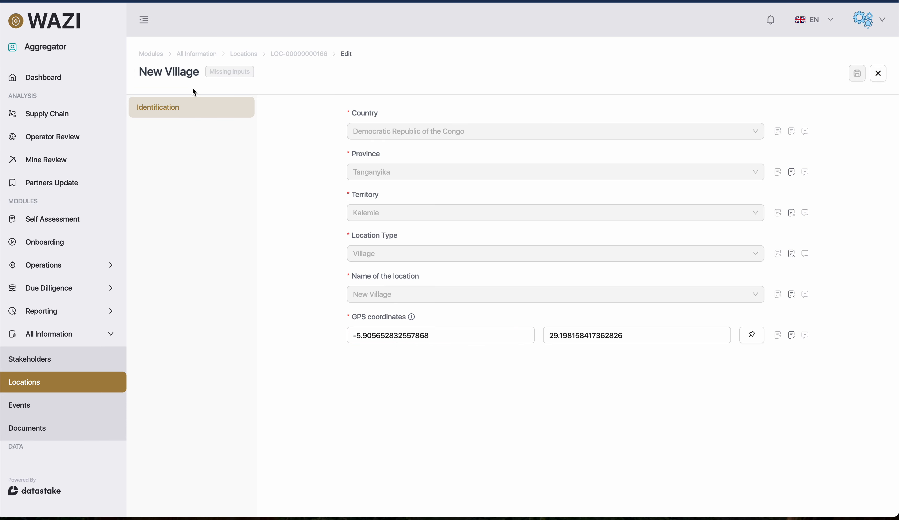
triple_click(153, 74)
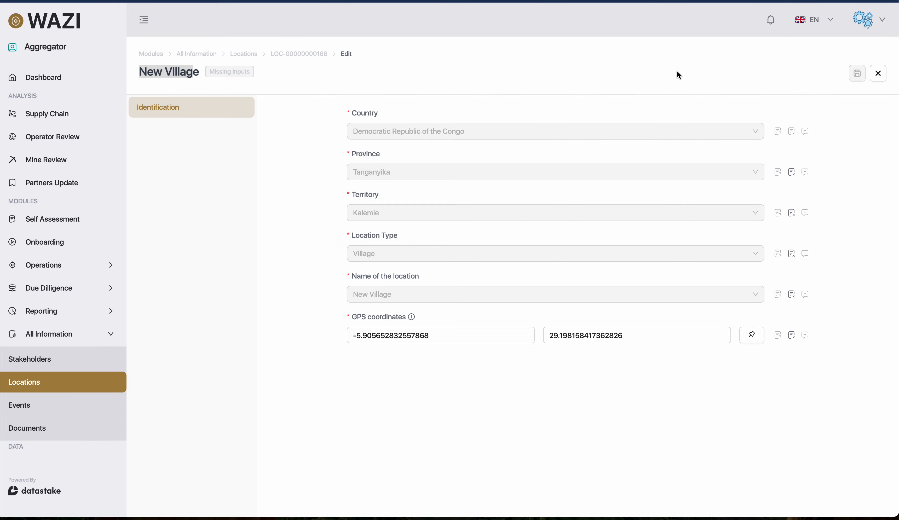
click(877, 73)
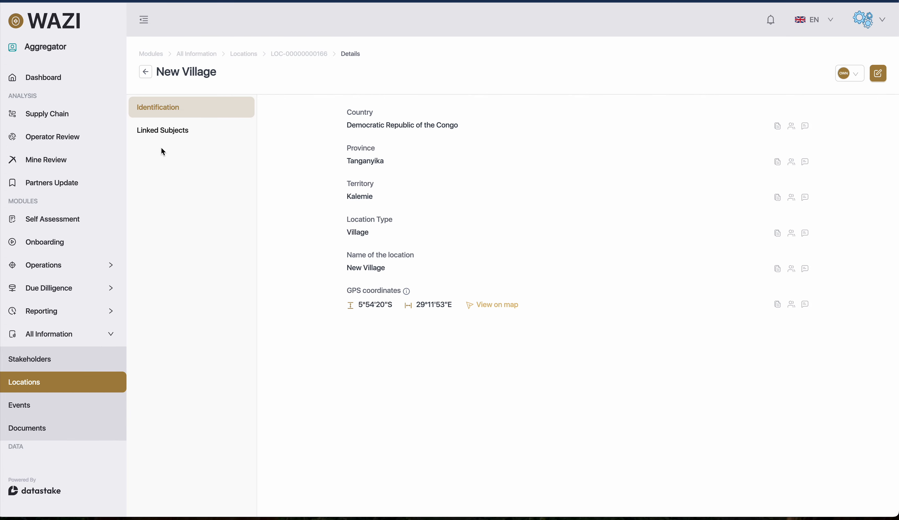
Reopen Test Env's KYC for editing and, under Associations, answer Yes for both shareholders and other direct beneficiaries
click(47, 221)
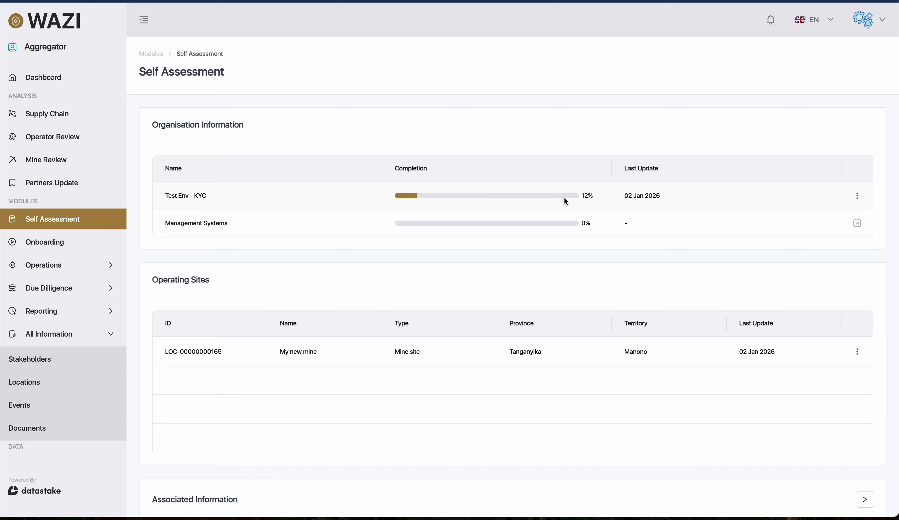
click(858, 196)
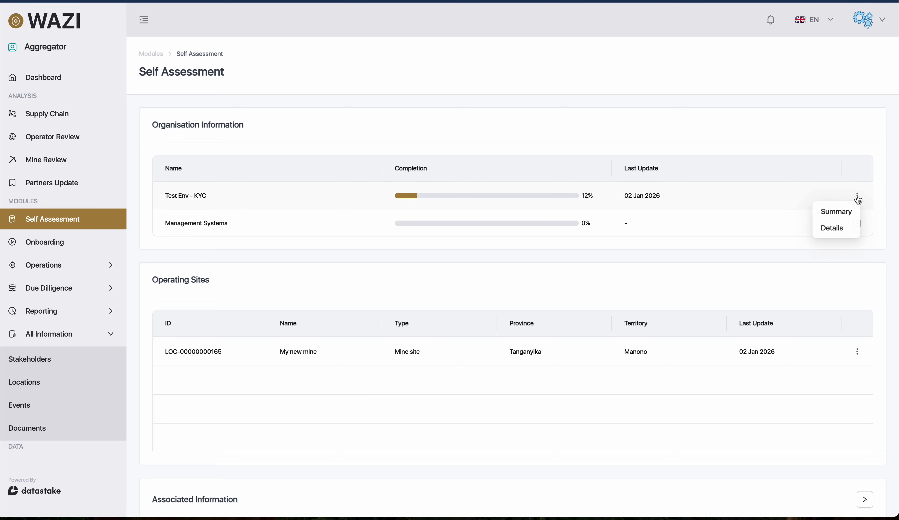
click(832, 229)
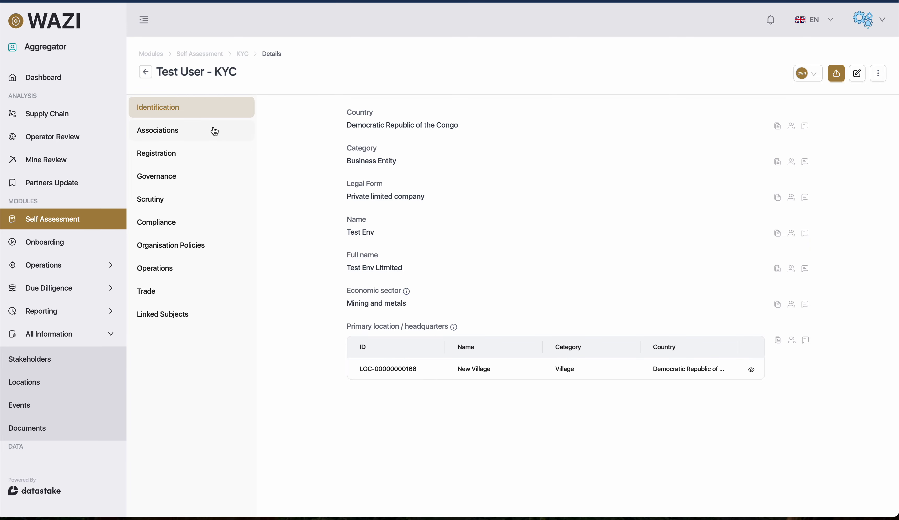
click(204, 133)
click(857, 73)
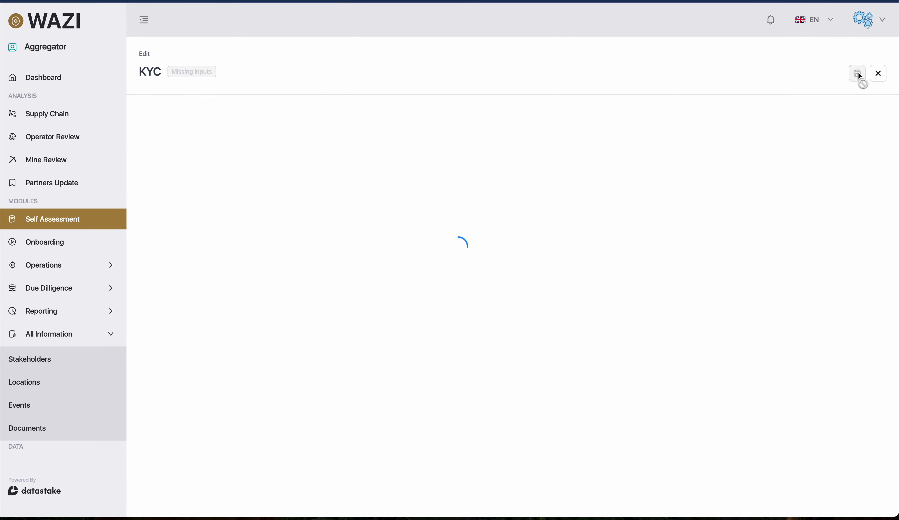
click(482, 132)
click(469, 152)
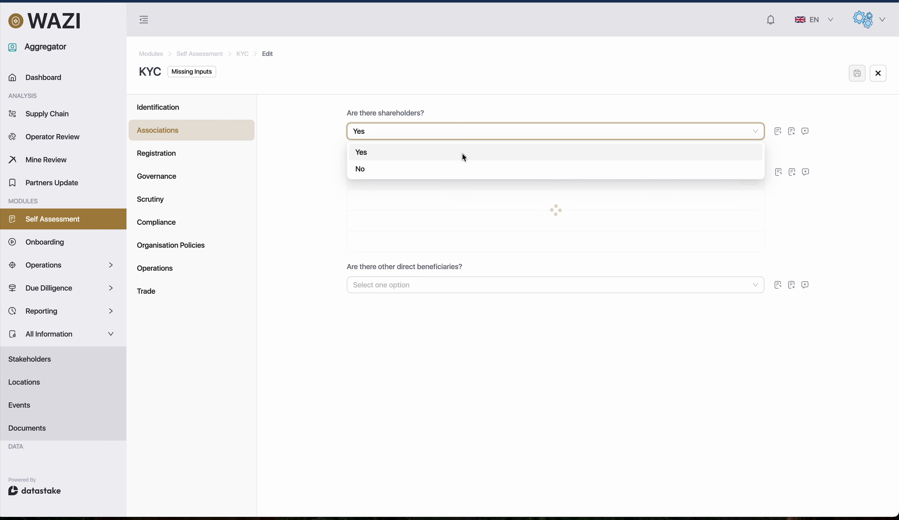
click(411, 285)
click(417, 306)
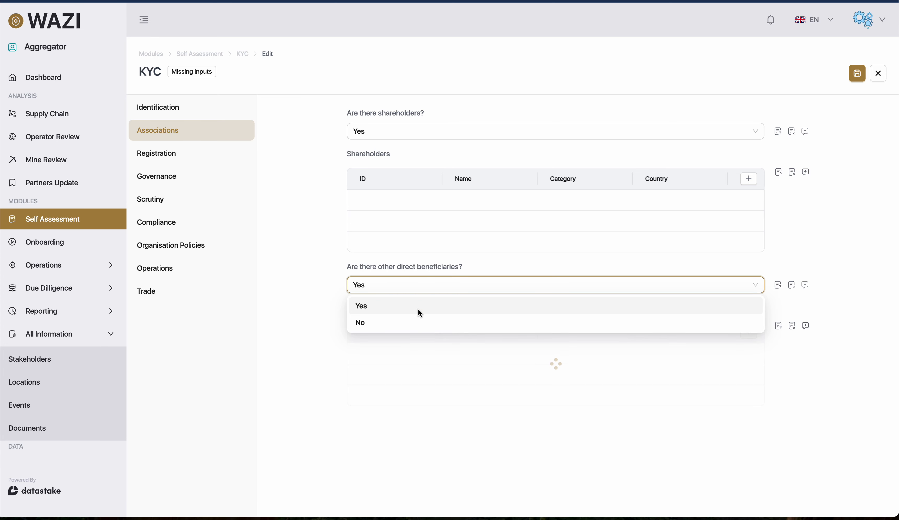
In the Registration section, set the registration date to 06 Jan 2026 and mark the organisation as currently active
click(191, 153)
click(440, 135)
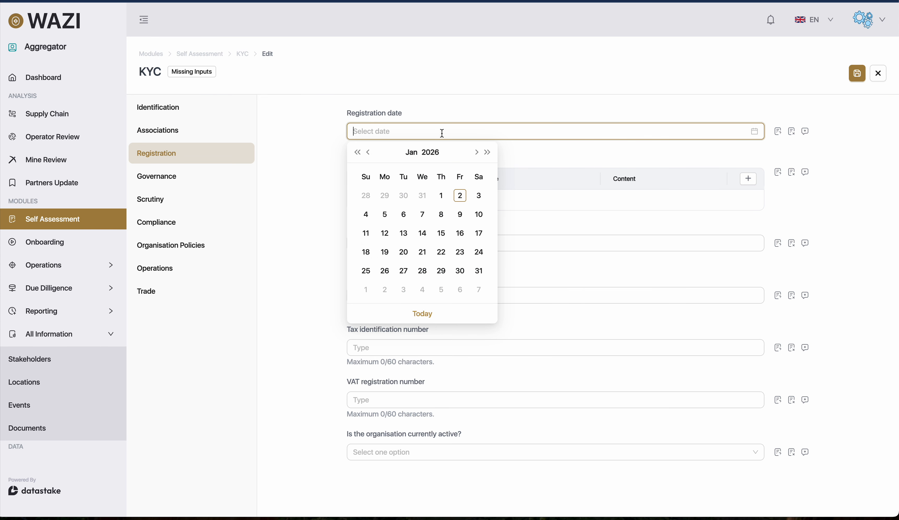
click(404, 216)
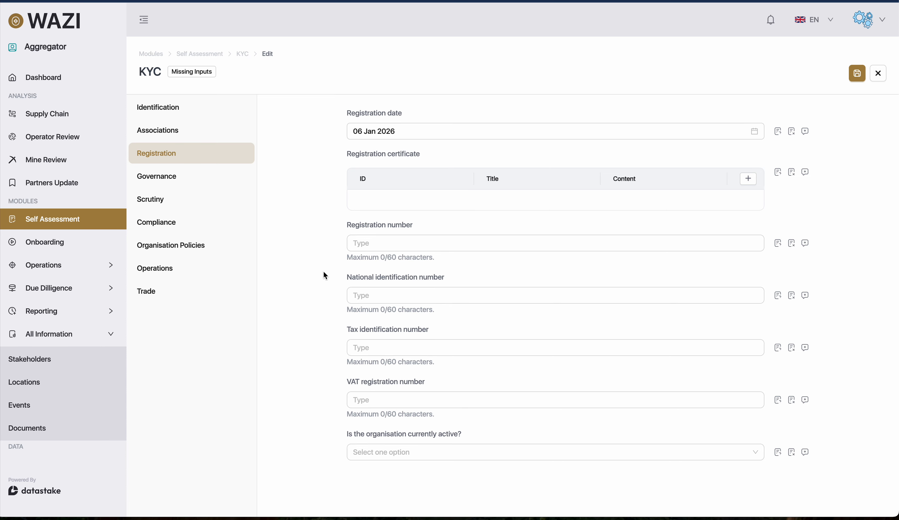
click(445, 457)
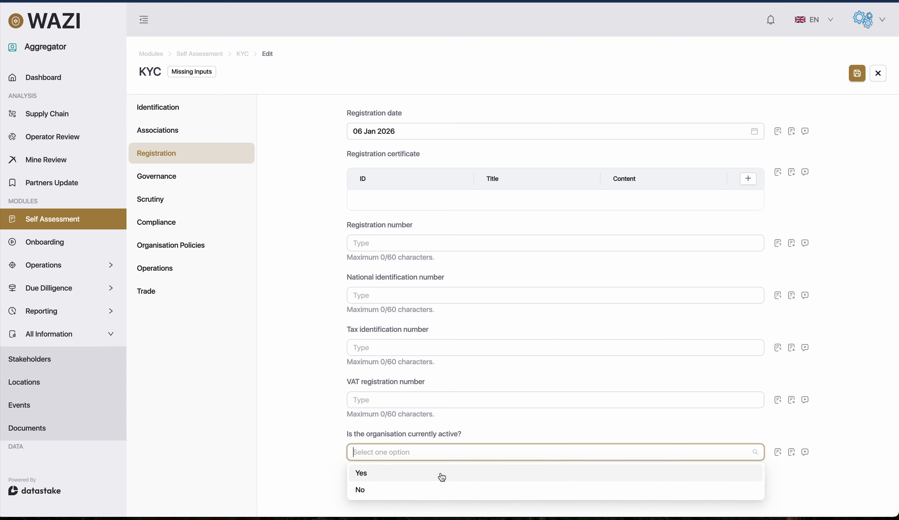
click(440, 475)
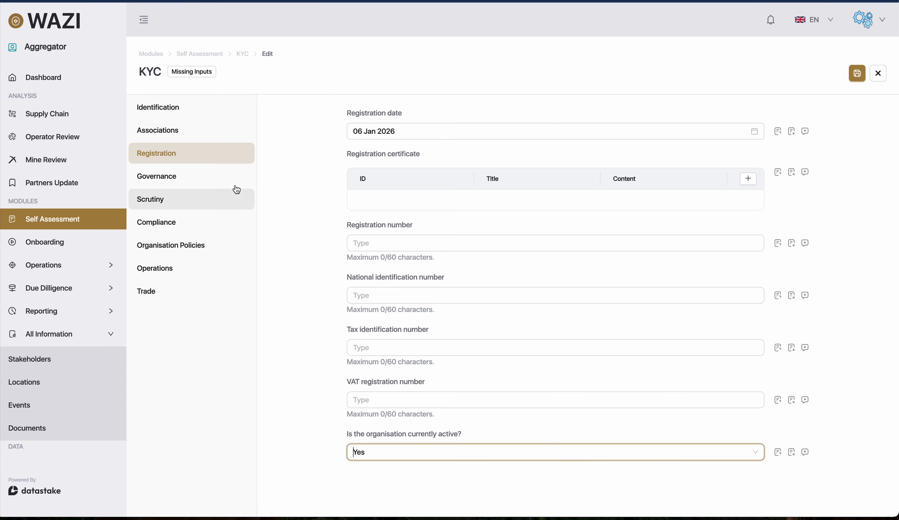
In the Governance section, answer Yes for both the management structure and supervision by a board
click(229, 179)
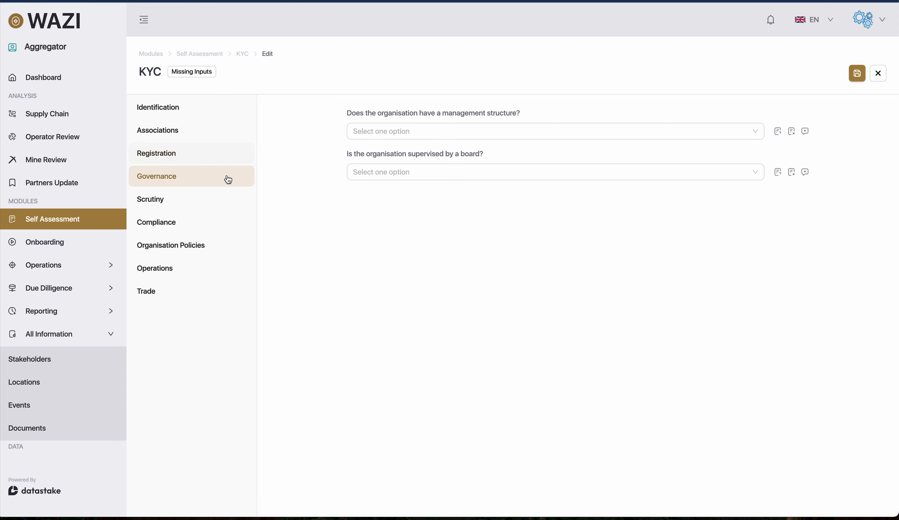
click(213, 158)
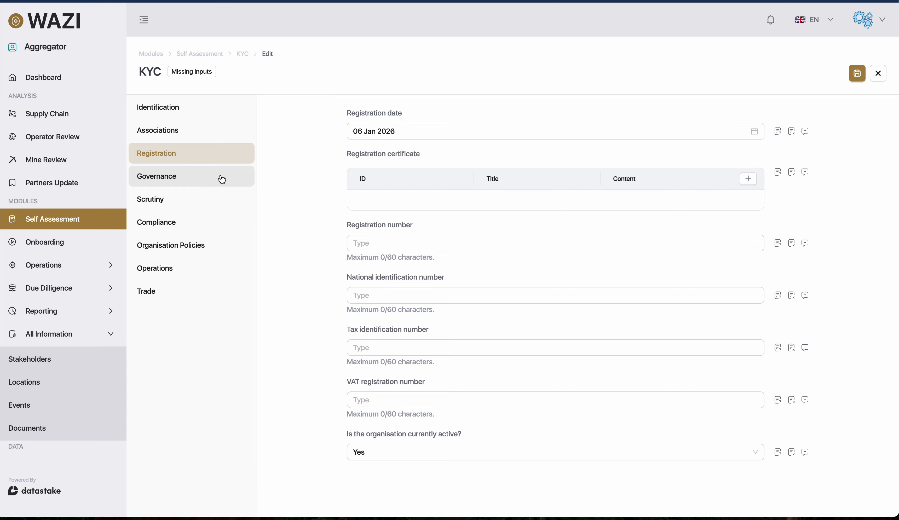
click(222, 179)
click(383, 132)
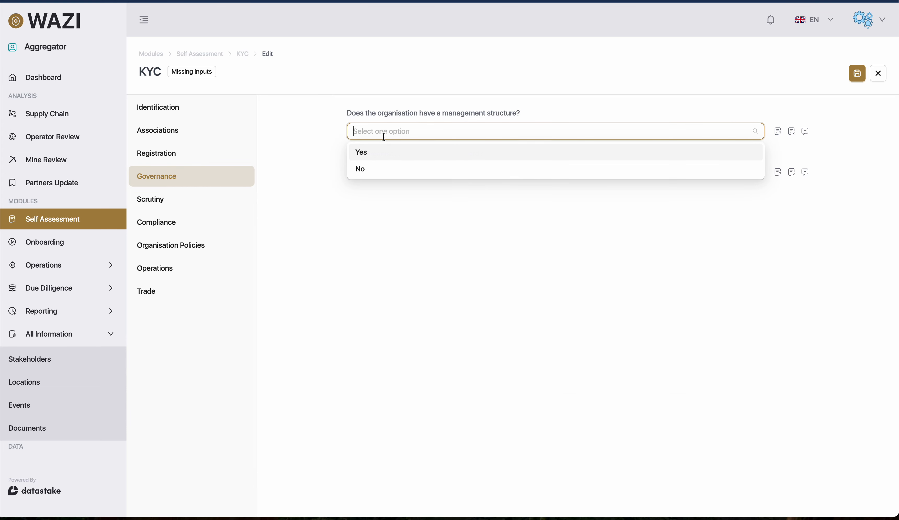
click(391, 158)
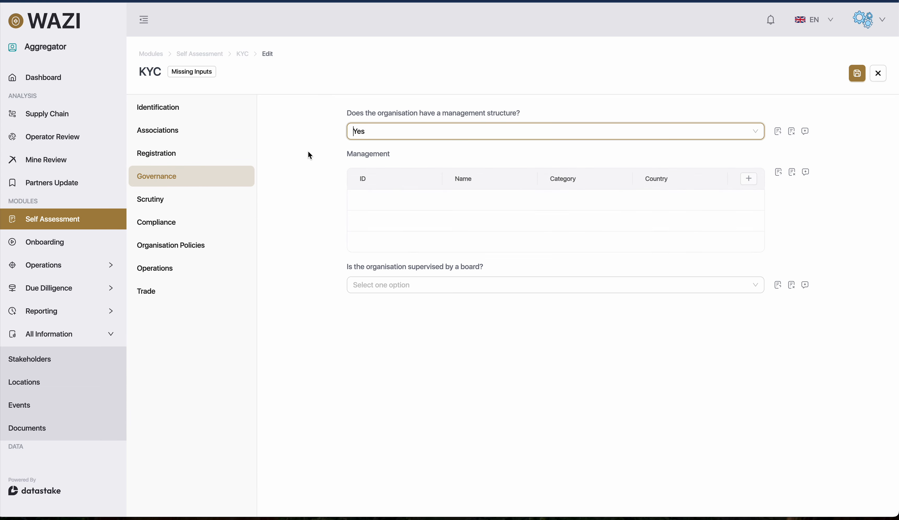
click(371, 286)
click(374, 315)
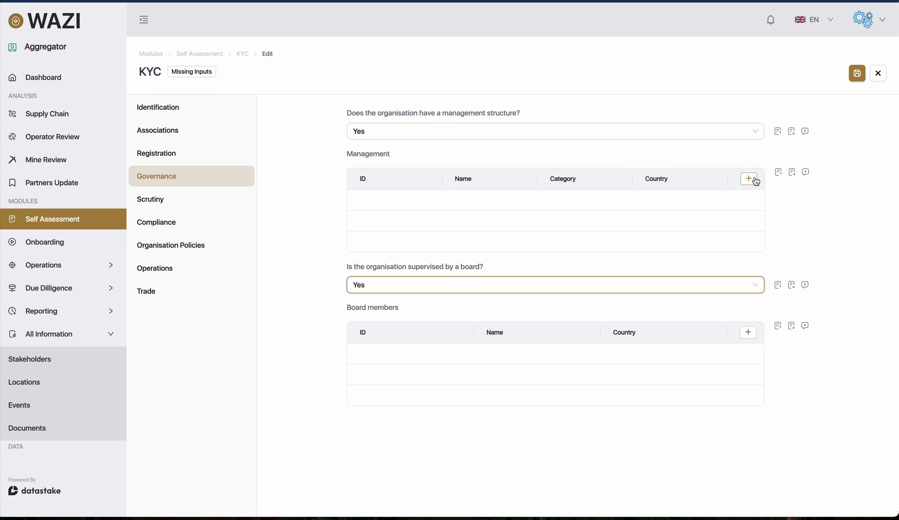
Open the form for adding a manager in the Governance section and close it without adding anyone
click(747, 179)
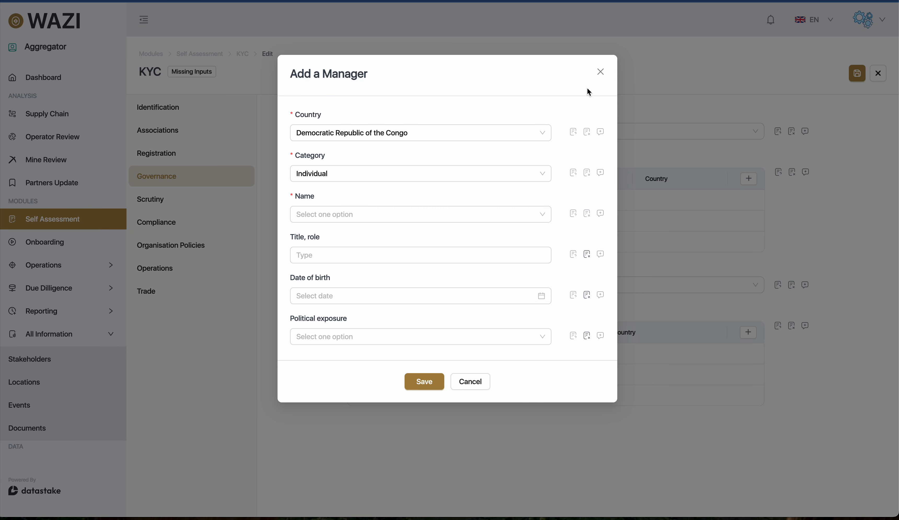
click(601, 72)
In the Scrutiny section, answer Yes for dispute or litigation and choose Conflict minerals association and Accusations of corruption as the polemical track-record
click(215, 201)
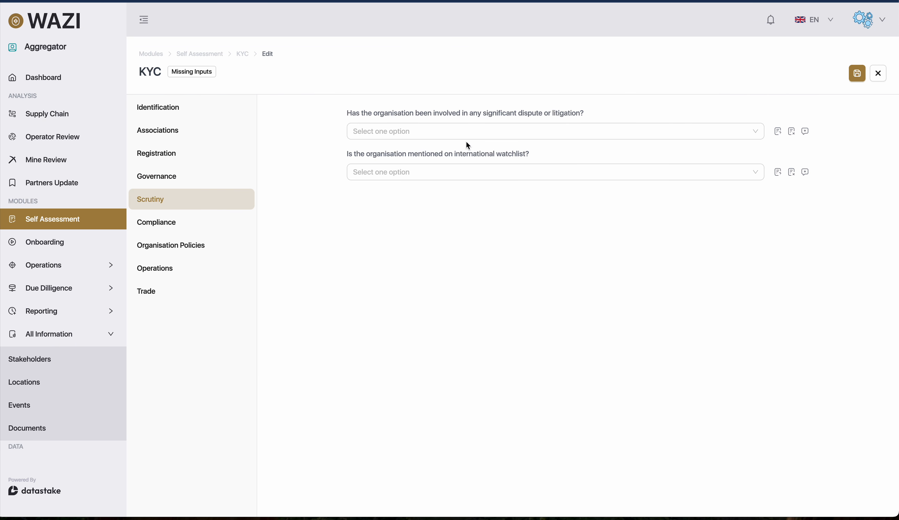
click(471, 132)
click(464, 153)
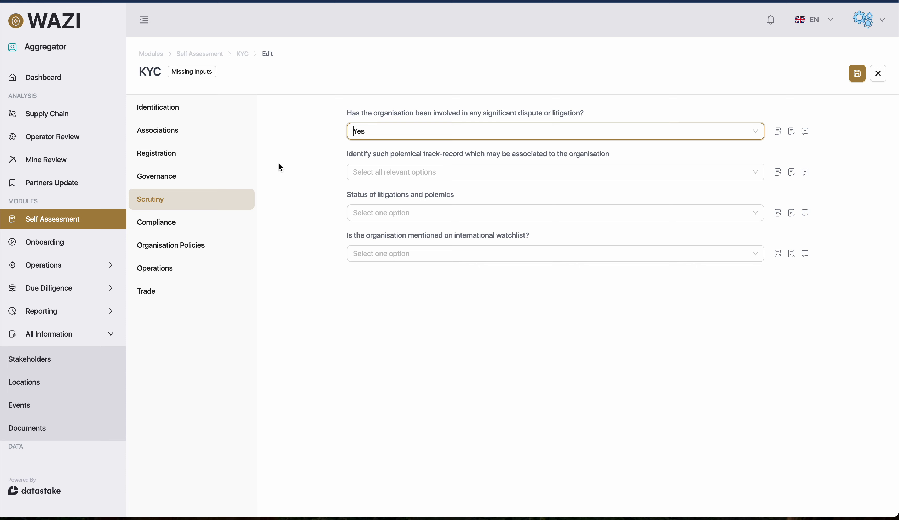
click(372, 173)
click(383, 195)
click(384, 228)
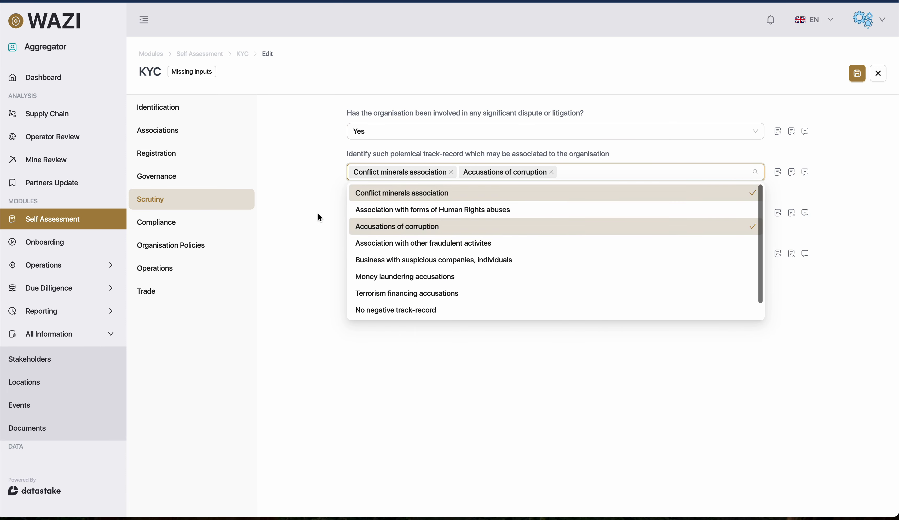
click(313, 184)
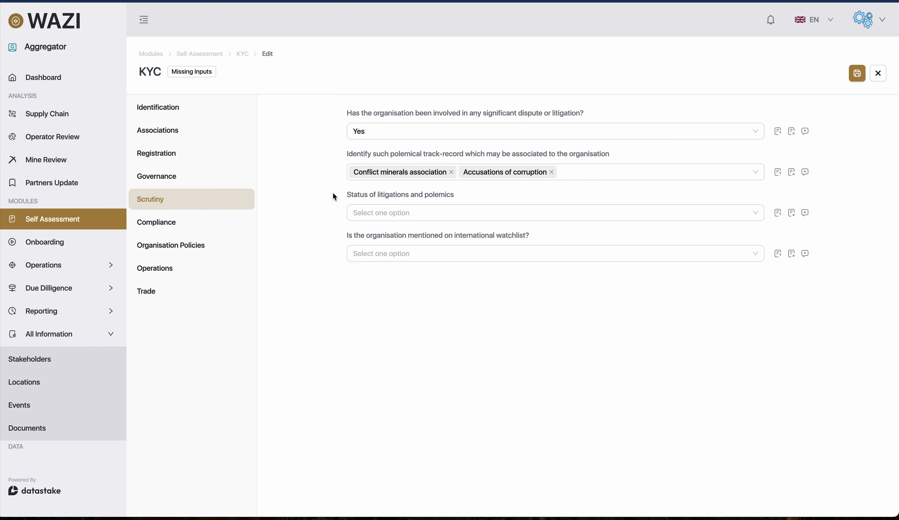
click(586, 173)
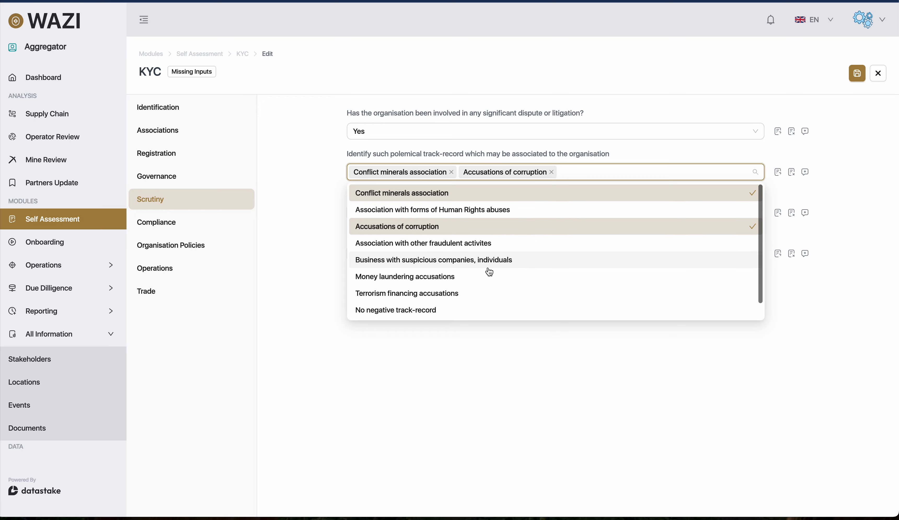
click(328, 196)
Set the status of litigations and polemics to Concluded and answer Yes for mention on an international watchlist
click(400, 215)
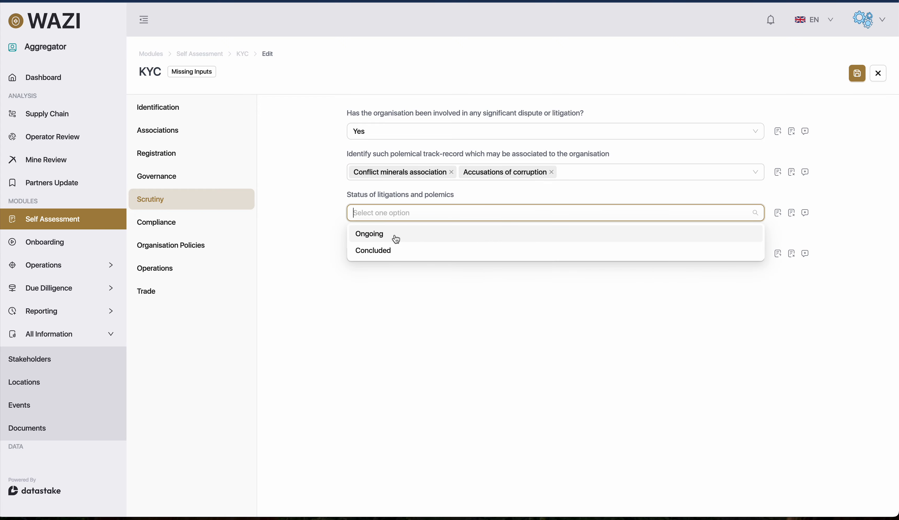
click(396, 238)
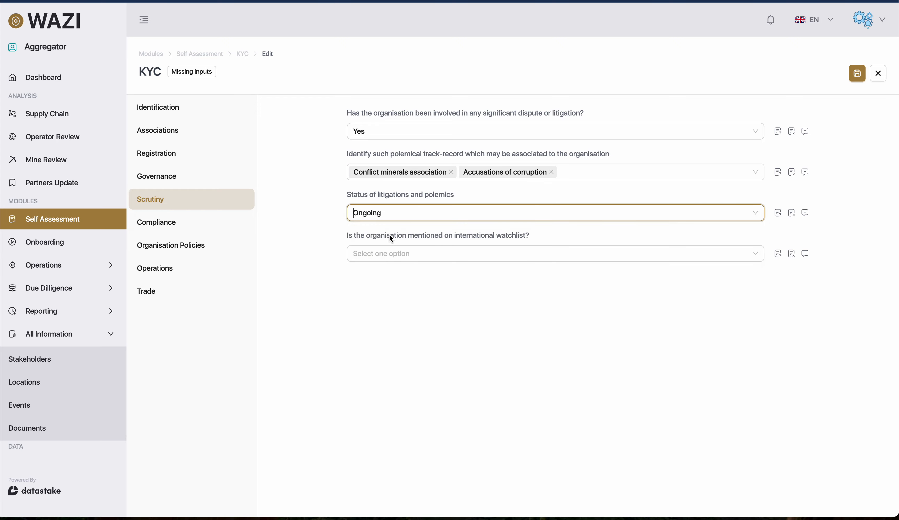
click(391, 211)
click(385, 249)
click(375, 254)
click(387, 276)
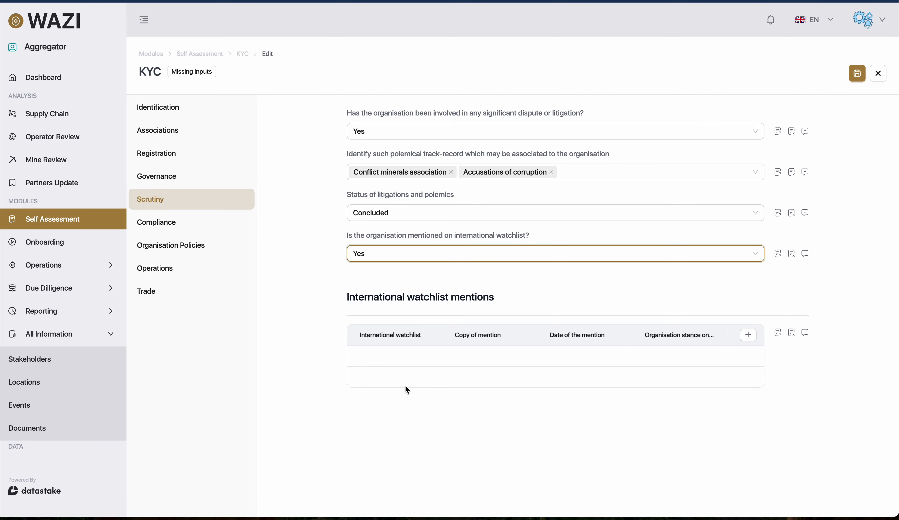
Examine the watchlist mention form and the fields of the Compliance, Organisation Policies, Operations and Trade sections
click(756, 339)
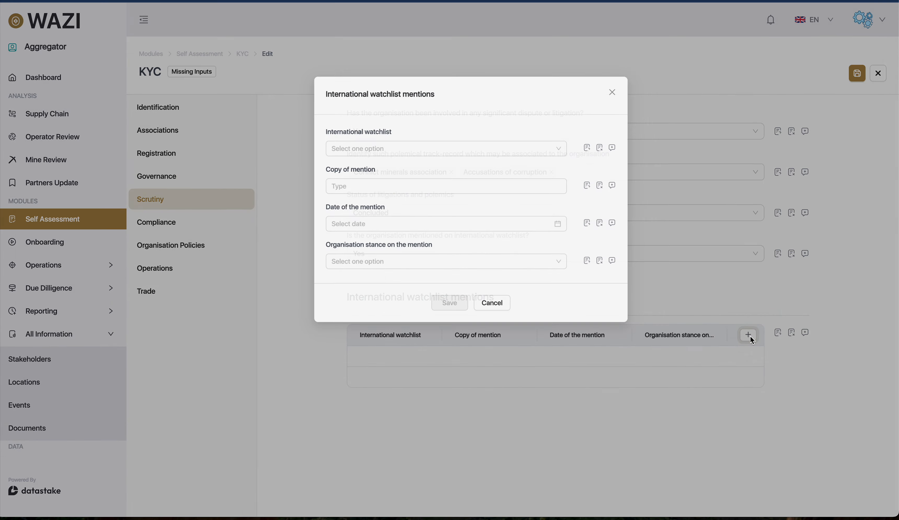
click(603, 75)
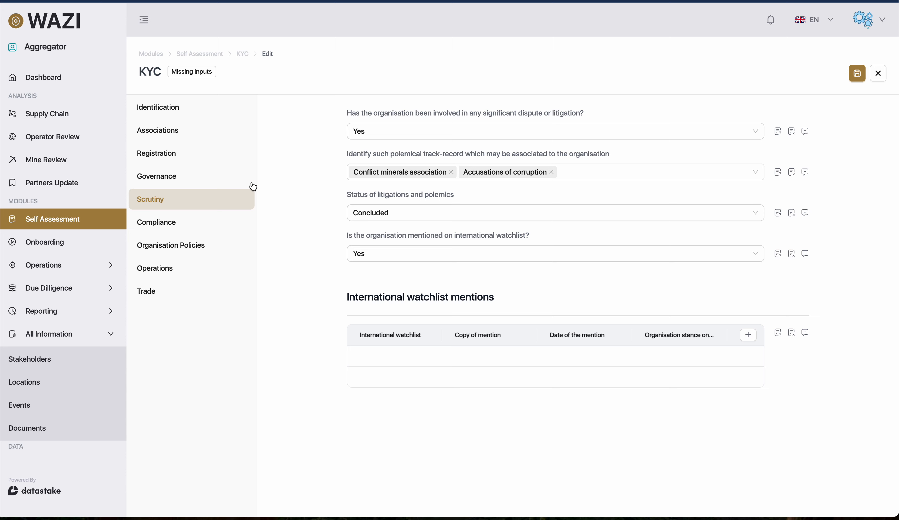
click(214, 229)
scroll(296, 179, down, 1)
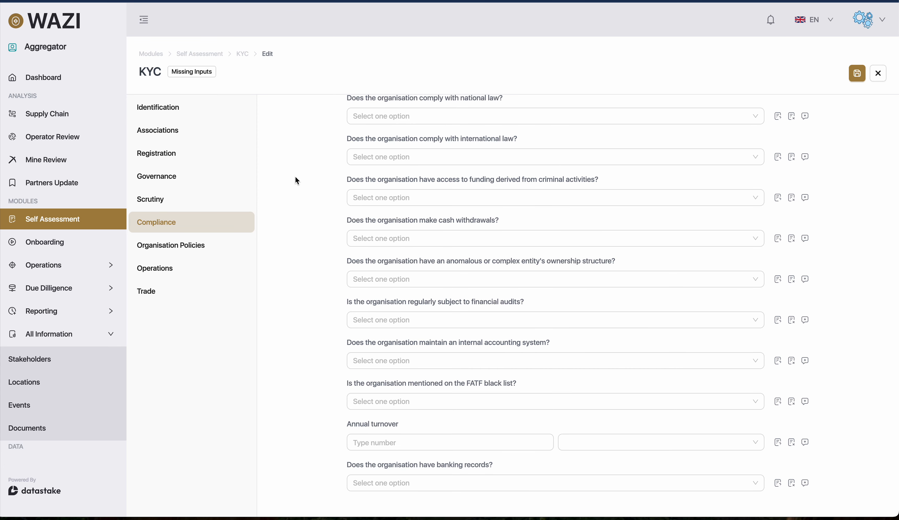
click(384, 115)
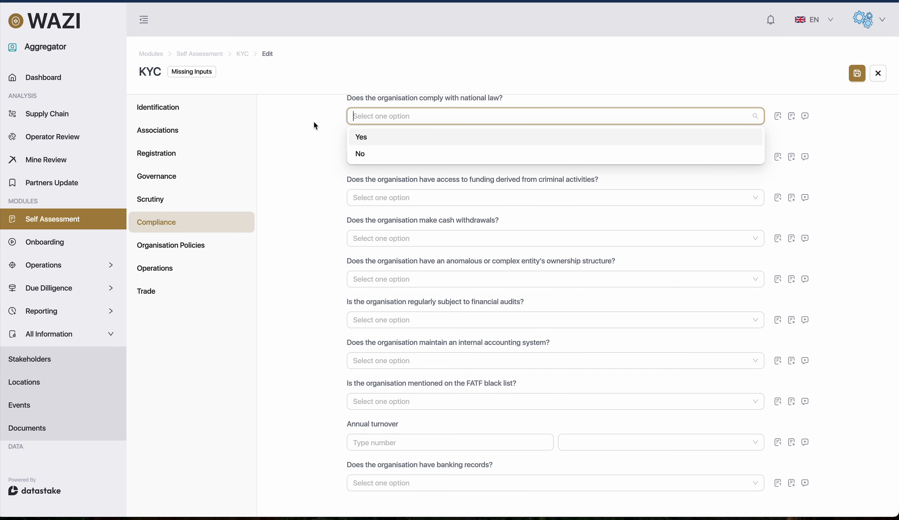
click(306, 167)
scroll(306, 165, up, 1)
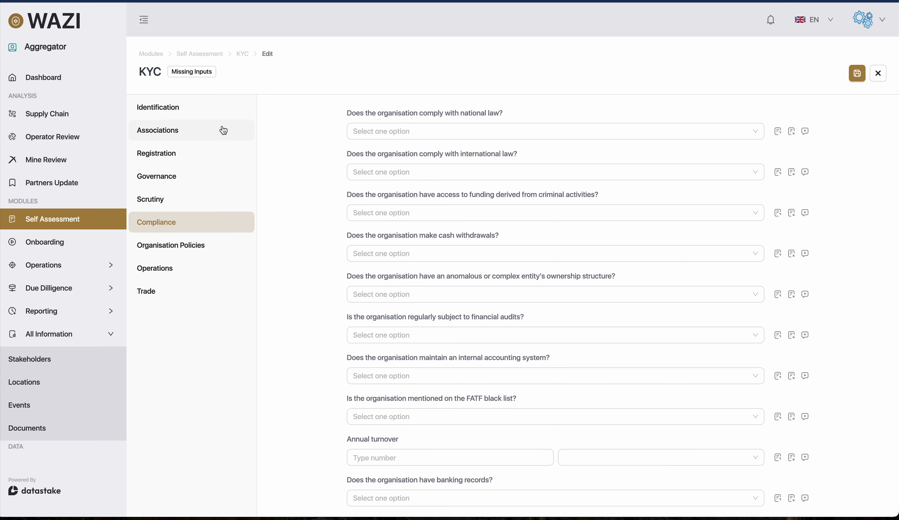
drag(135, 103, 234, 231)
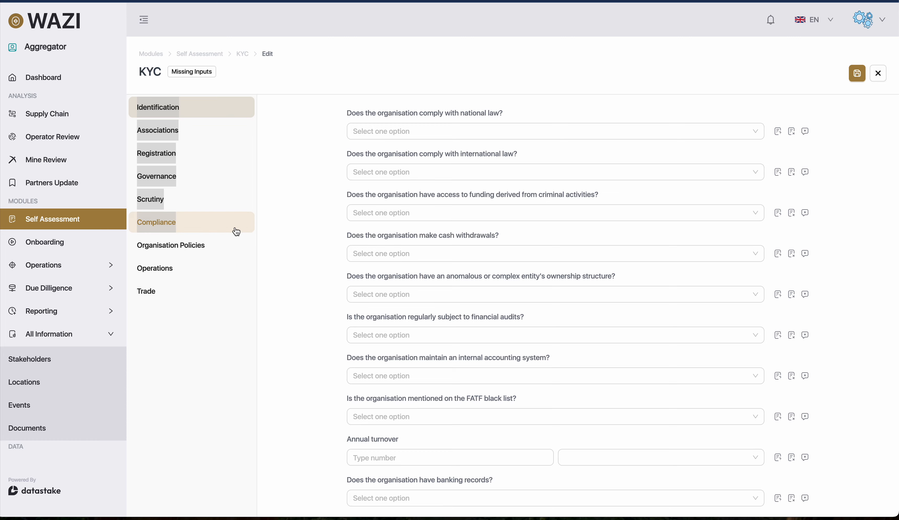
click(289, 213)
click(206, 250)
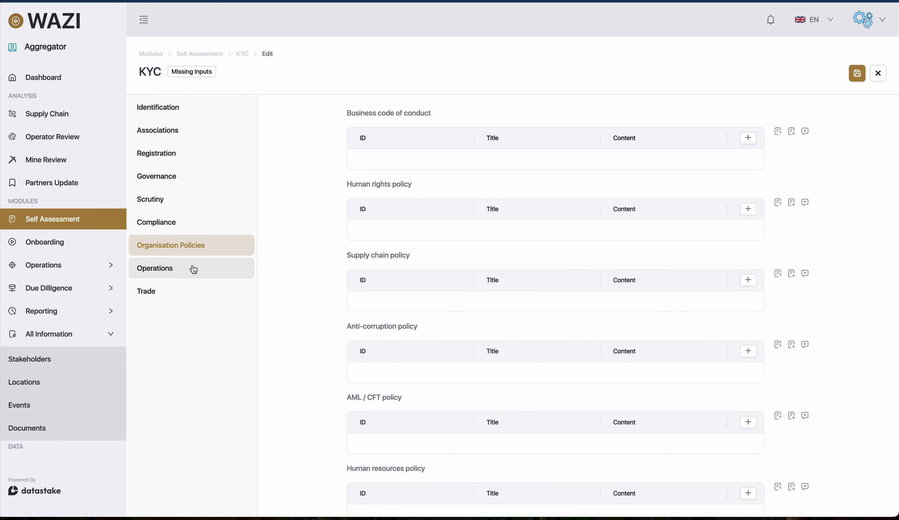
click(193, 269)
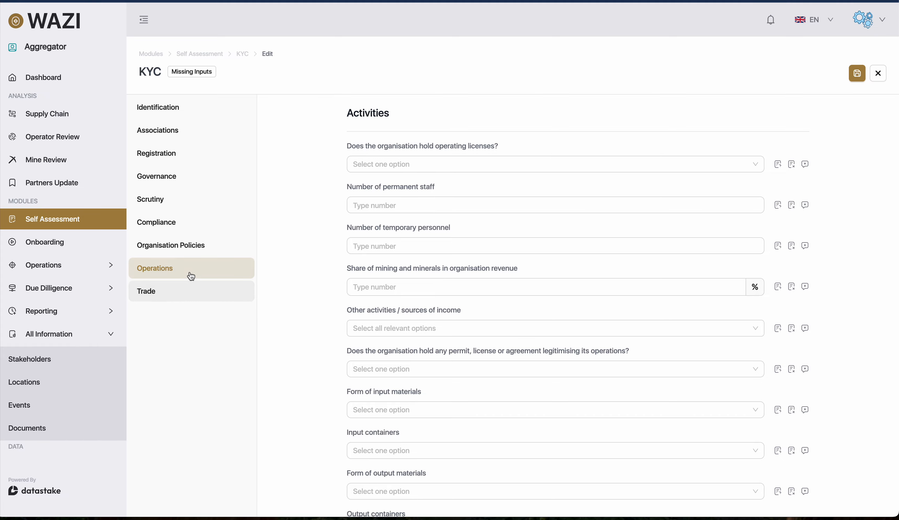
click(195, 291)
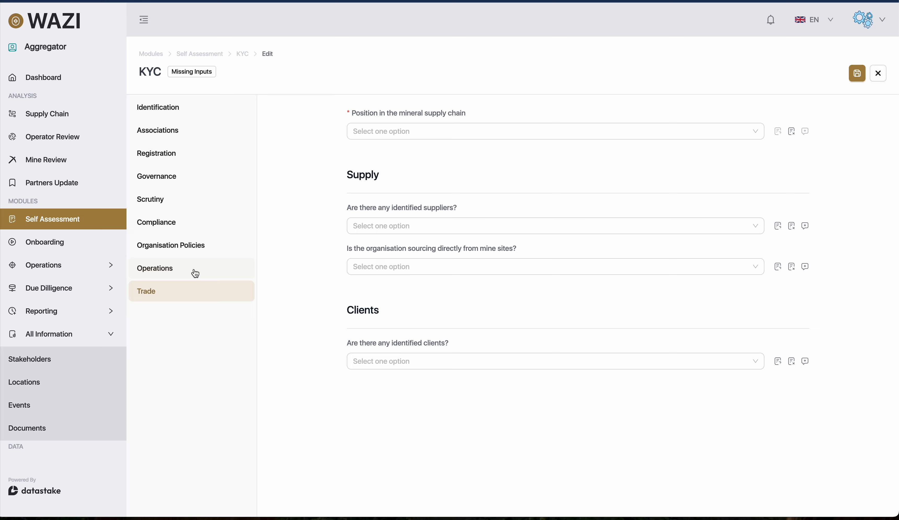
In the Trade section, set the position in the mineral supply chain to Mining operator
click(194, 249)
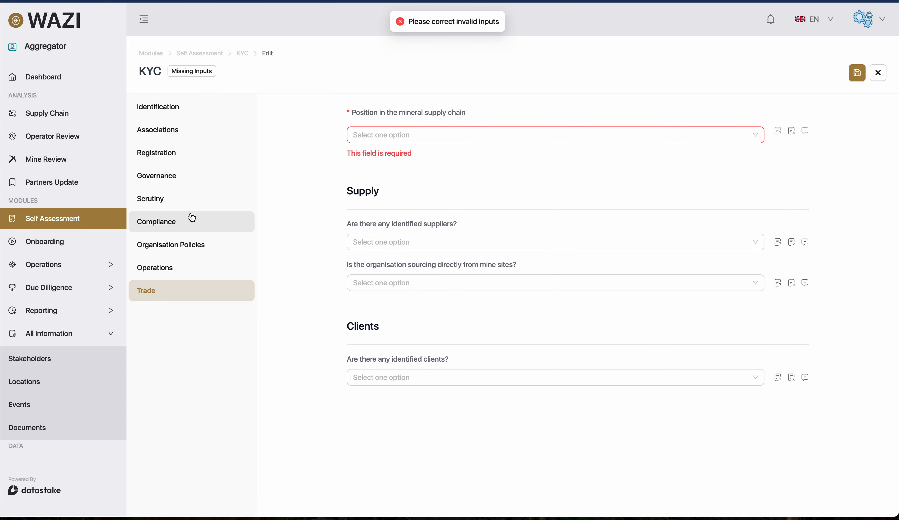
click(396, 142)
click(393, 153)
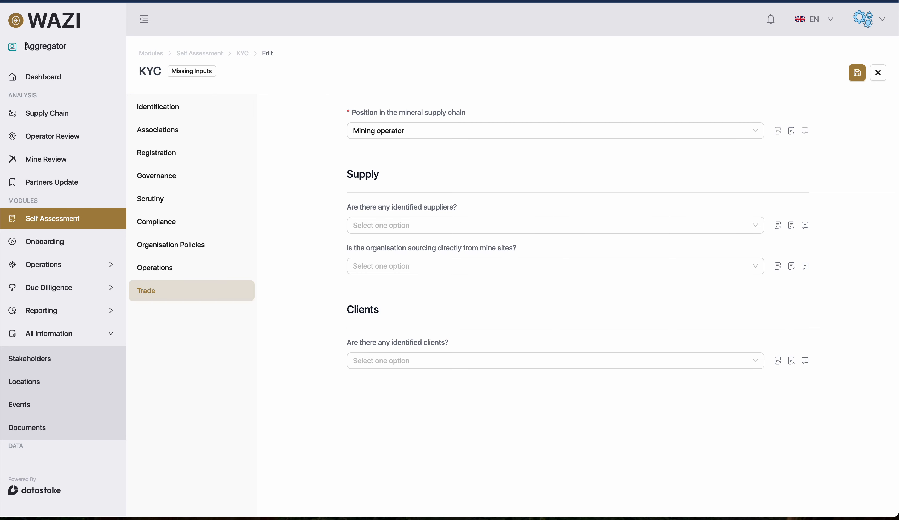
Go back through the KYC sections from Operations to Governance, return to Scrutiny and save the KYC
drag(26, 47, 72, 48)
click(280, 155)
click(185, 273)
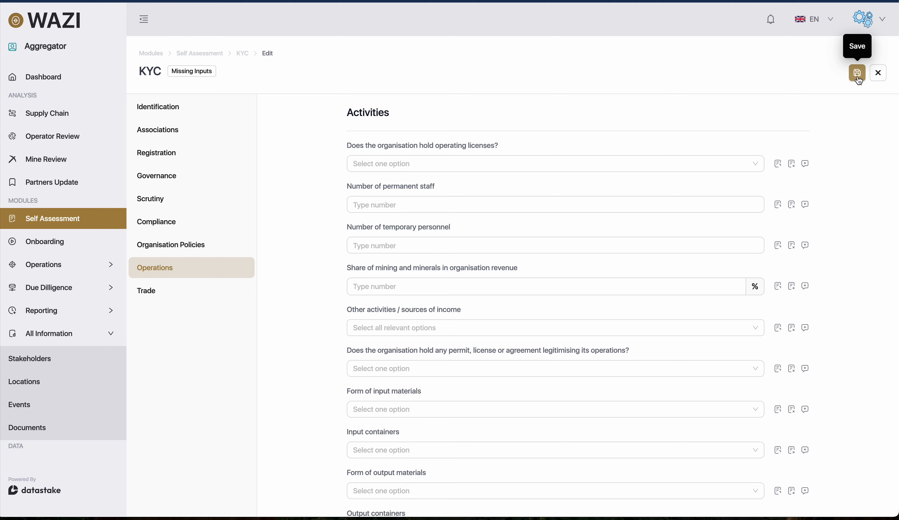
click(203, 243)
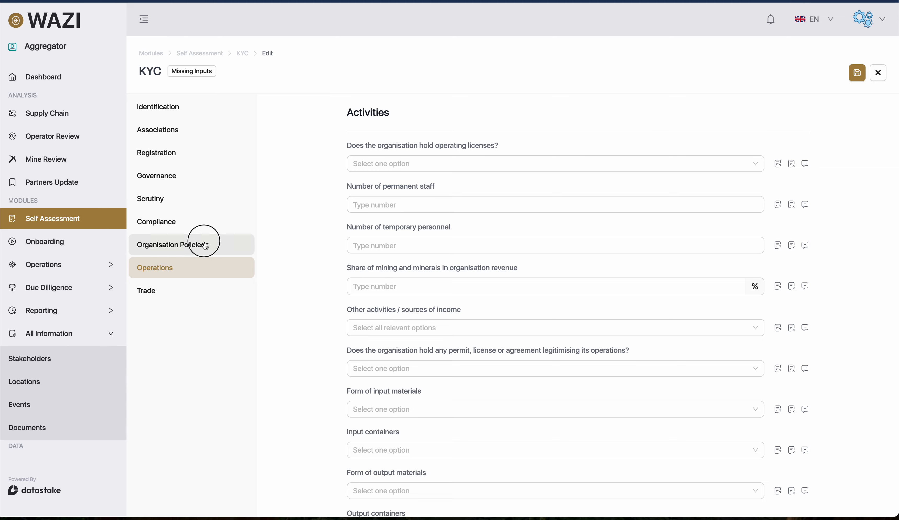
click(208, 227)
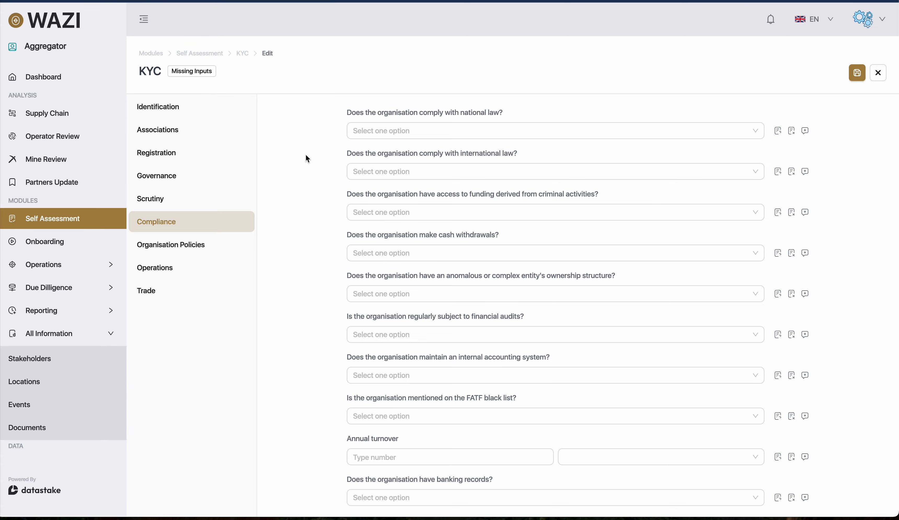
click(227, 200)
click(236, 179)
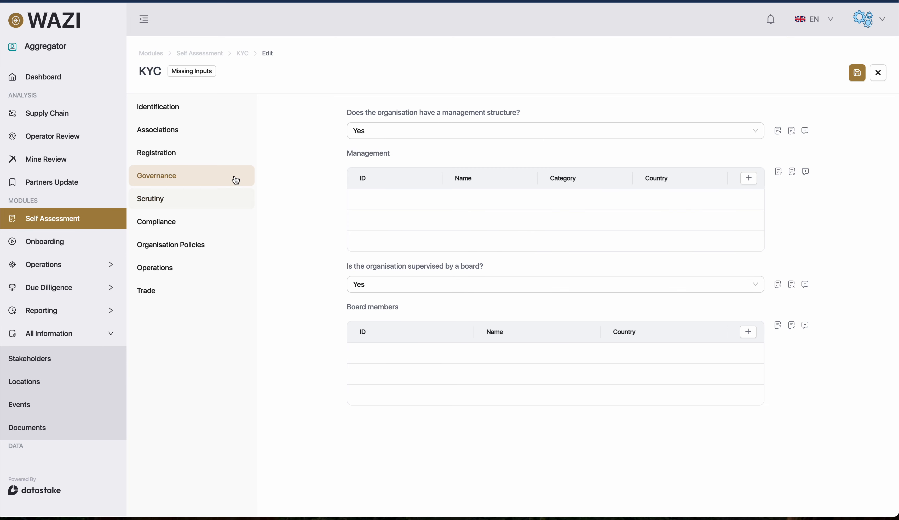
click(222, 203)
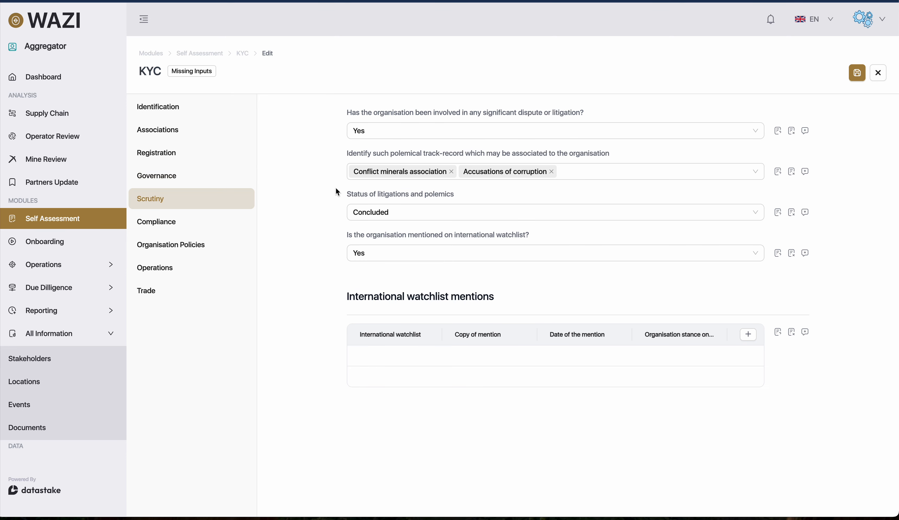
click(856, 75)
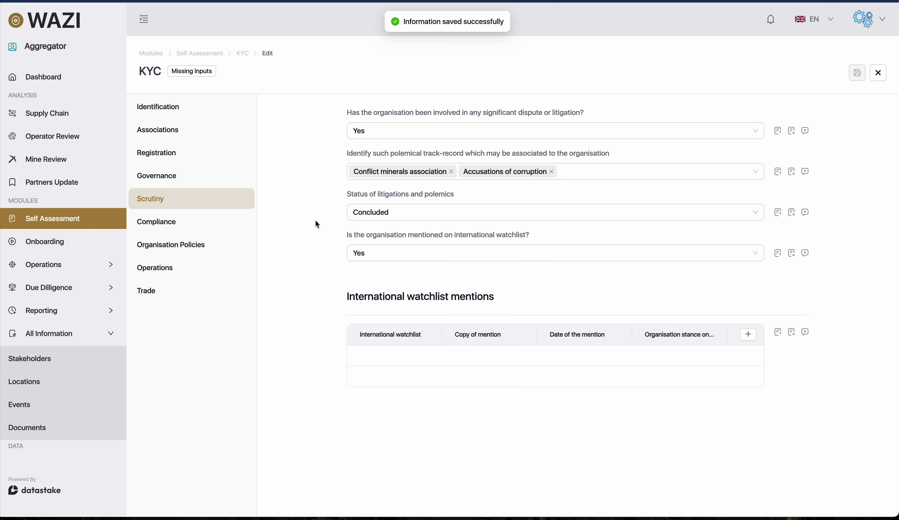
Highlight the KYC's missing inputs, examine them in the Compliance, Associations, Registration and Governance sections, and turn the highlighting off
click(217, 229)
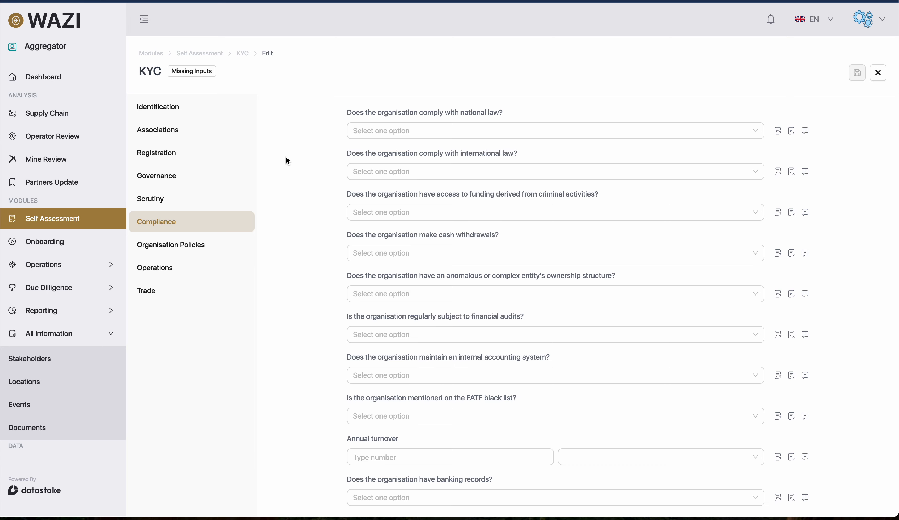
click(198, 72)
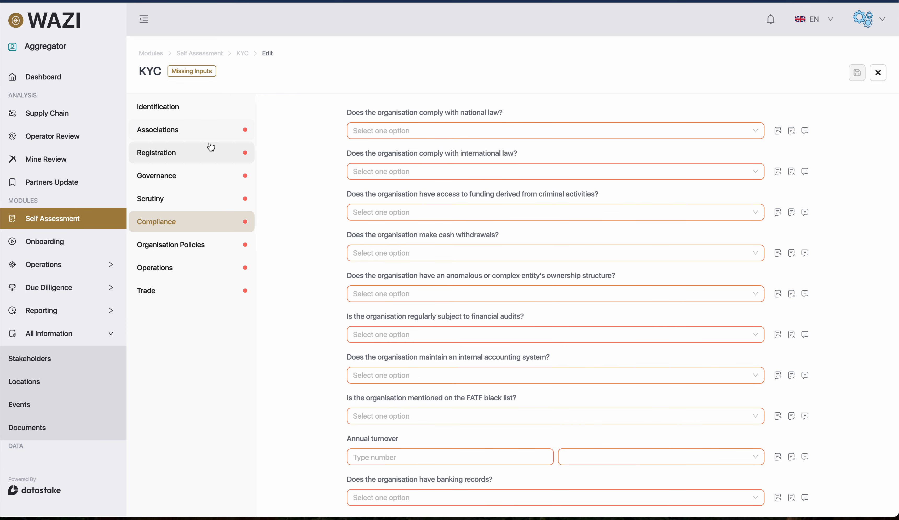
click(206, 128)
click(211, 153)
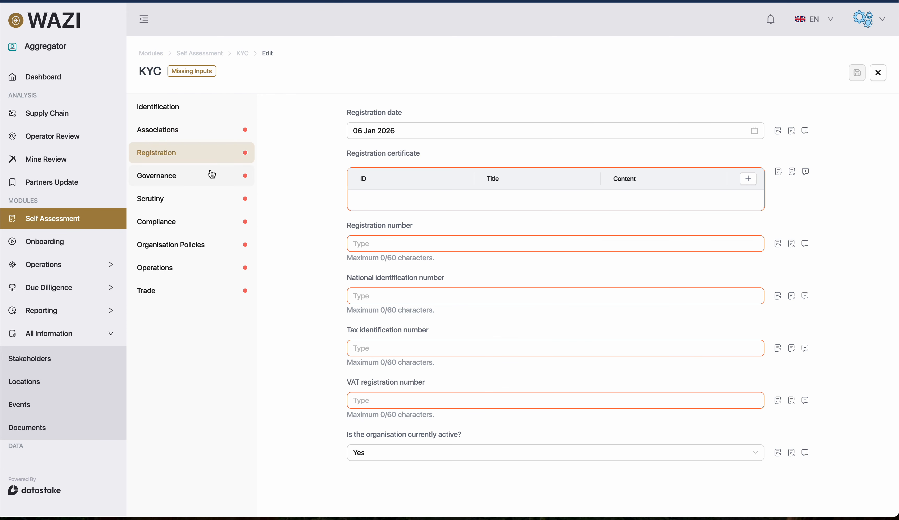
click(183, 175)
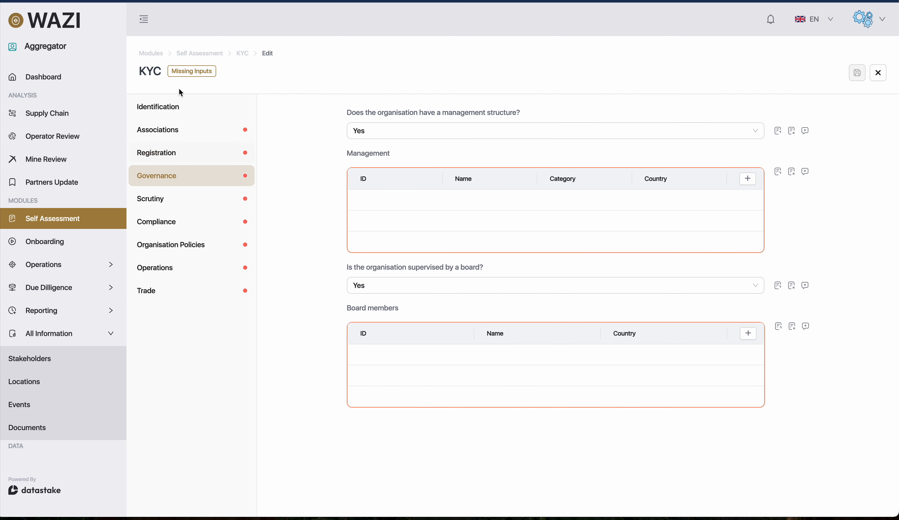
click(197, 73)
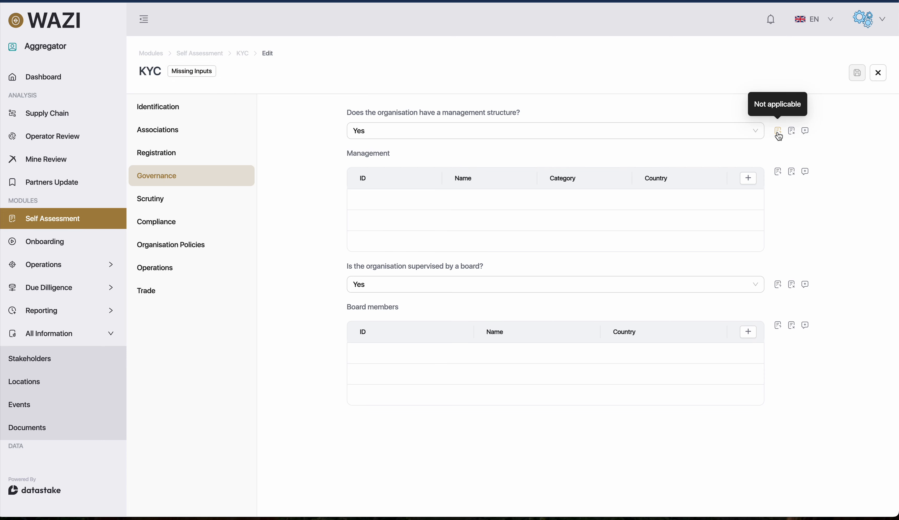
In the Governance section, mark Management as not applicable, try the same for board supervision and set that answer back to Yes
click(780, 175)
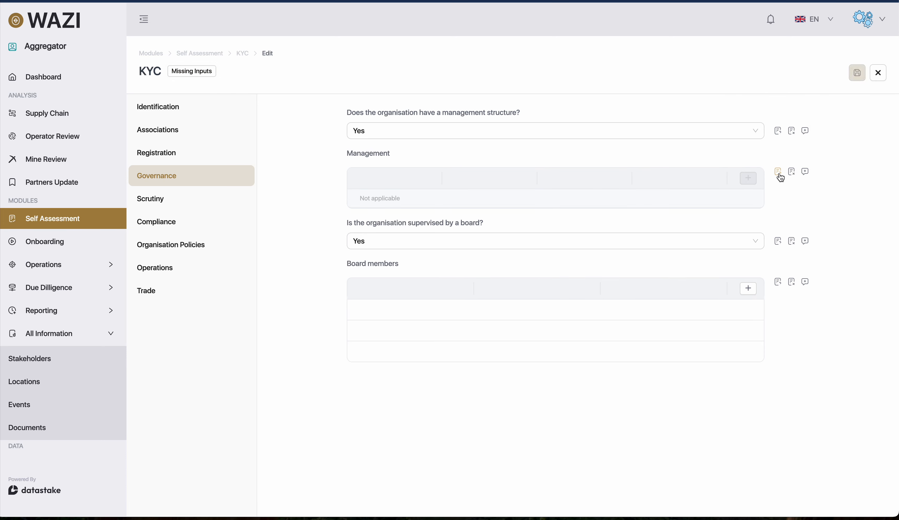
click(779, 246)
click(779, 241)
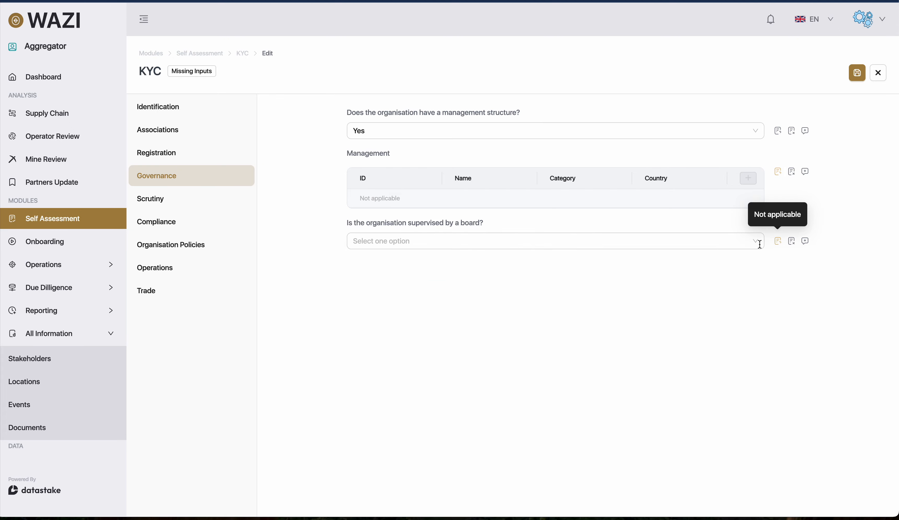
click(739, 242)
click(724, 260)
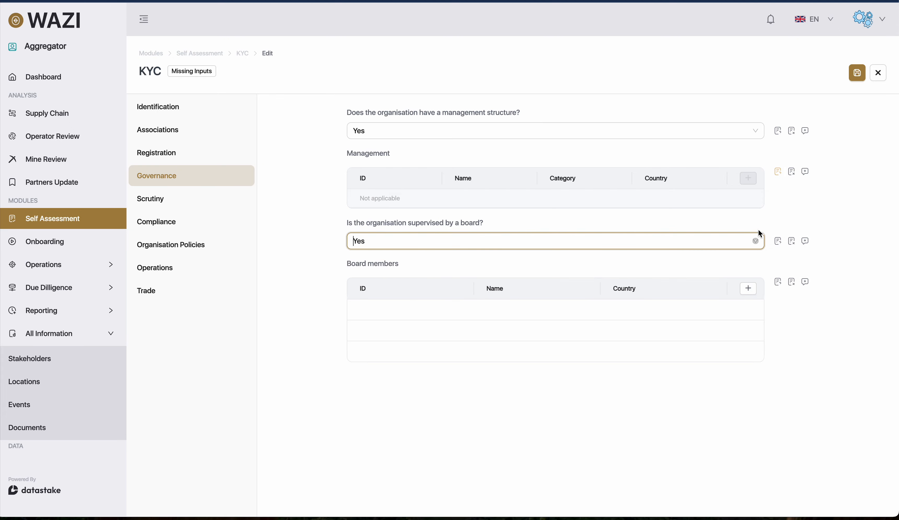
click(814, 208)
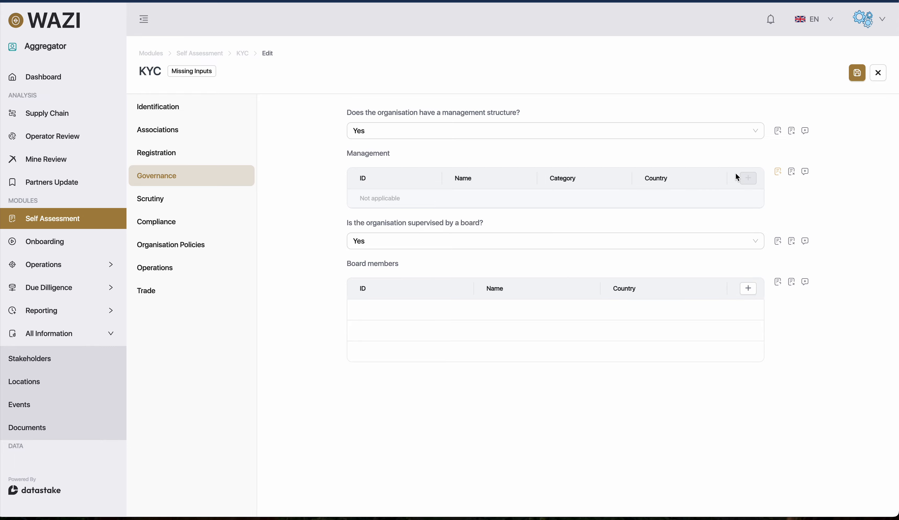
Remove the not-applicable mark from Management, try the mark on the management structure question and set that answer back to Yes
click(779, 175)
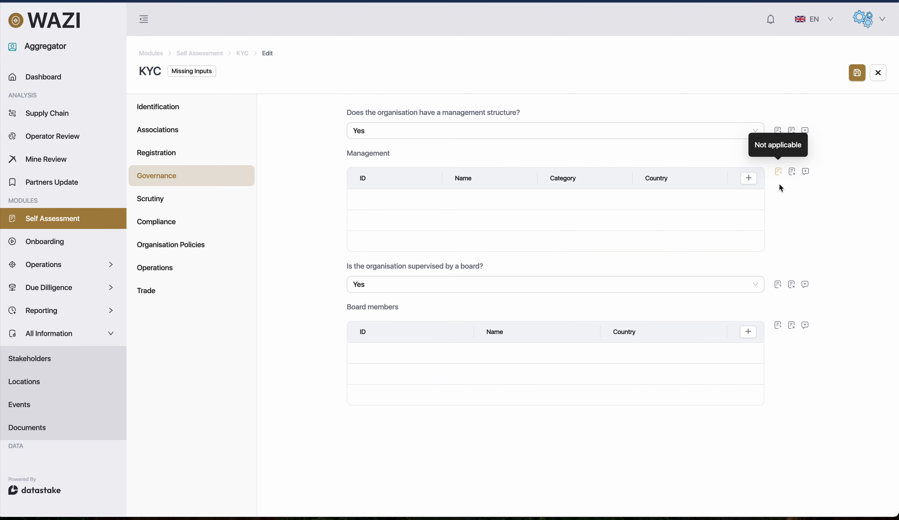
click(780, 134)
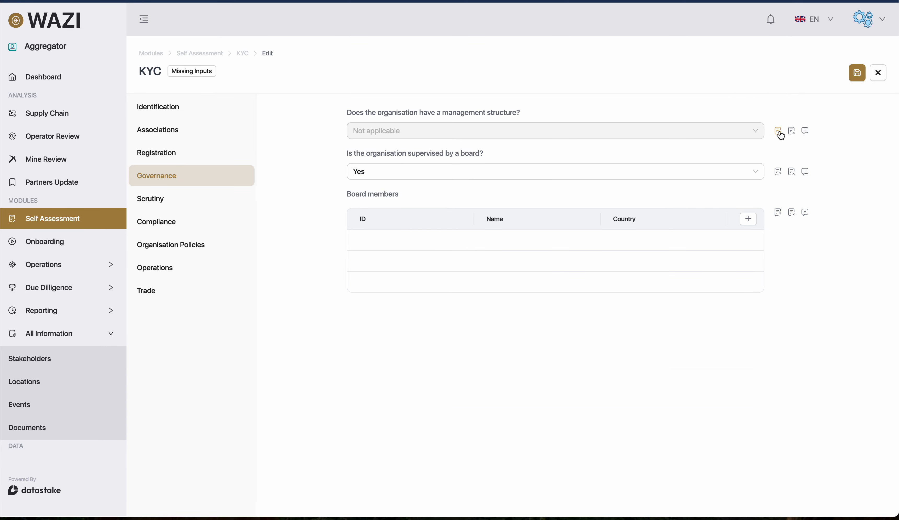
click(779, 132)
click(736, 133)
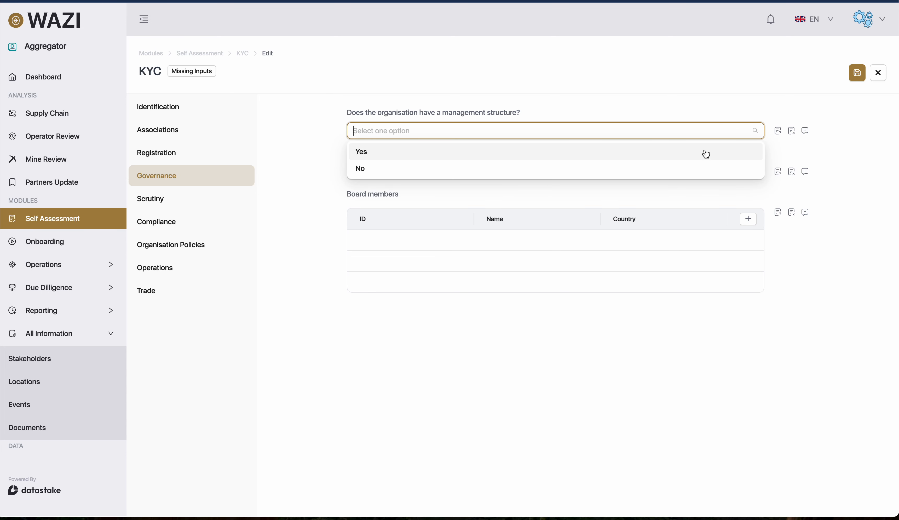
click(707, 152)
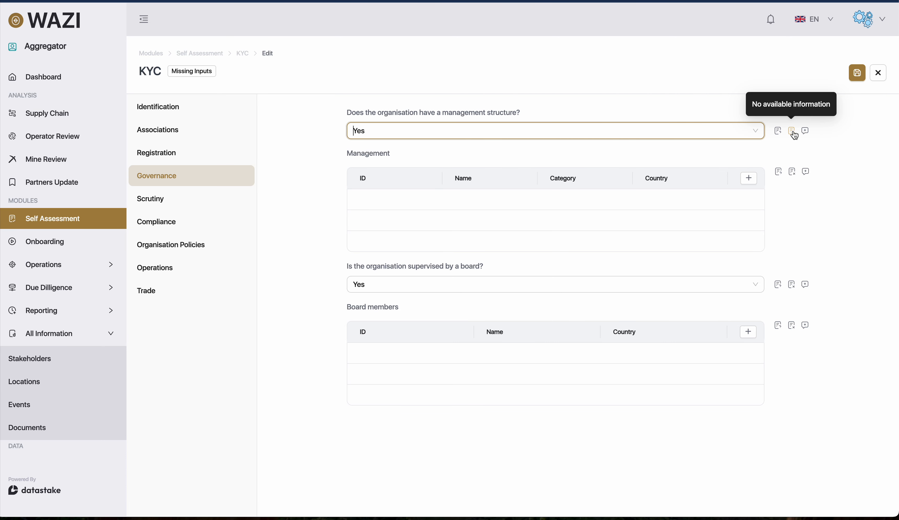
Try marking the management structure question as having no available information, and set its answer back to Yes
click(795, 132)
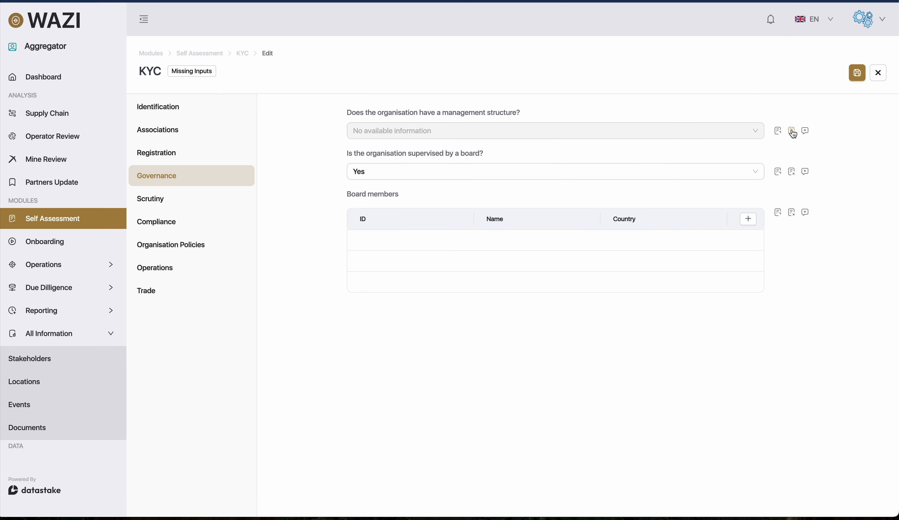
click(795, 136)
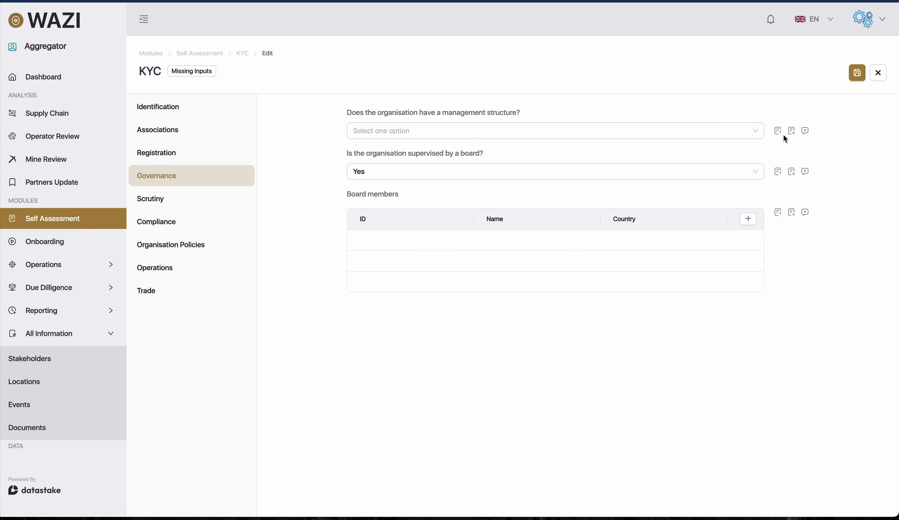
click(716, 130)
click(690, 151)
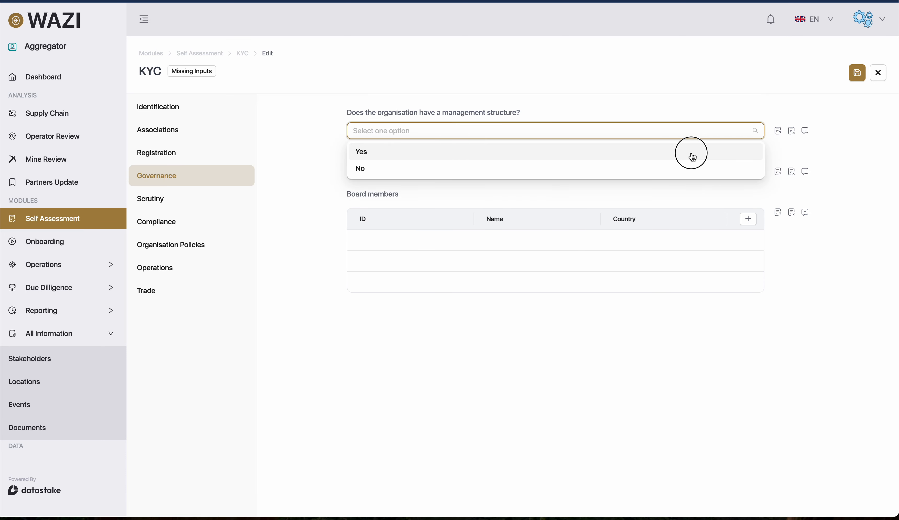
Mark the management structure question as having no available information twice, removing the mark each time to leave the answer blank
click(795, 136)
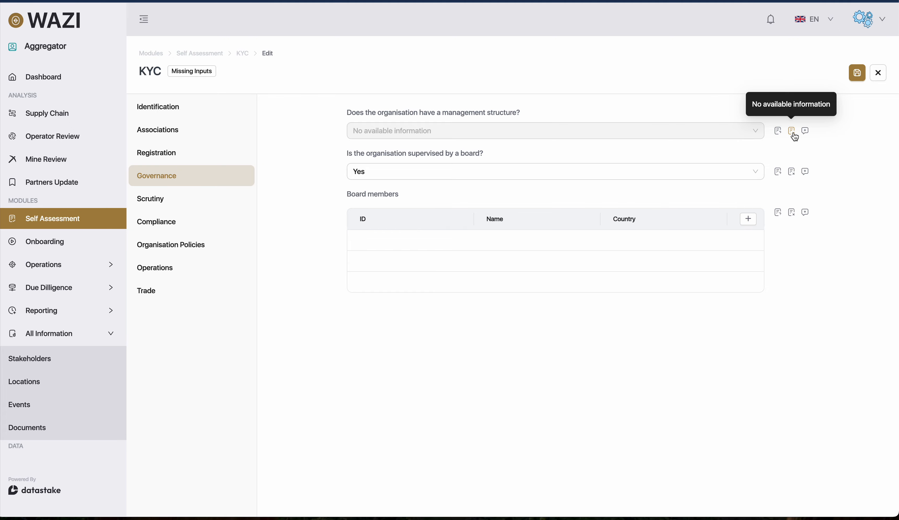
click(795, 137)
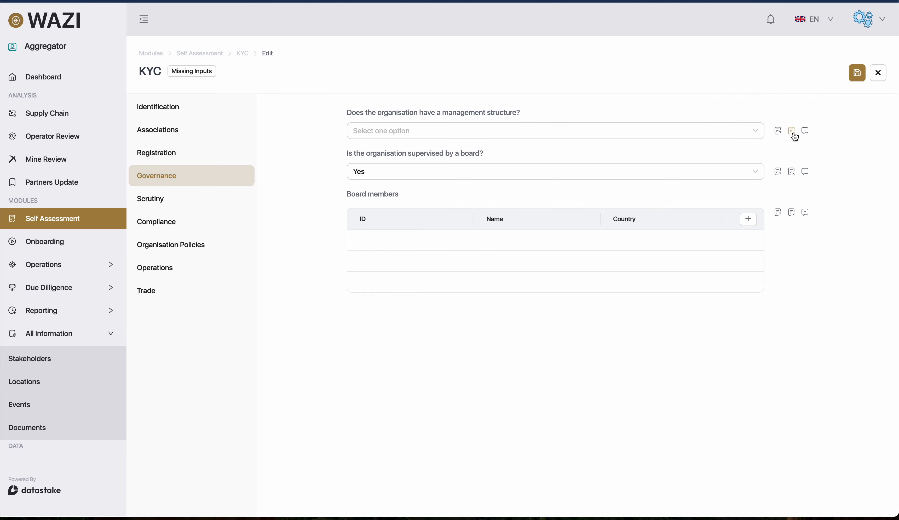
click(726, 132)
click(614, 111)
click(794, 135)
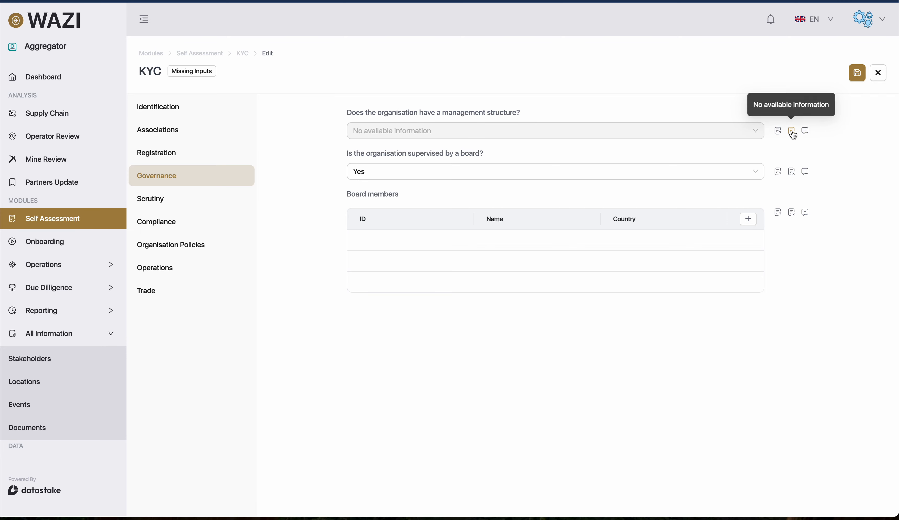
click(794, 136)
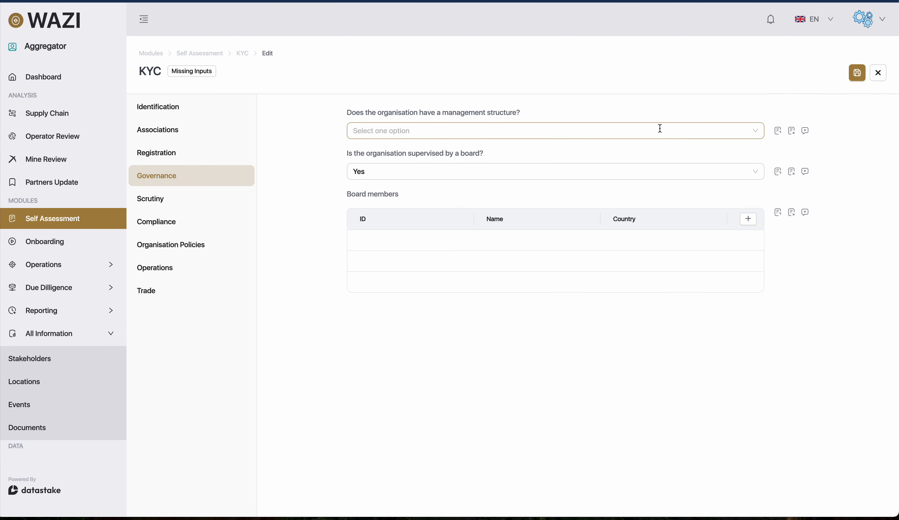